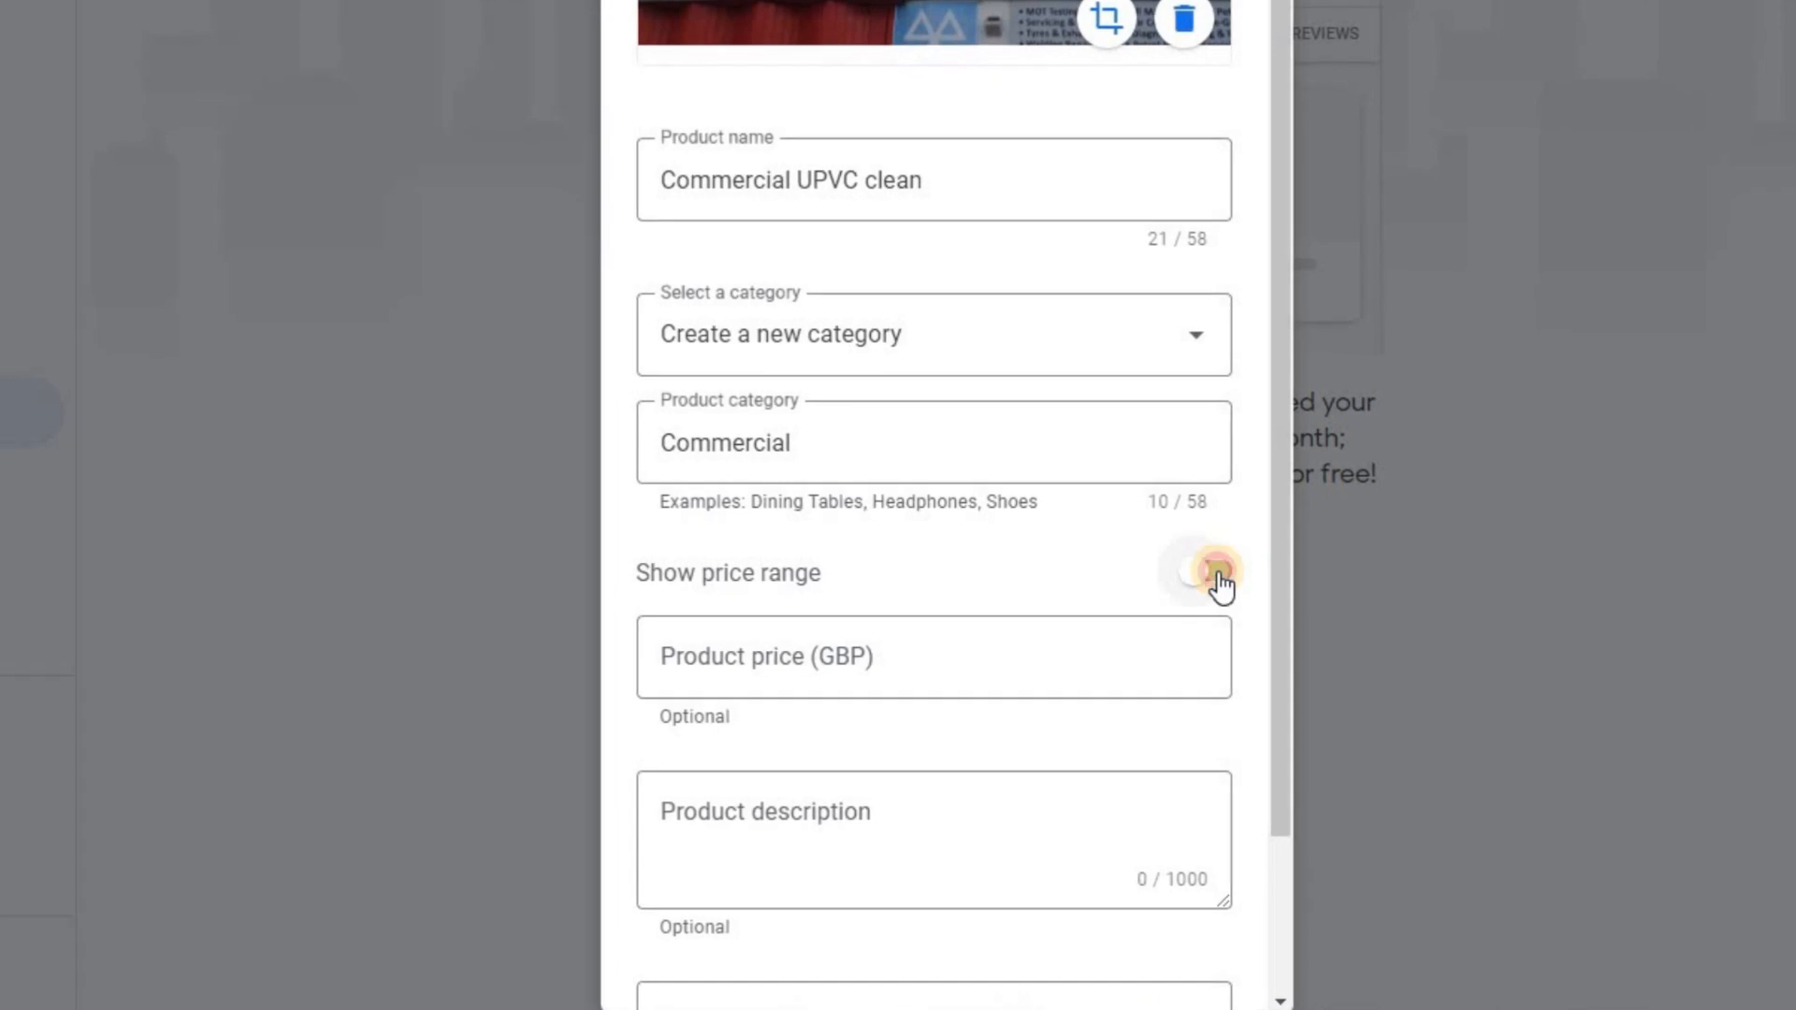
Try the price range option on the Commercial UPVC clean product and switch it back off
left_click(1216, 575)
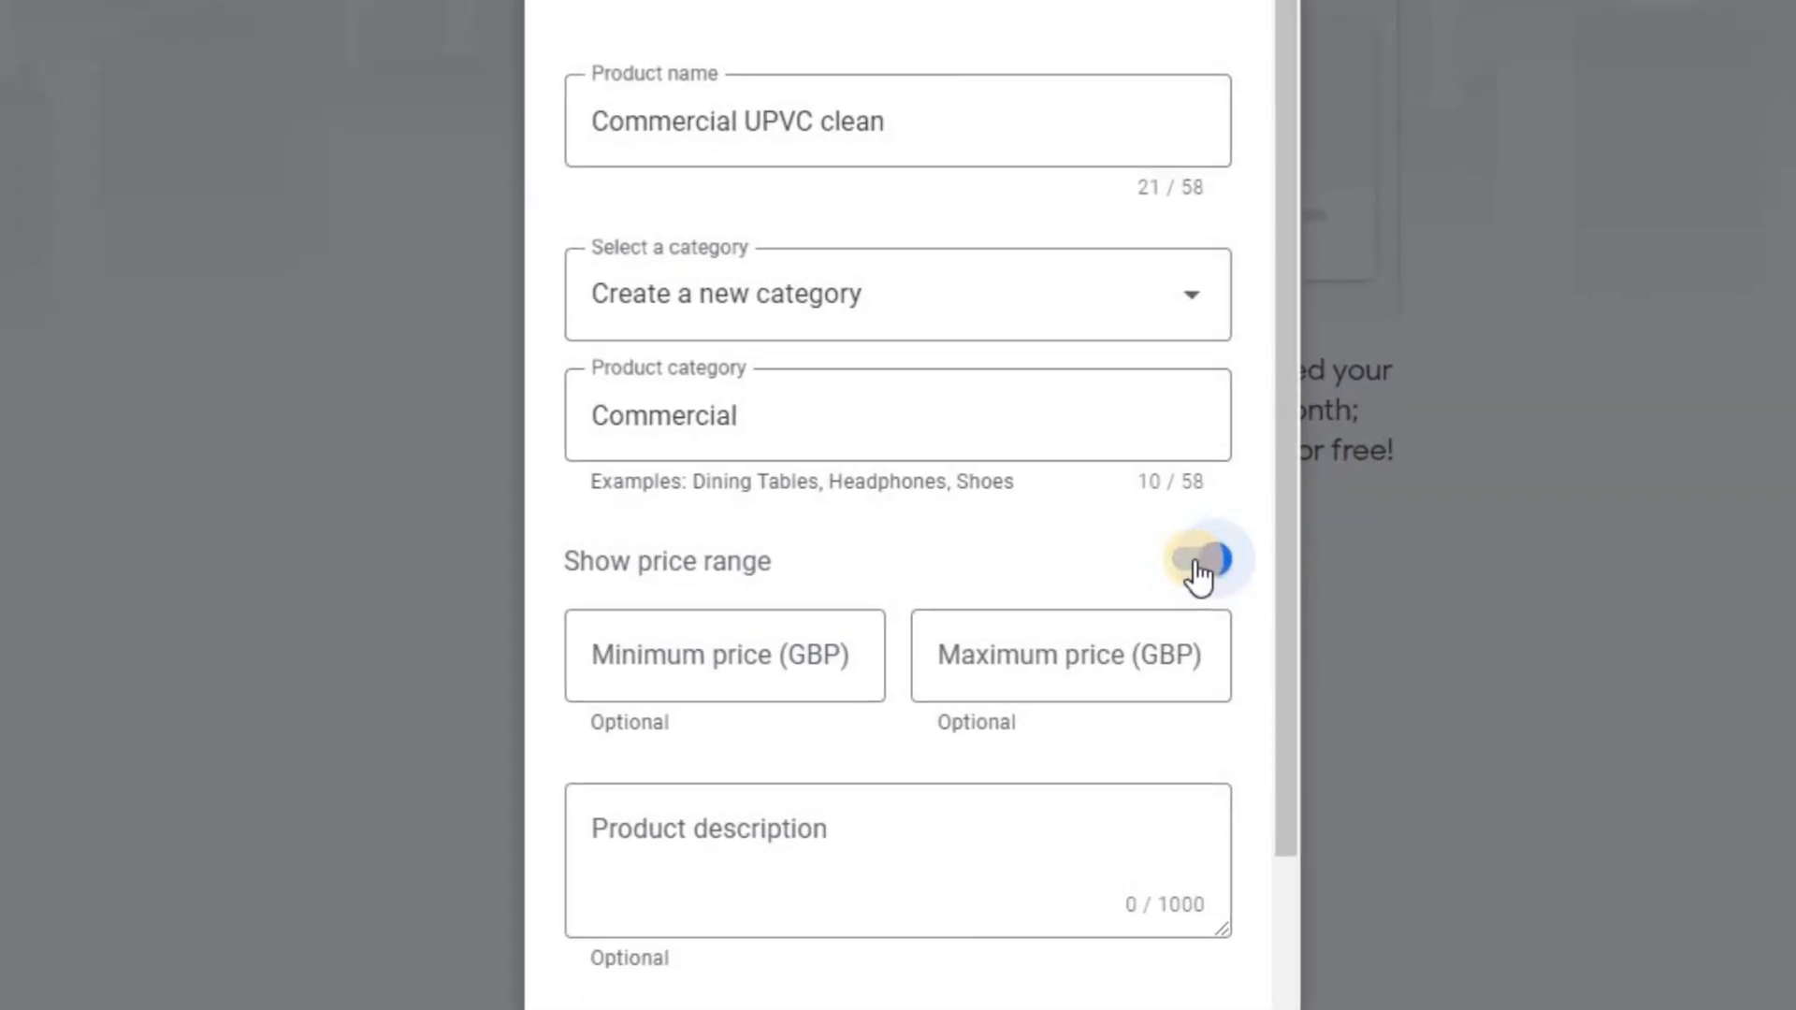
left_click(1211, 566)
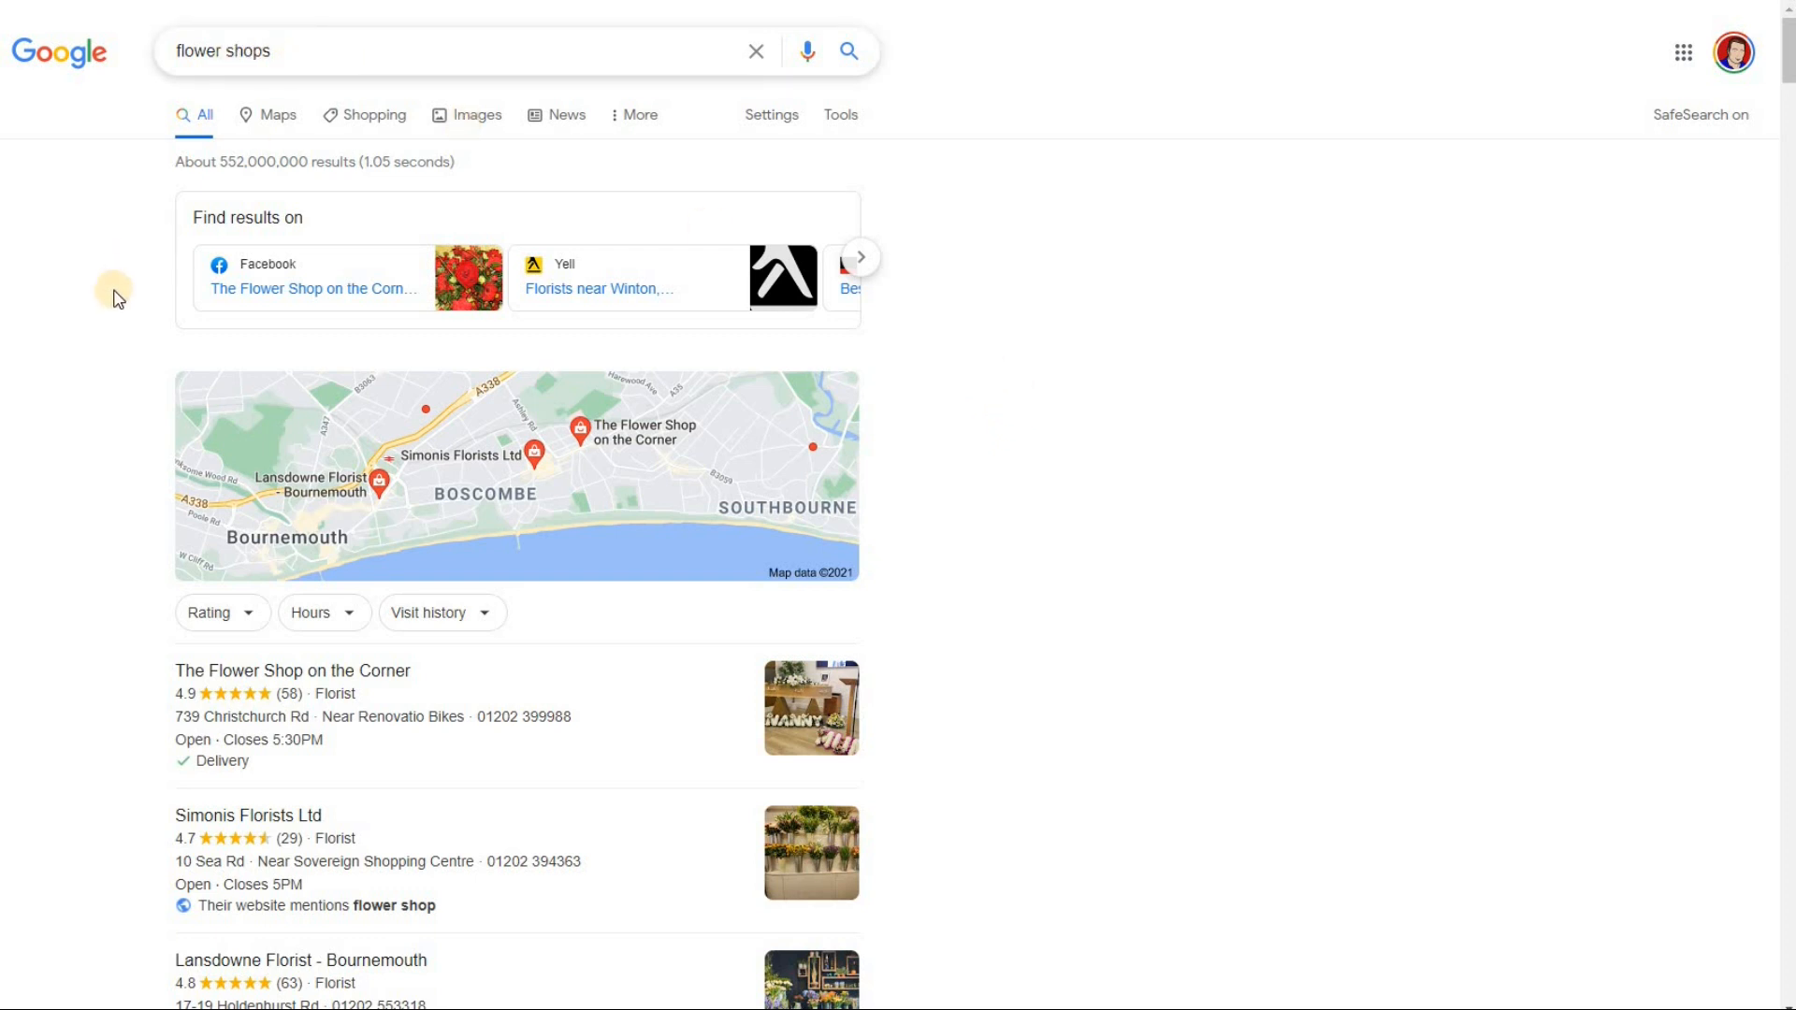
Open the full local results for flower shops and look through the Blossoms of Bransgore business profile
scroll(497, 441, "down", 7)
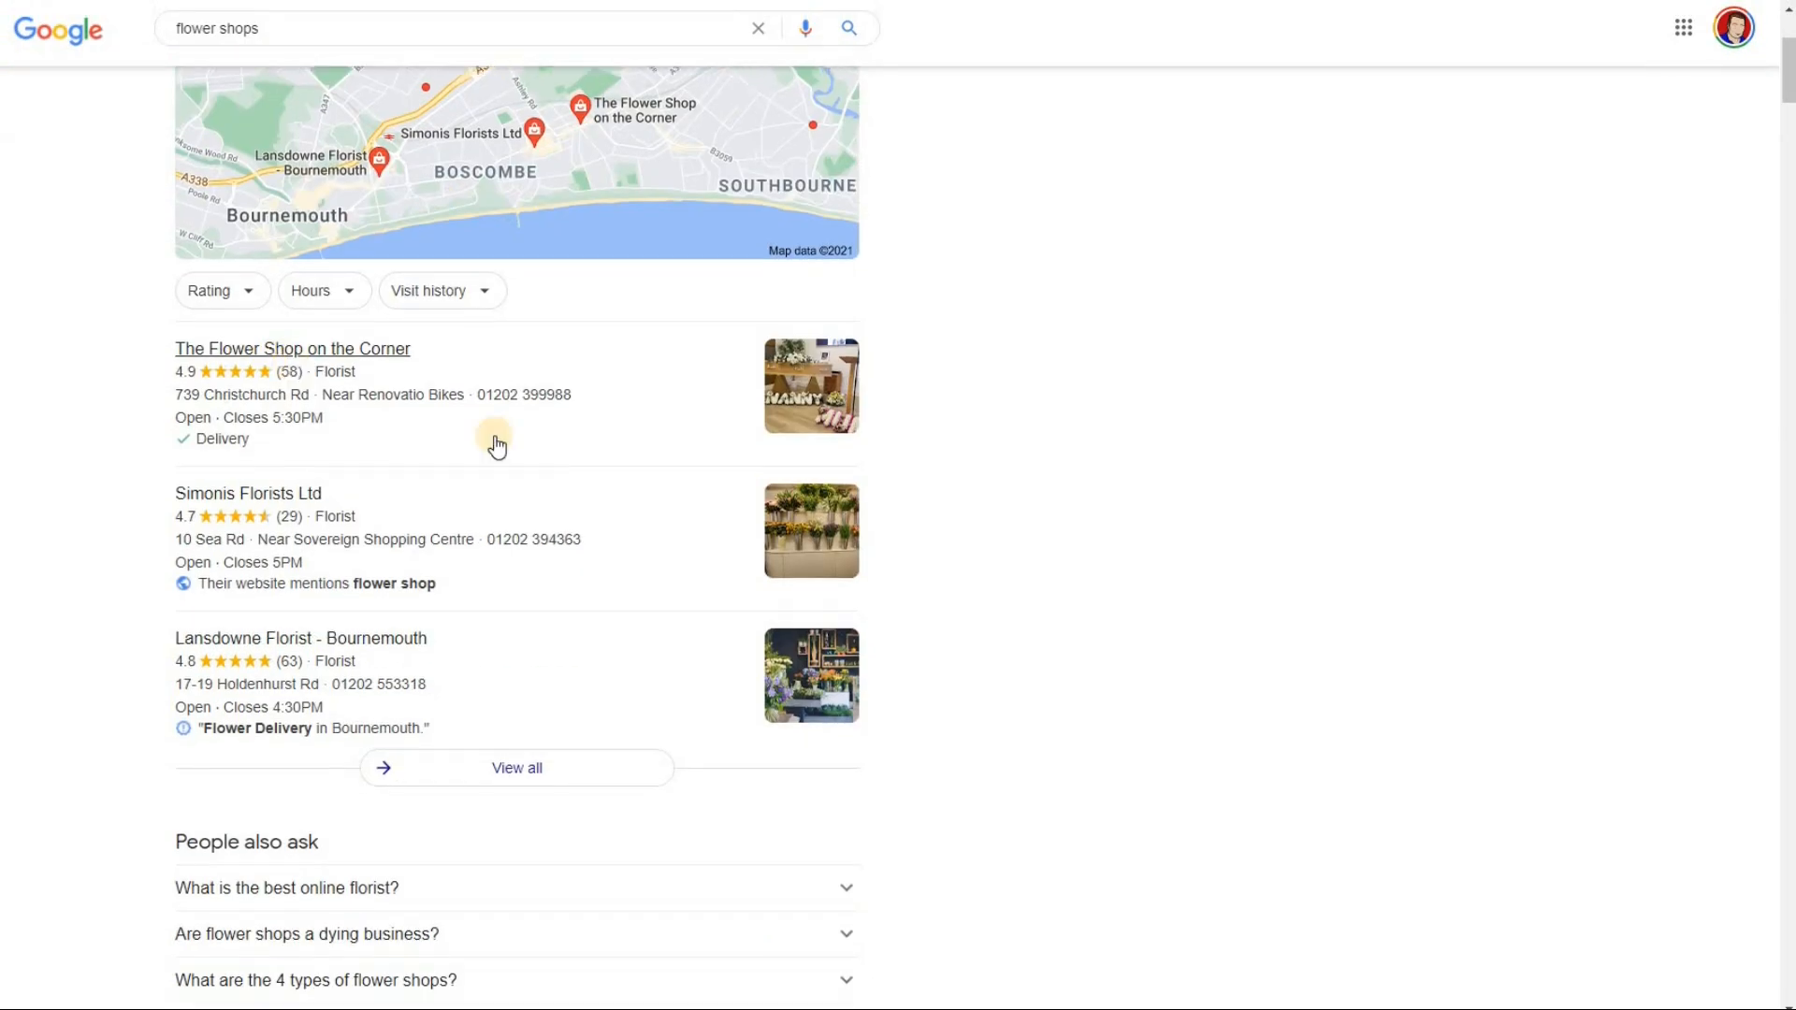
left_click(652, 432)
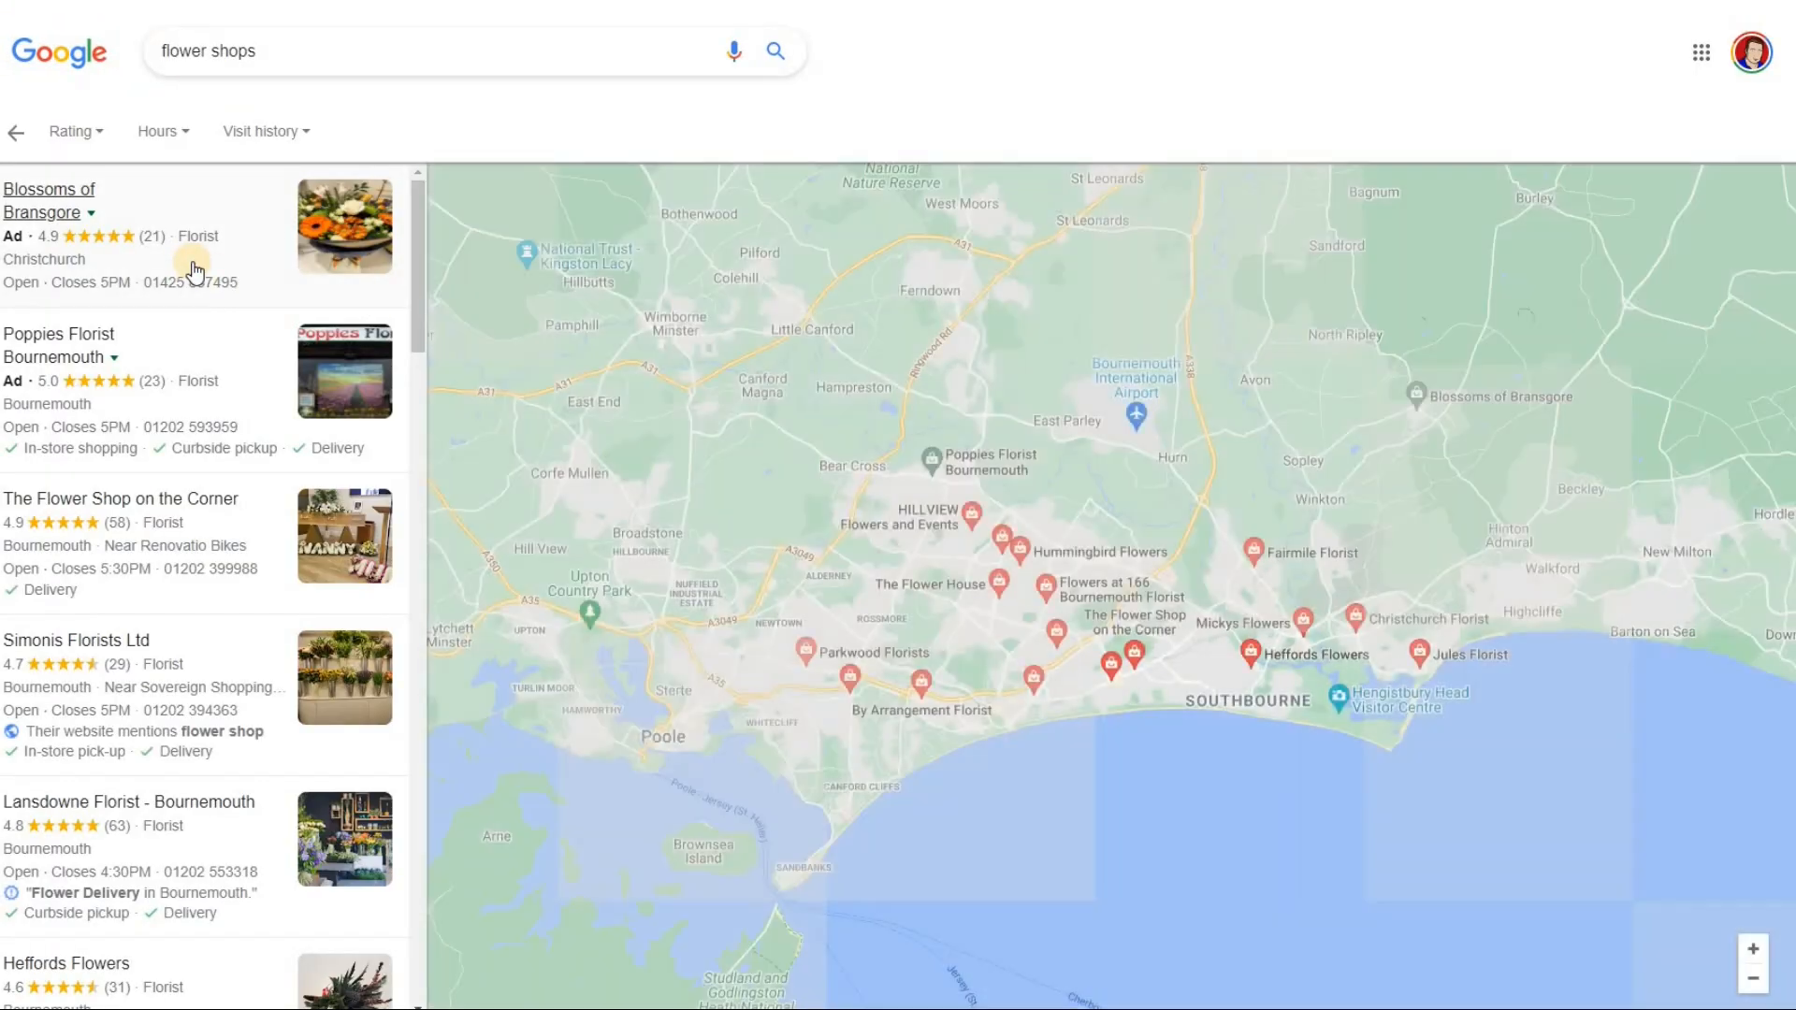
left_click(243, 270)
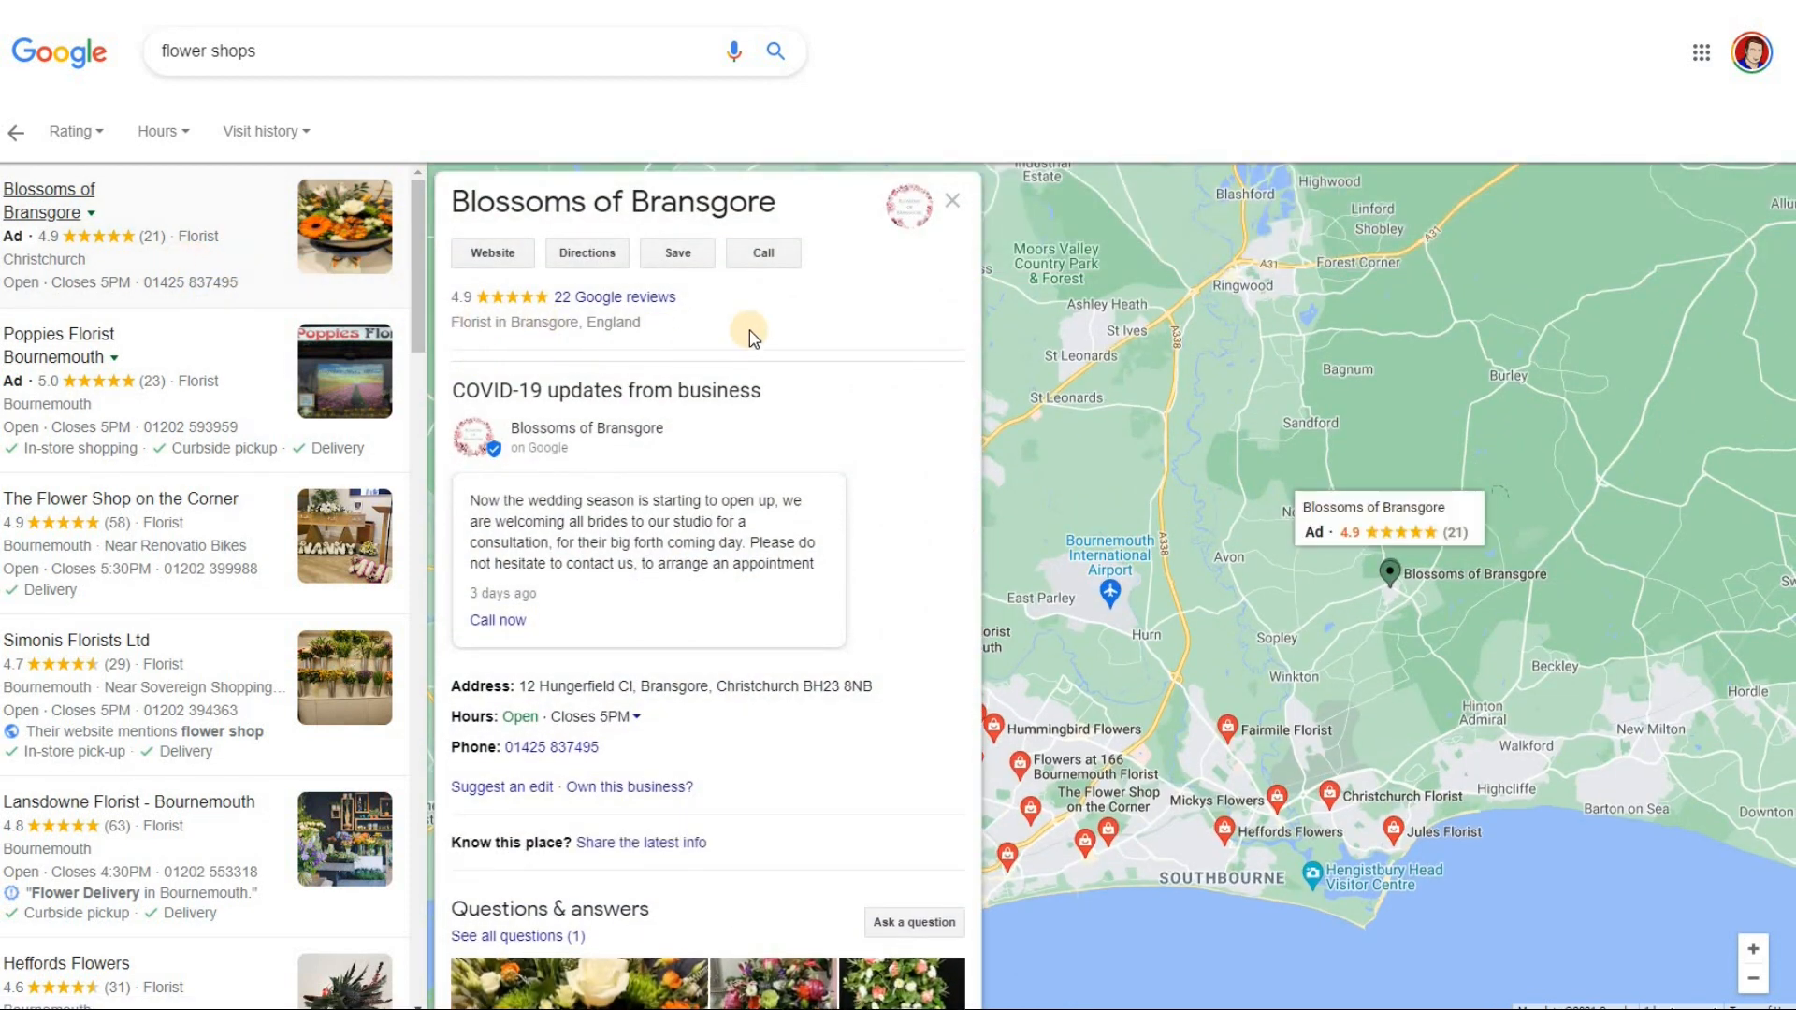
scroll(842, 458, "down", 1)
scroll(842, 458, "down", 1)
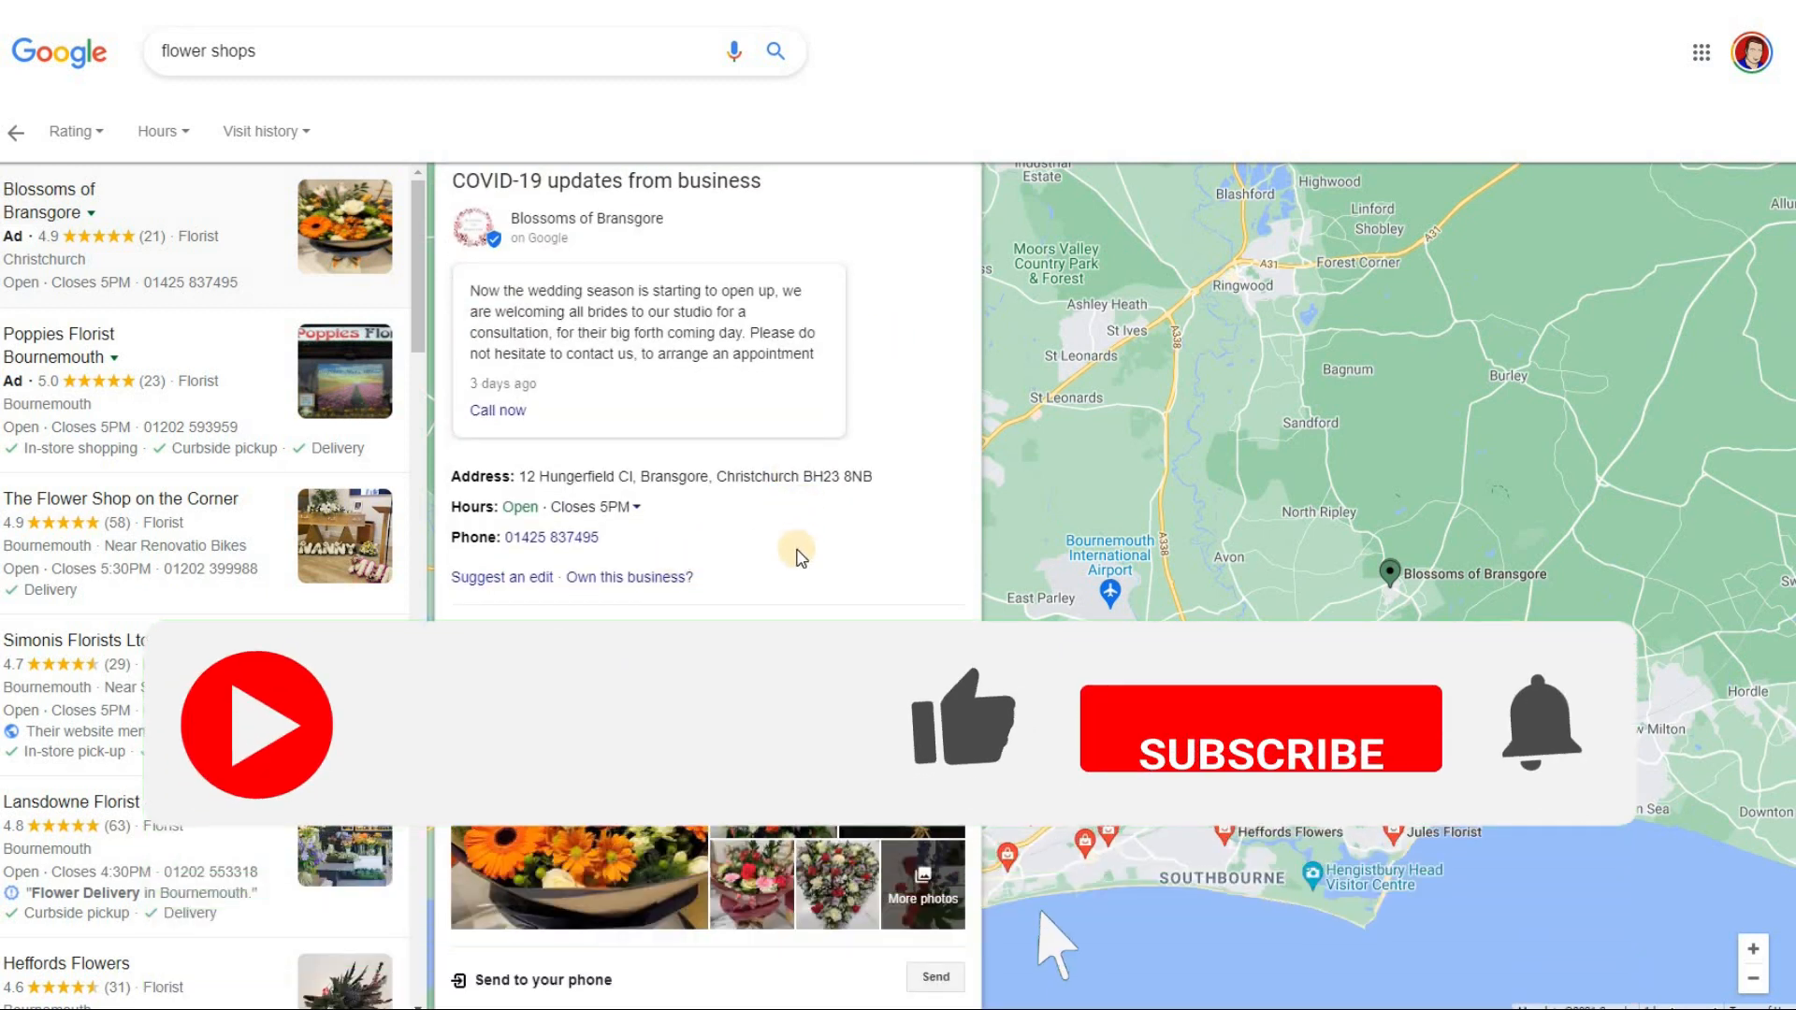
scroll(800, 551, "down", 5)
Open the Poppies Florist Bournemouth profile and browse the products it lists
left_click(201, 398)
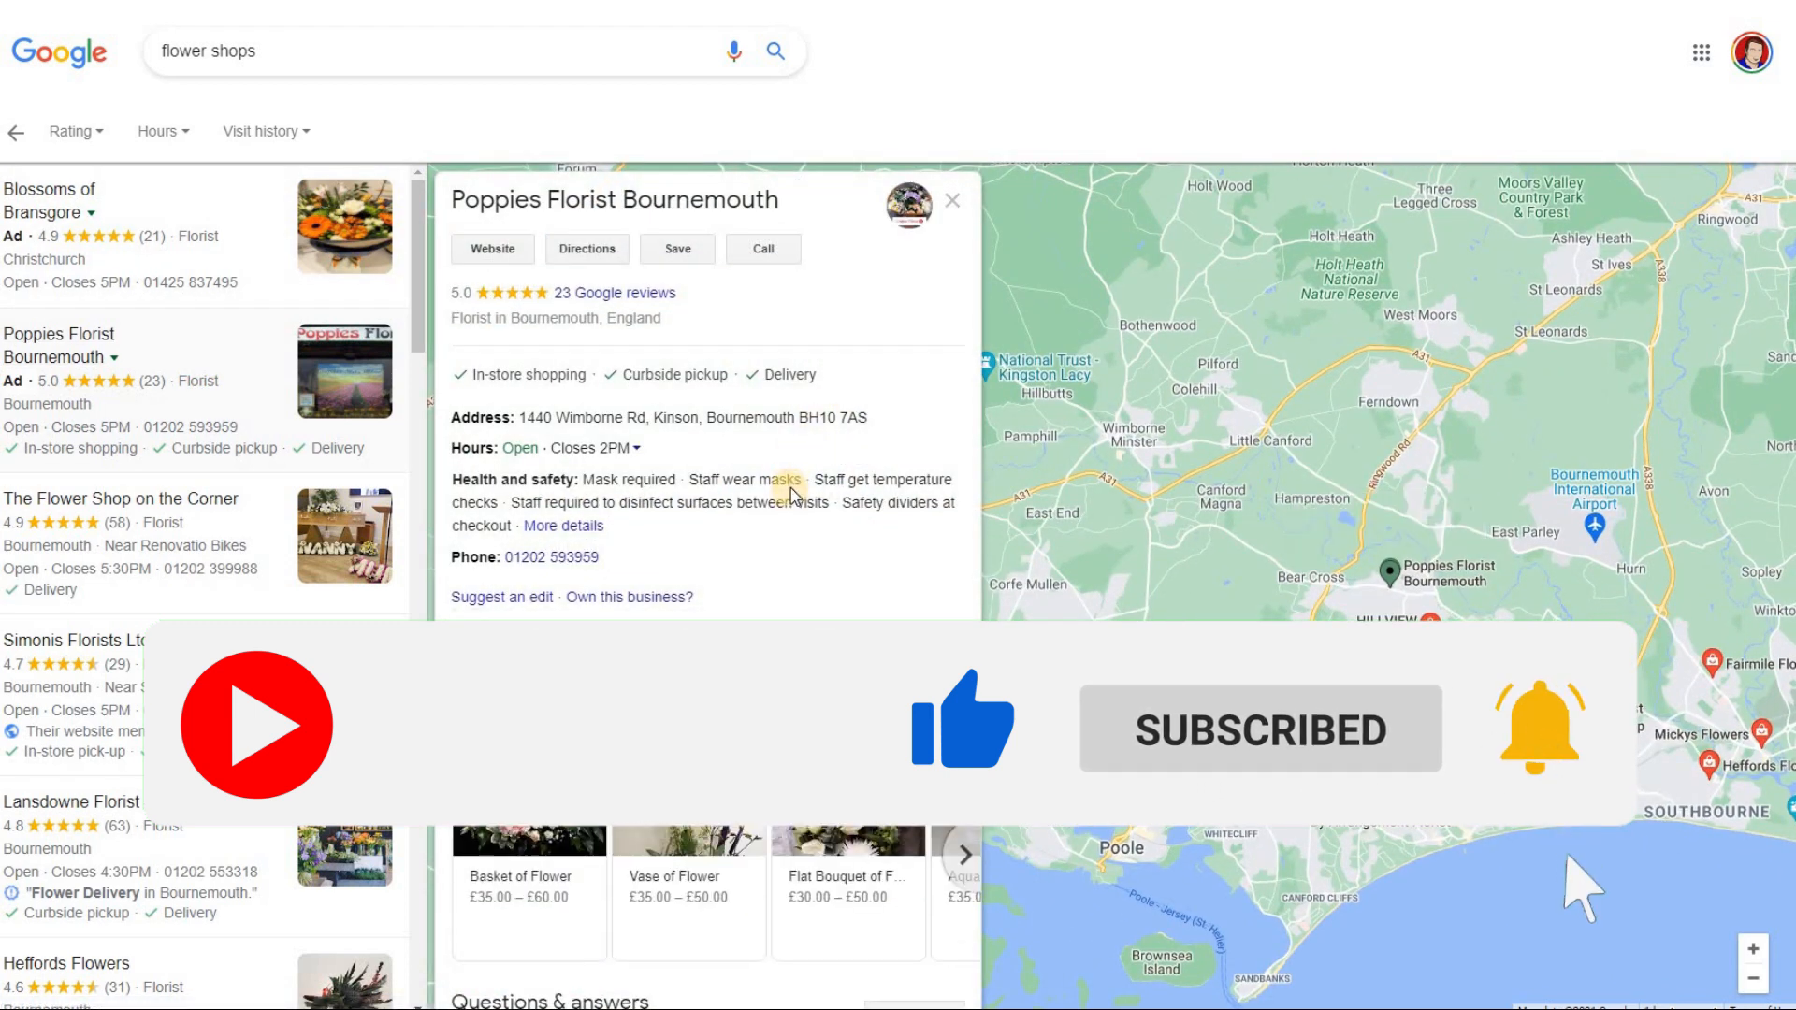
scroll(793, 498, "down", 2)
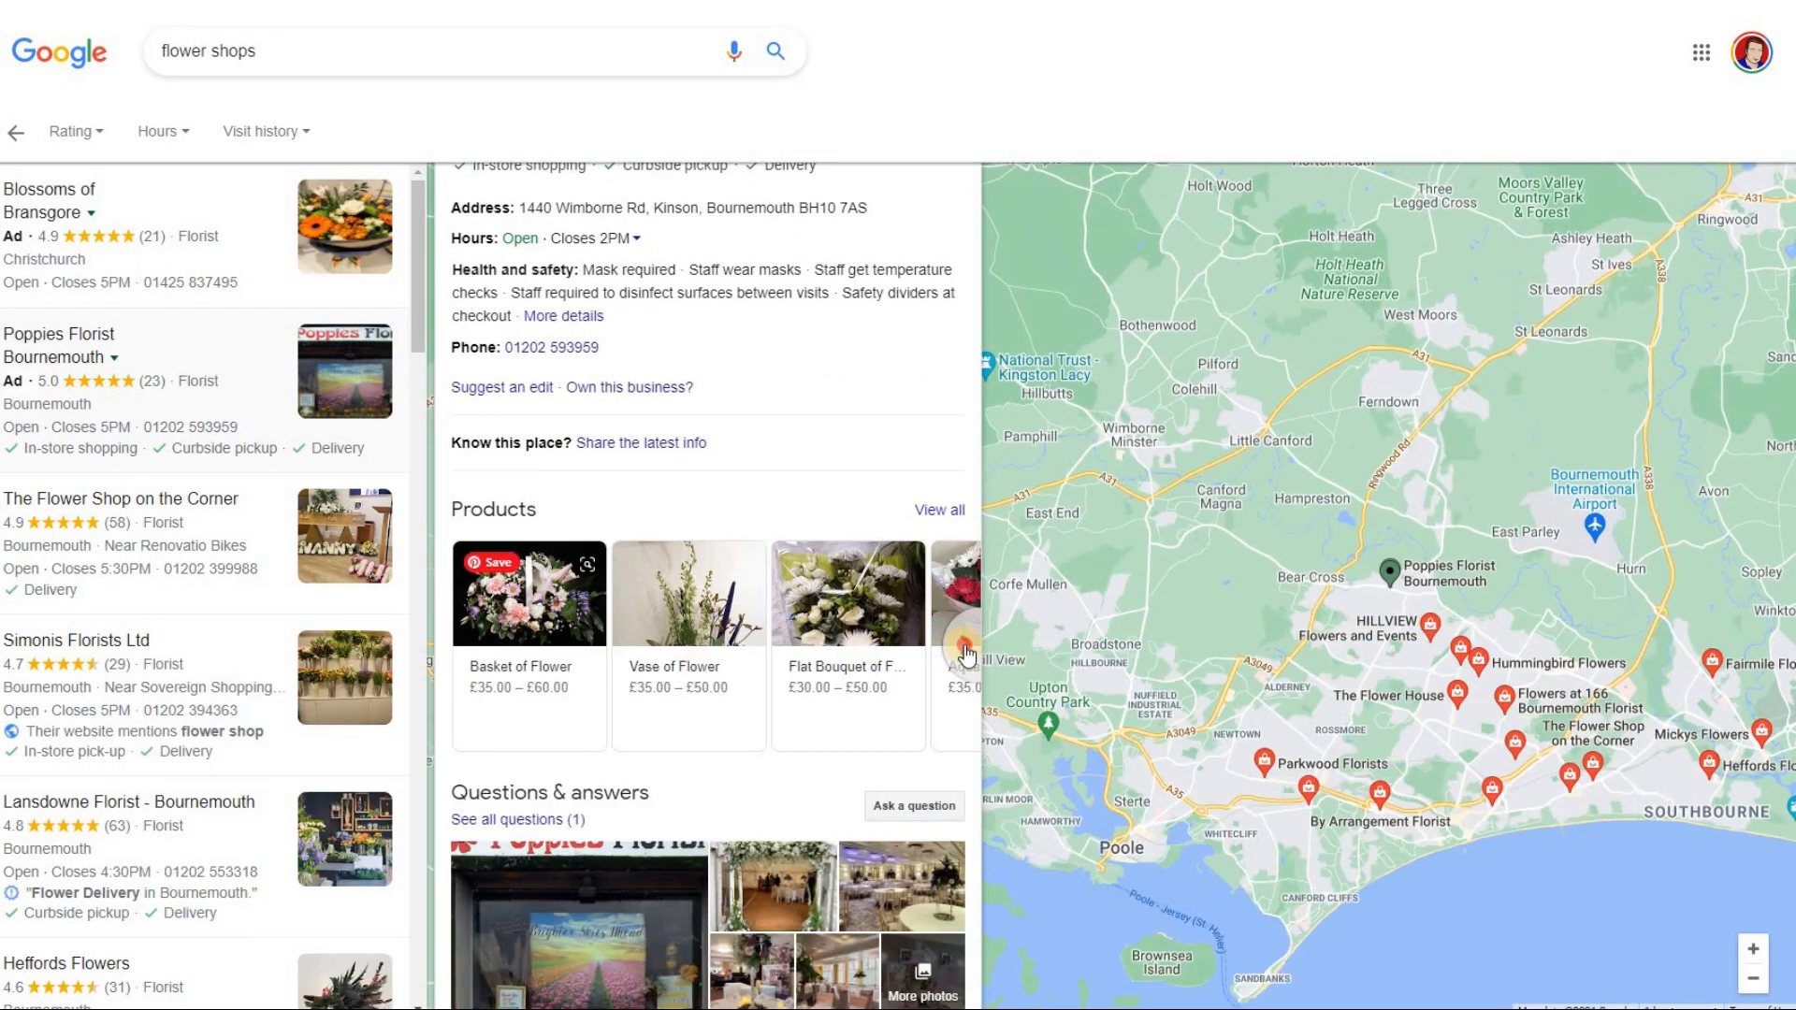
left_click(964, 645)
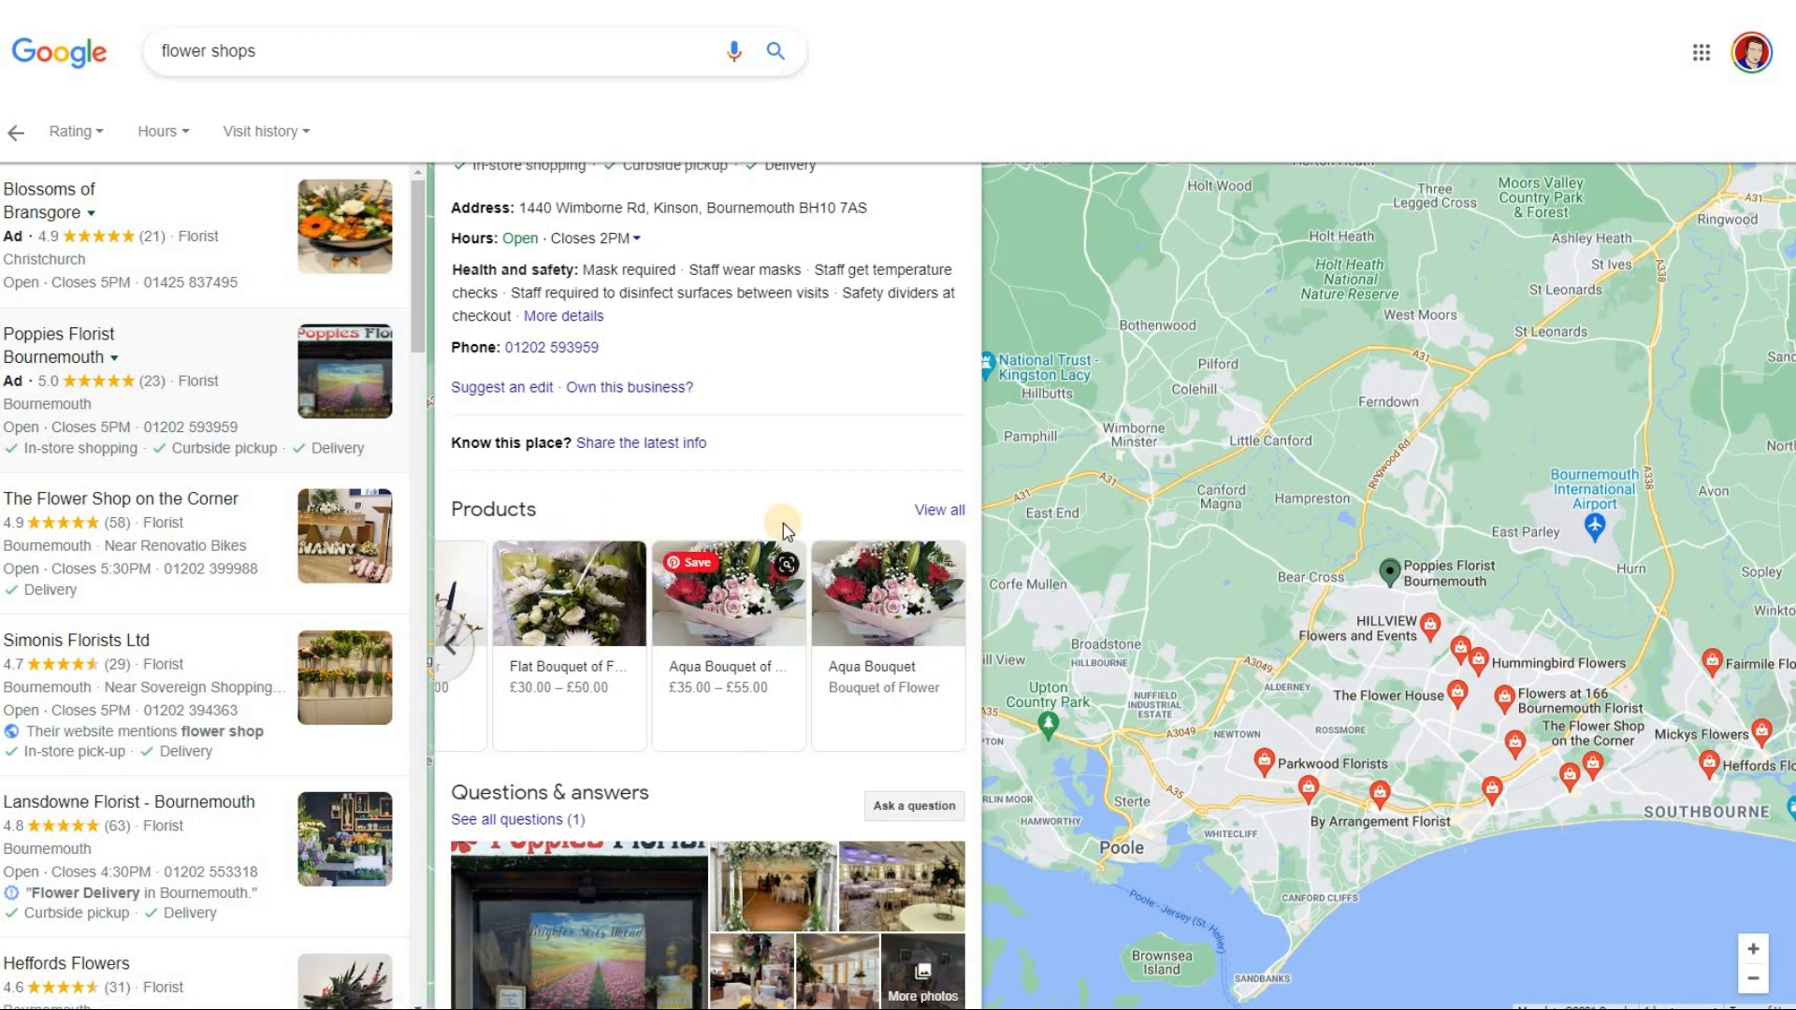
scroll(811, 524, "down", 1)
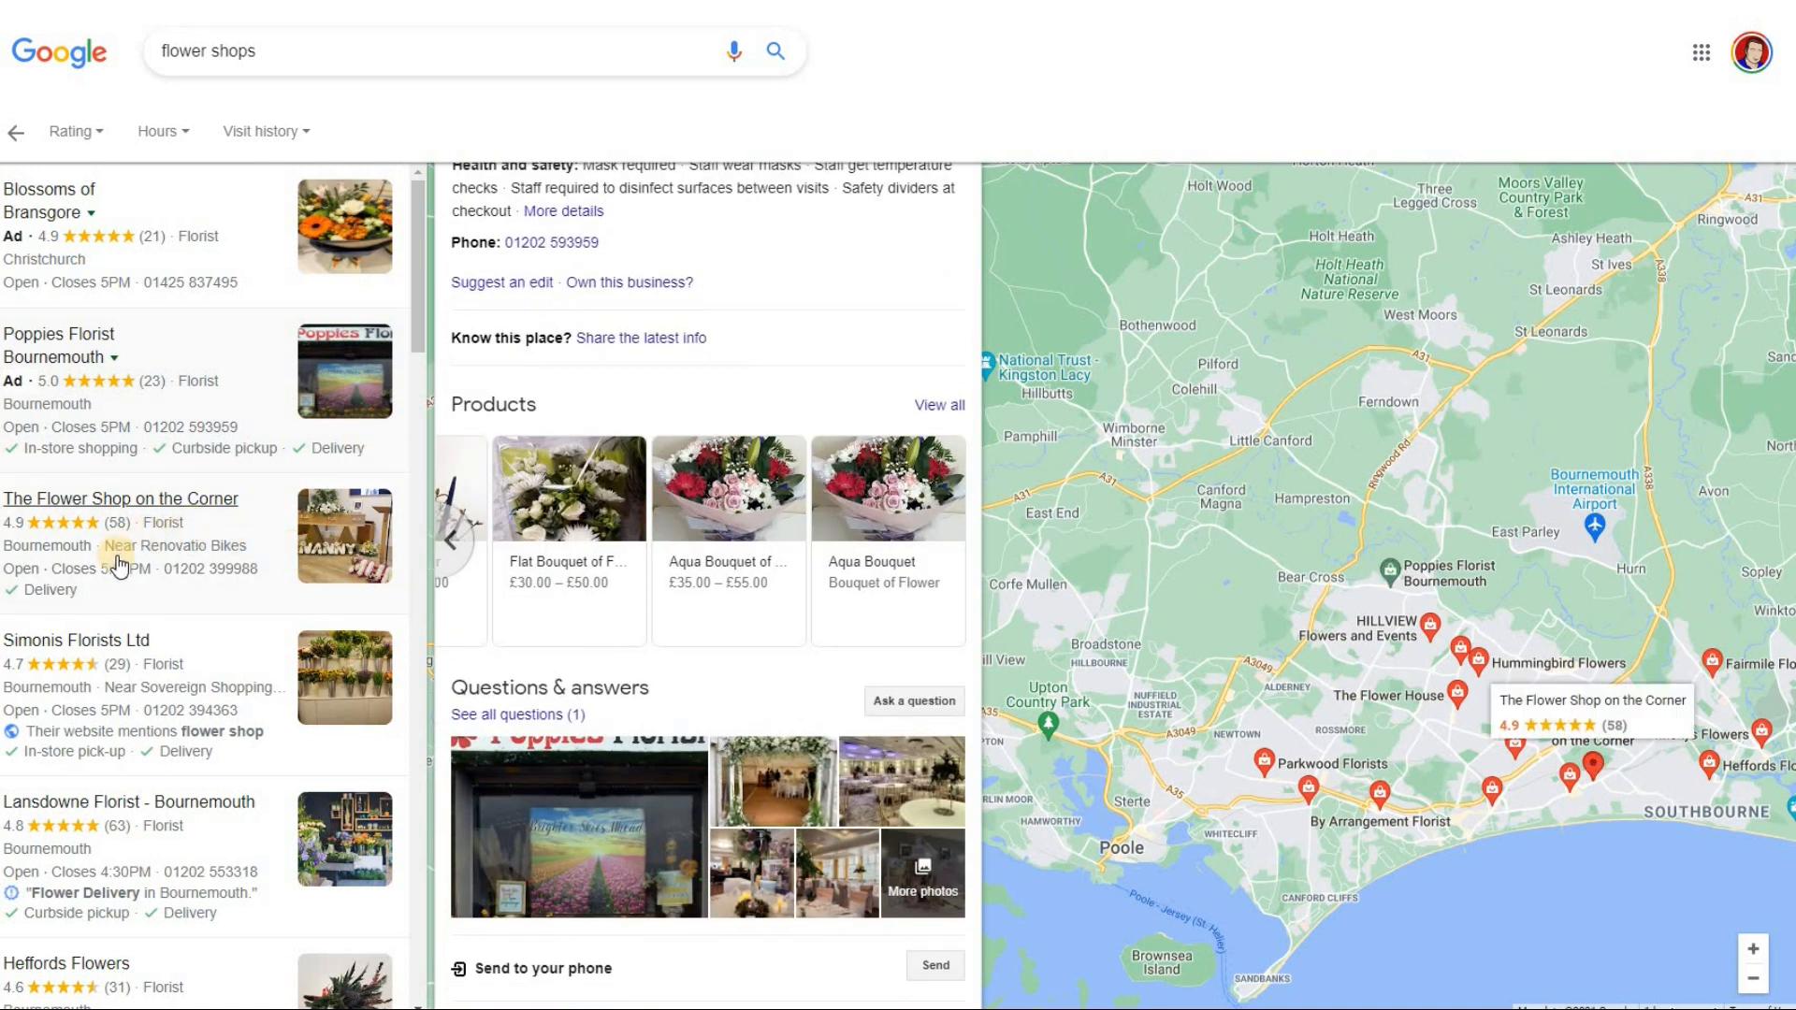
Open the Lansdowne Florist - Bournemouth profile and view the details of its Gold Cactus Vase Set product
scroll(141, 590, "down", 3)
left_click(168, 618)
scroll(561, 561, "down", 3)
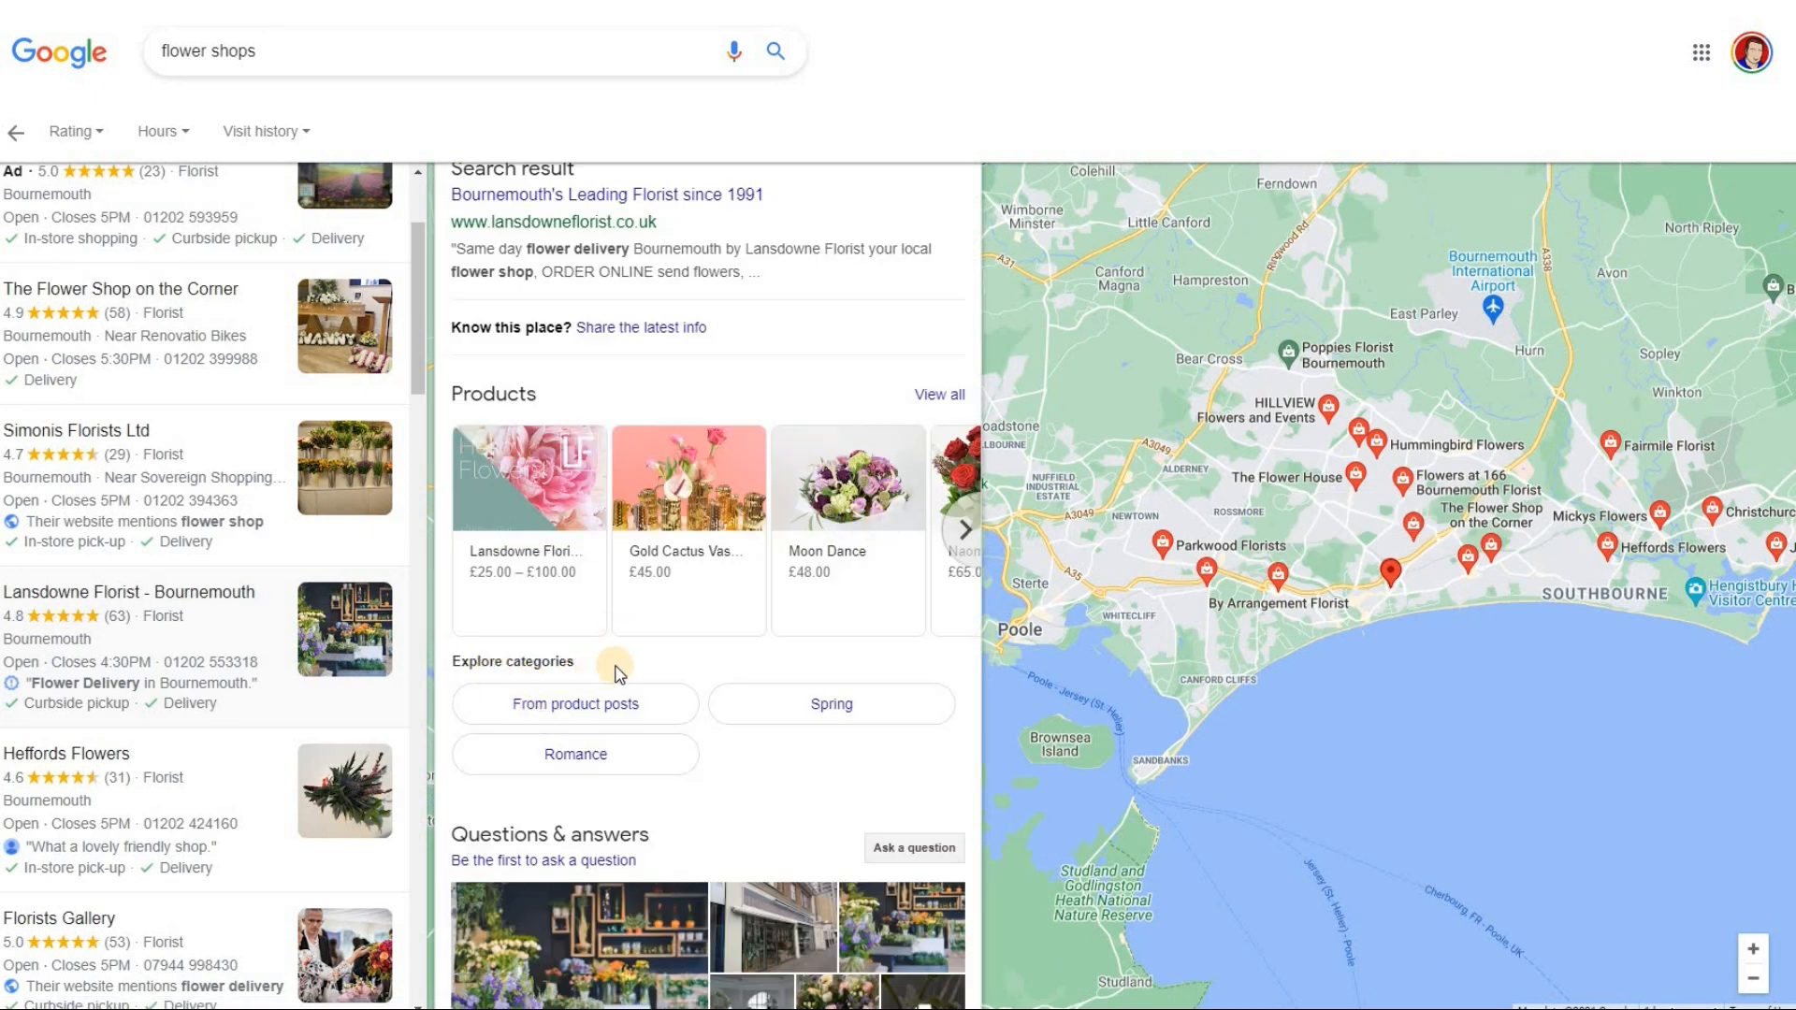
scroll(636, 711, "up", 3)
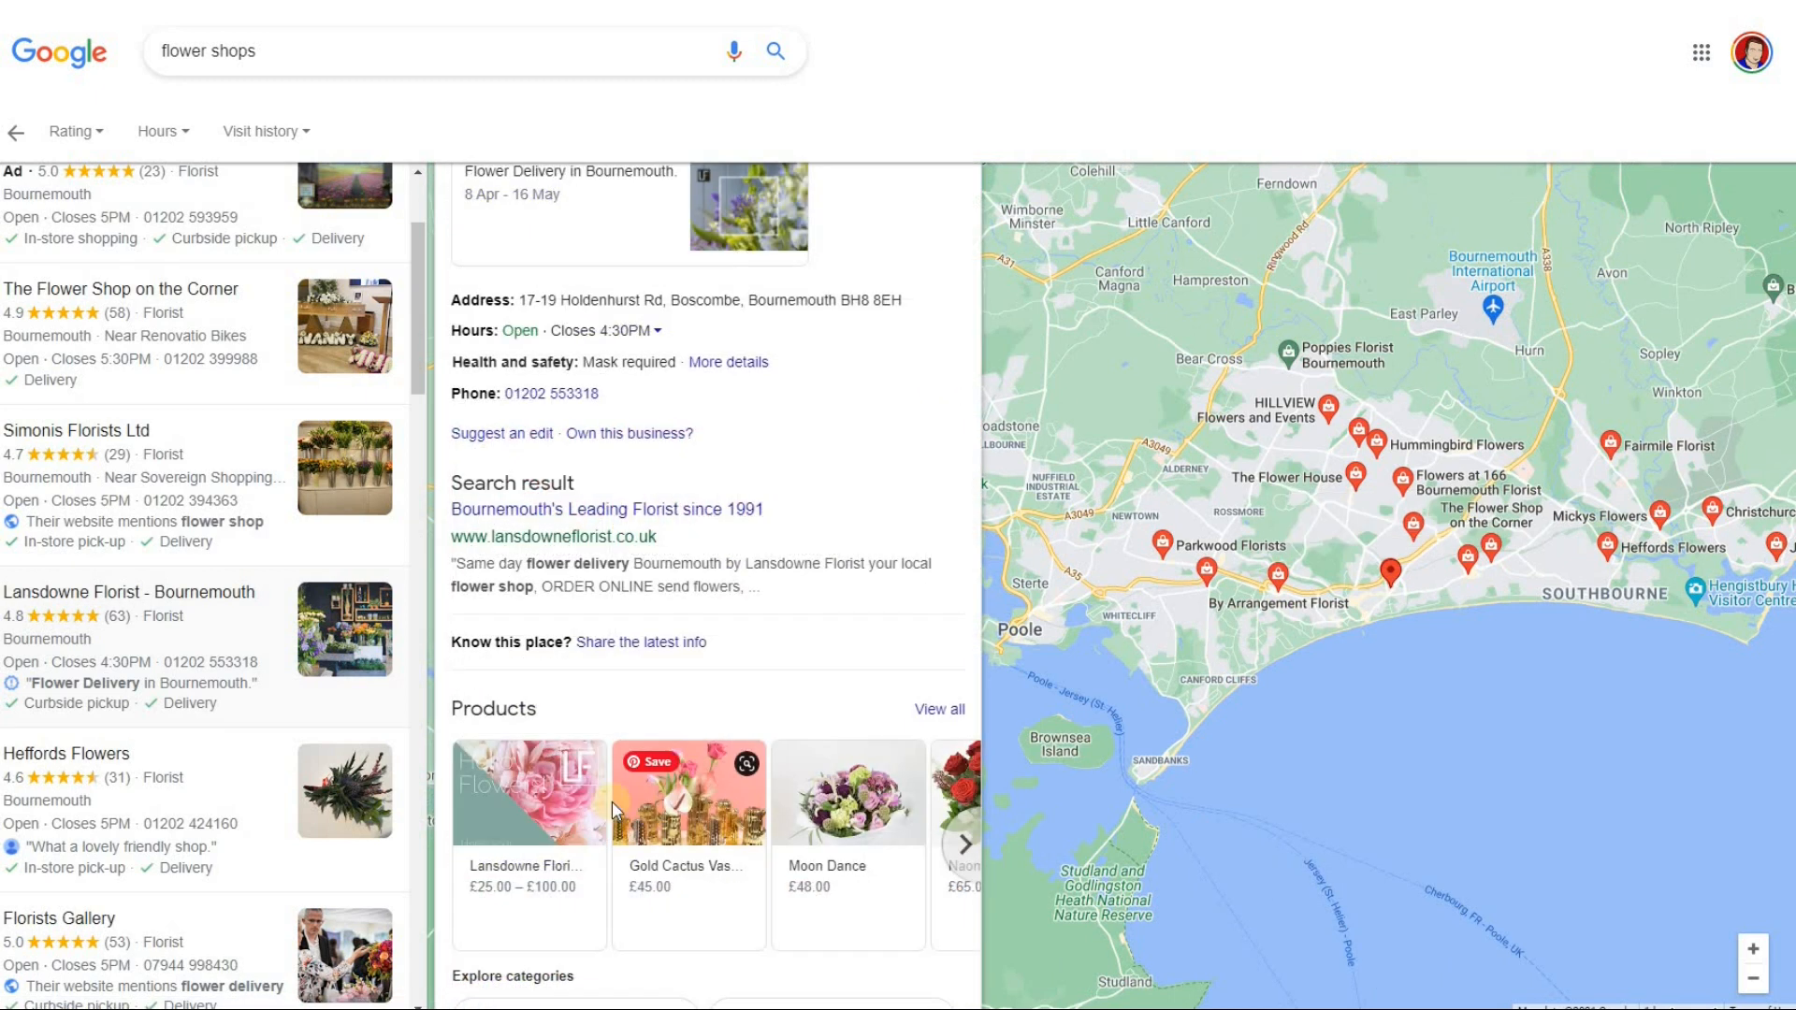
left_click(697, 833)
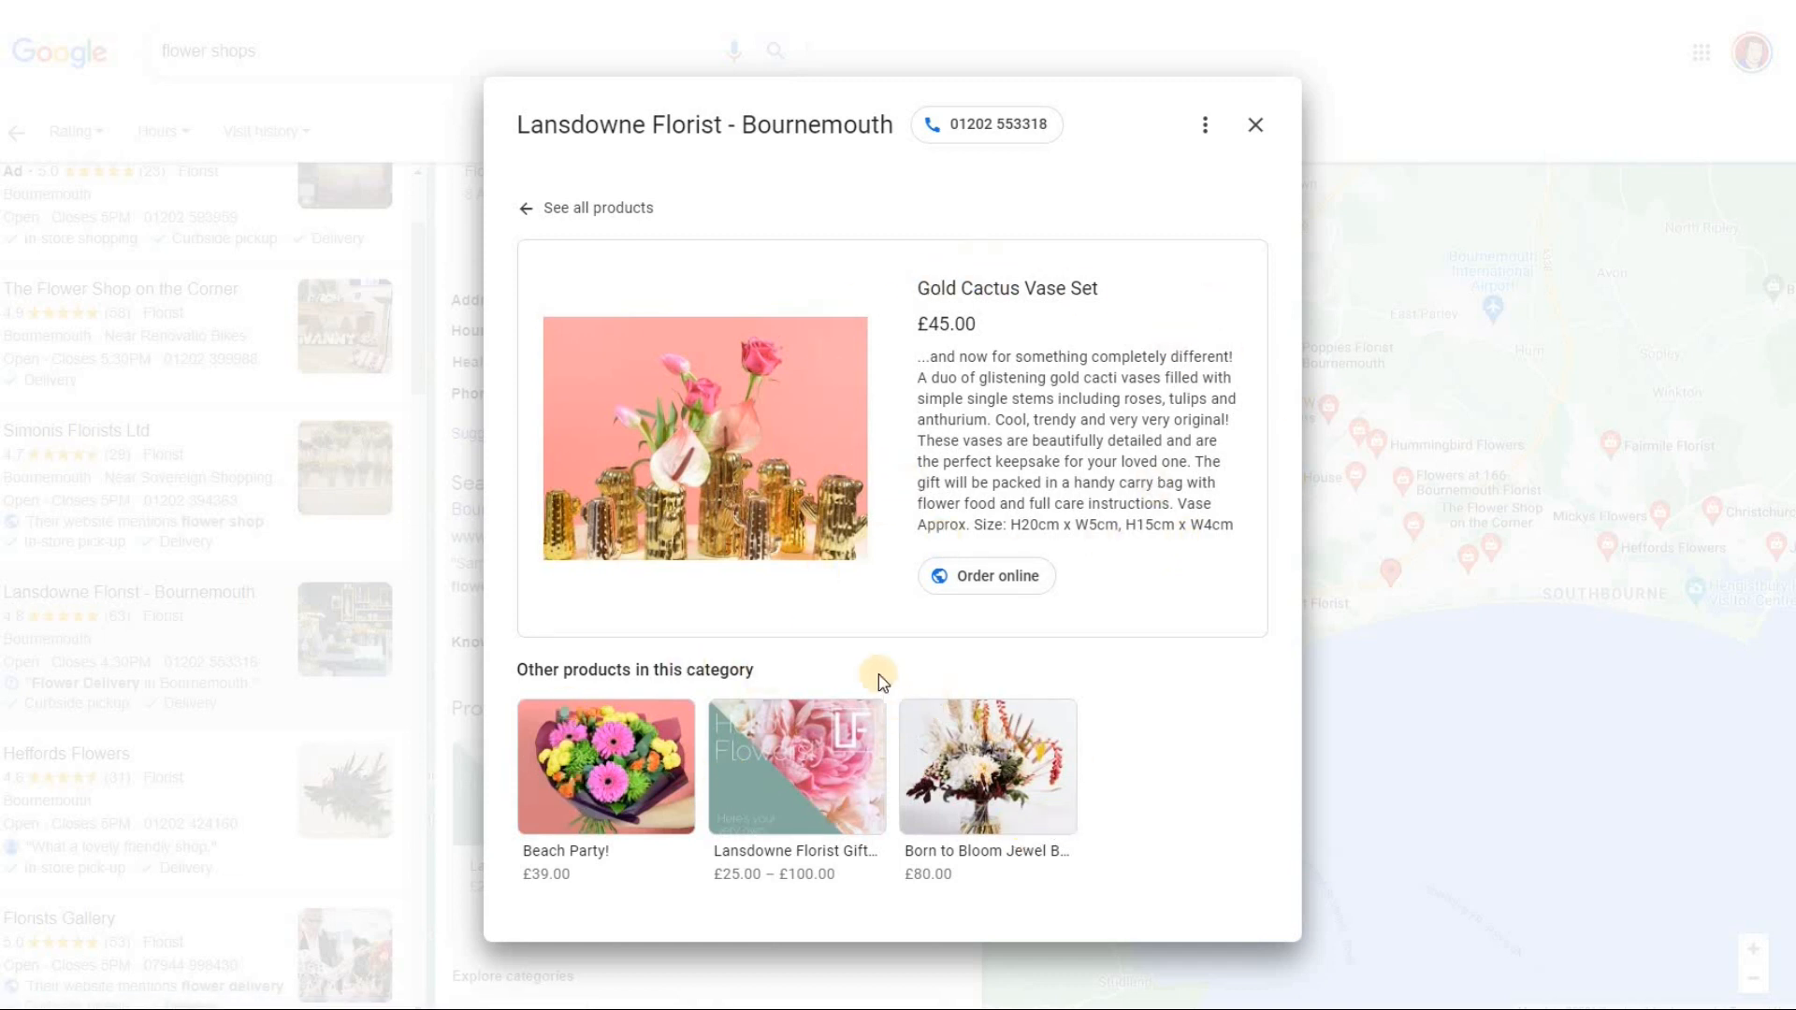
View all of Lansdowne Florist's products by category, and close the product window
left_click(590, 207)
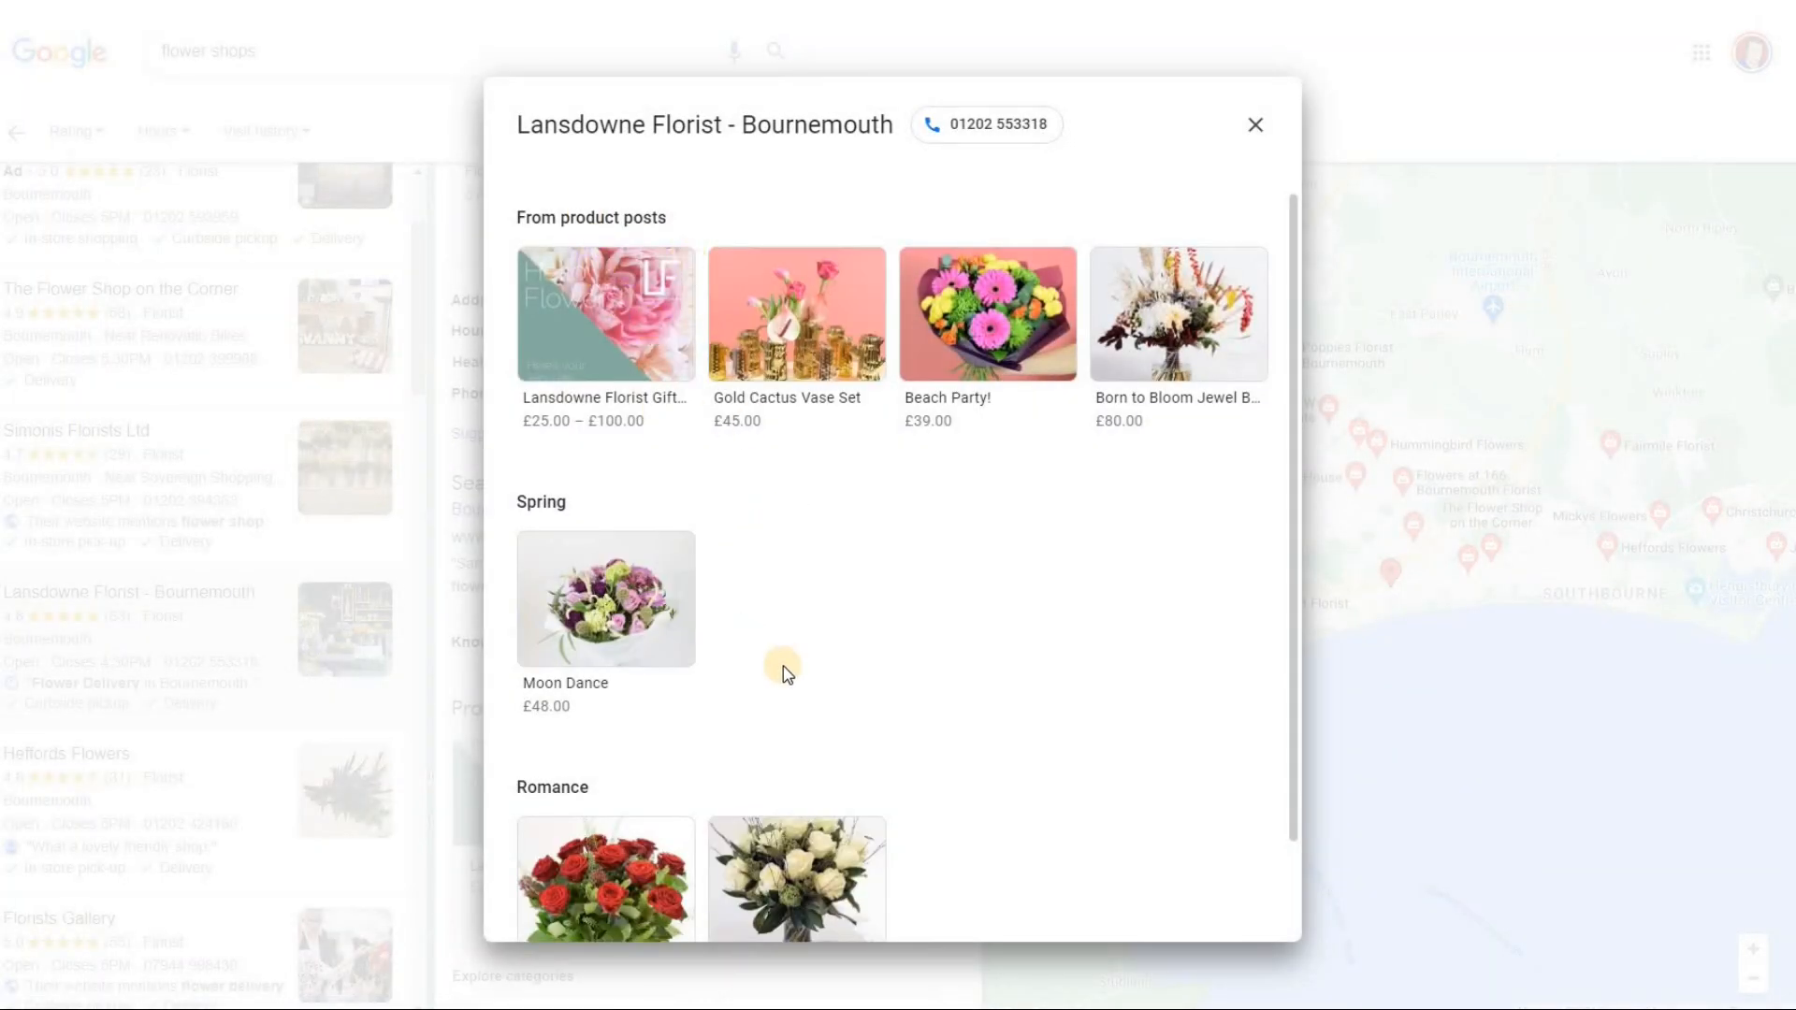
scroll(839, 700, "down", 2)
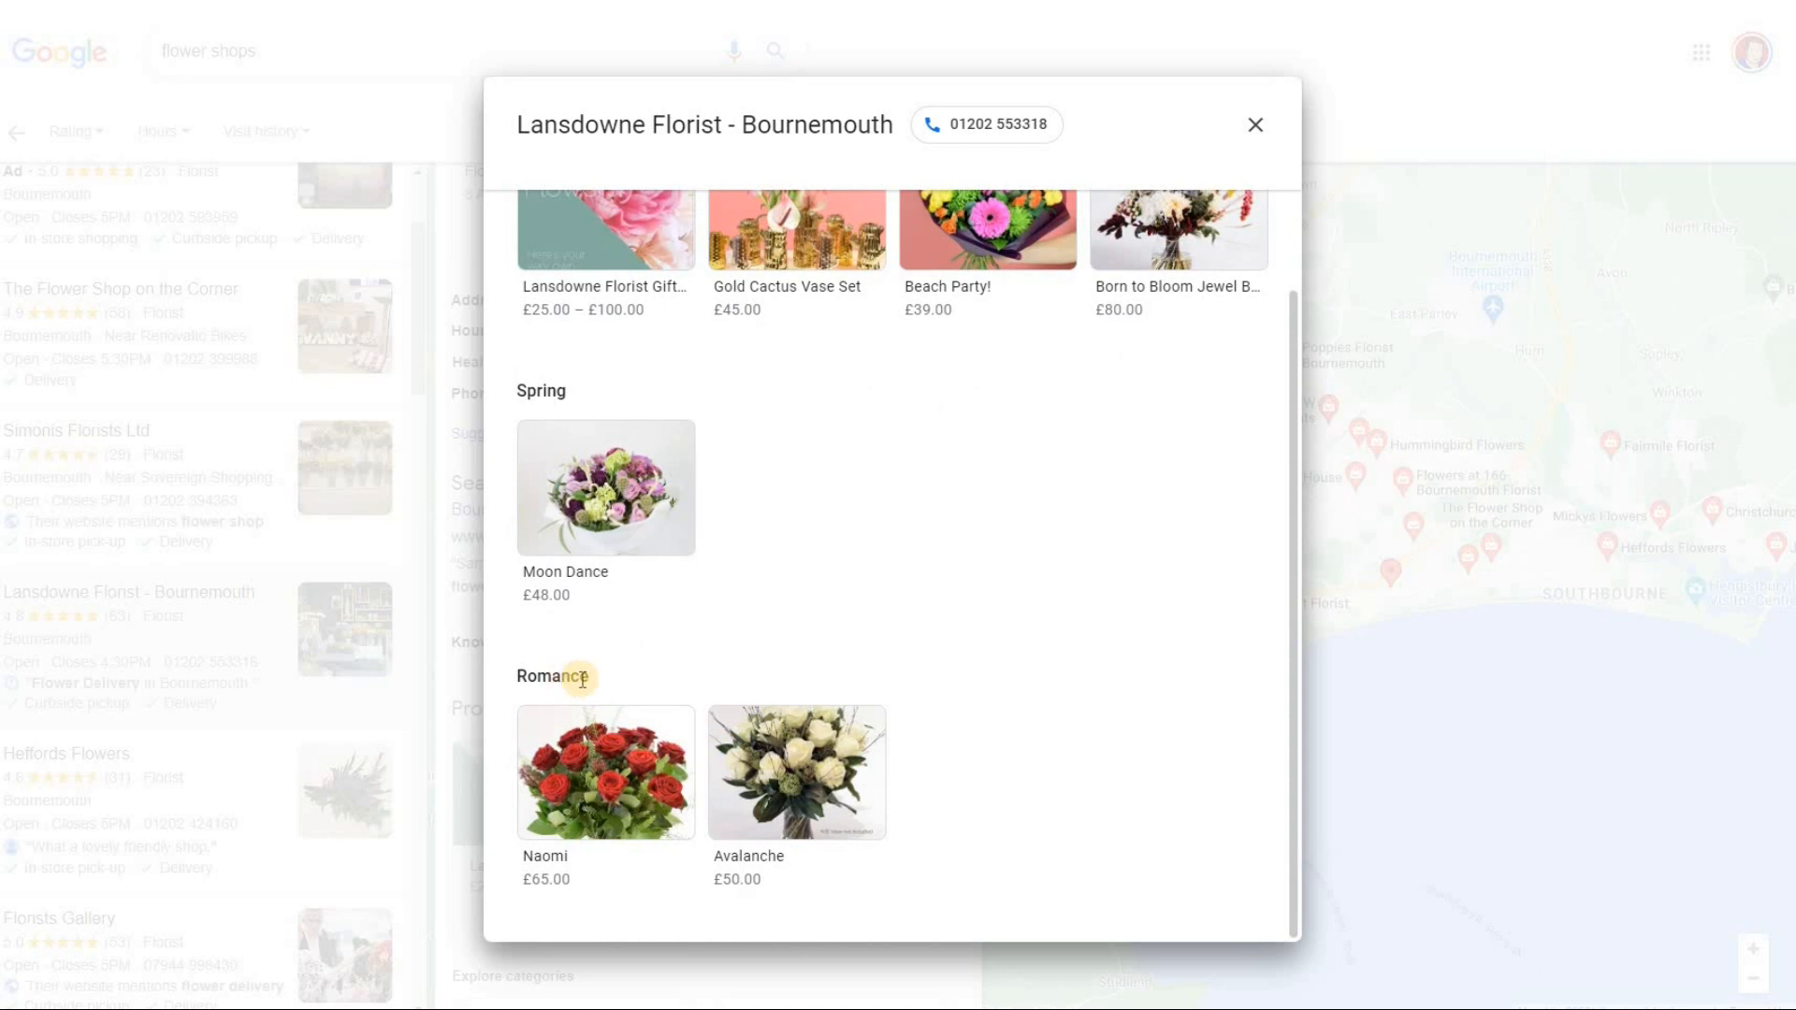
left_click(1255, 128)
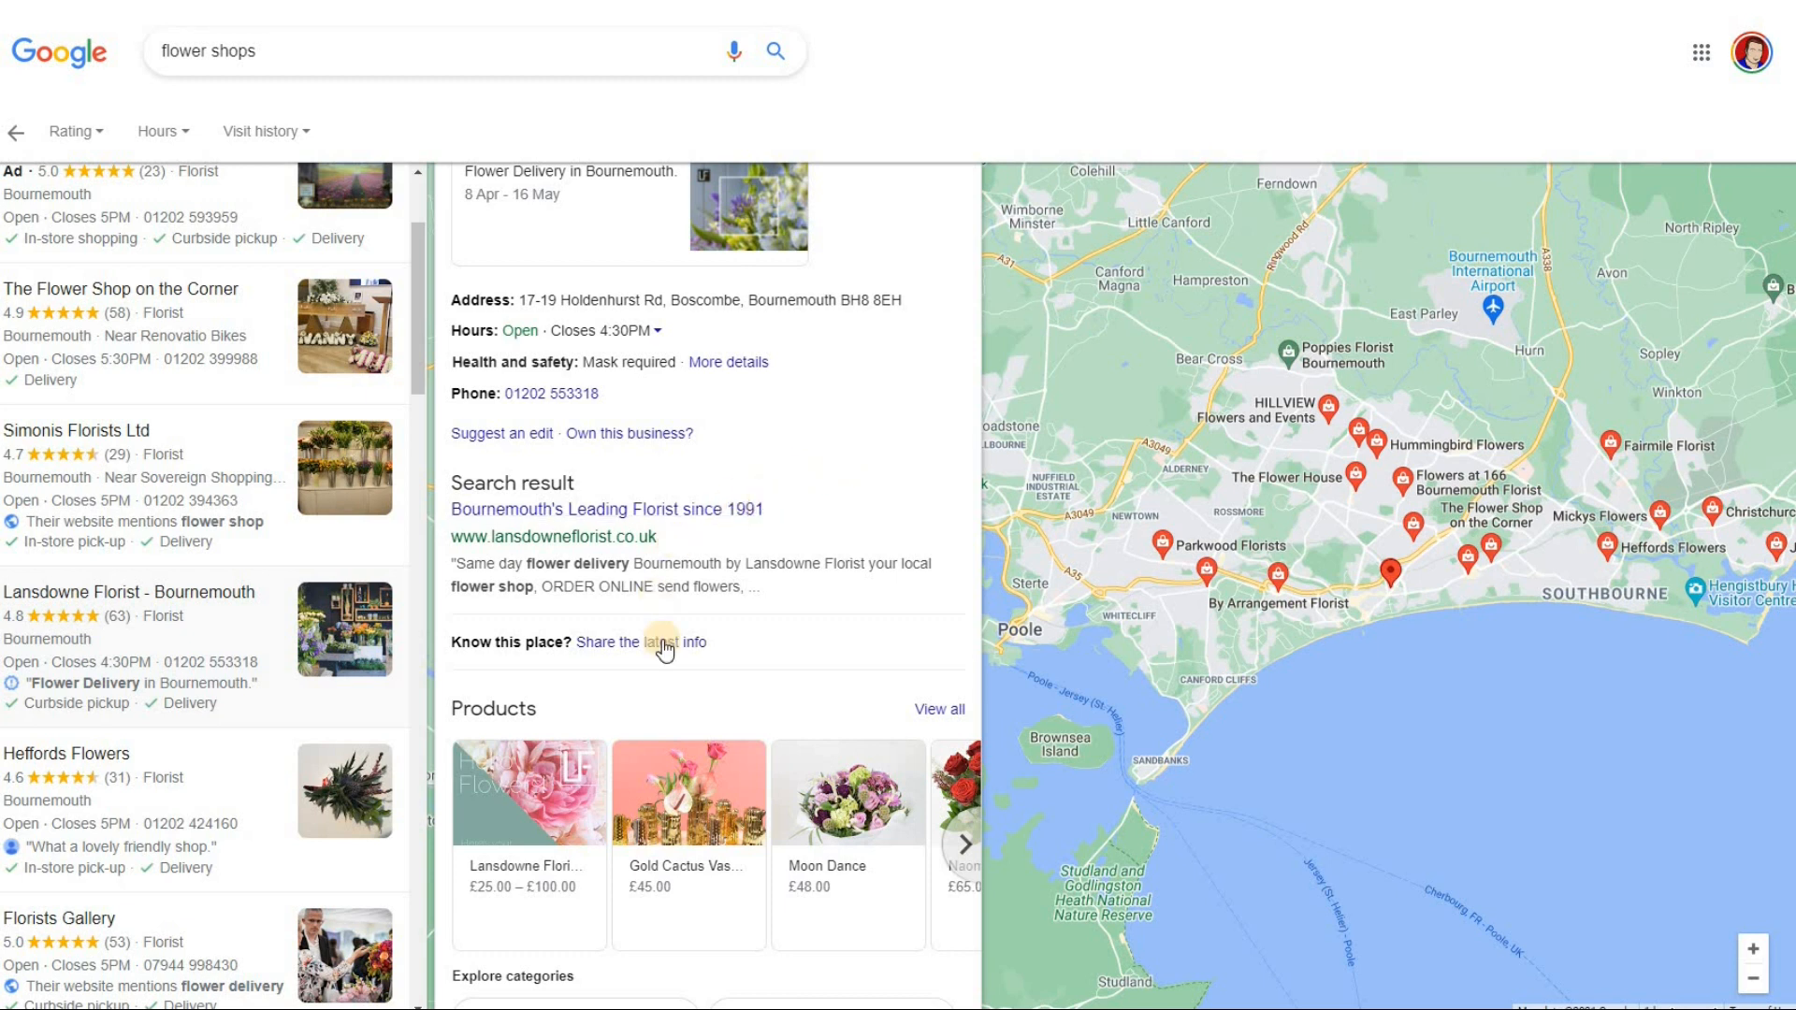
Open the Flowers at 166 Bournemouth Florist profile and browse its product carousel
scroll(719, 700, "down", 3)
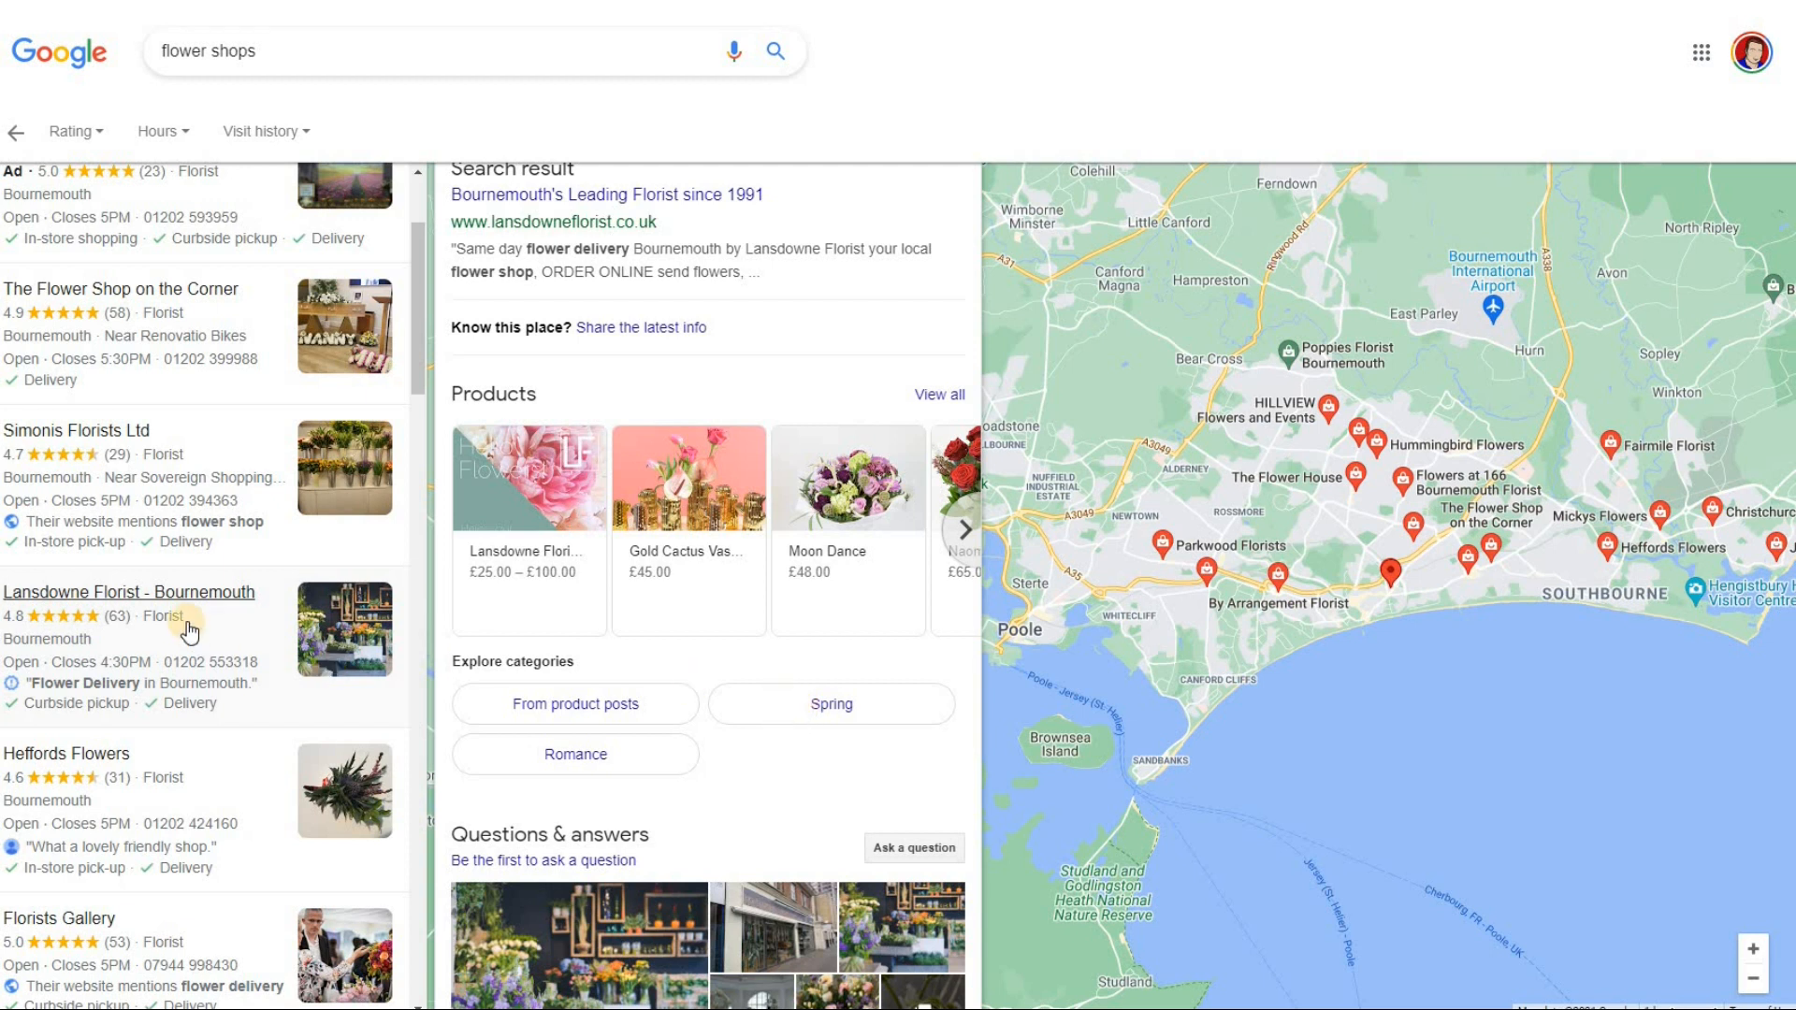
scroll(166, 636, "down", 4)
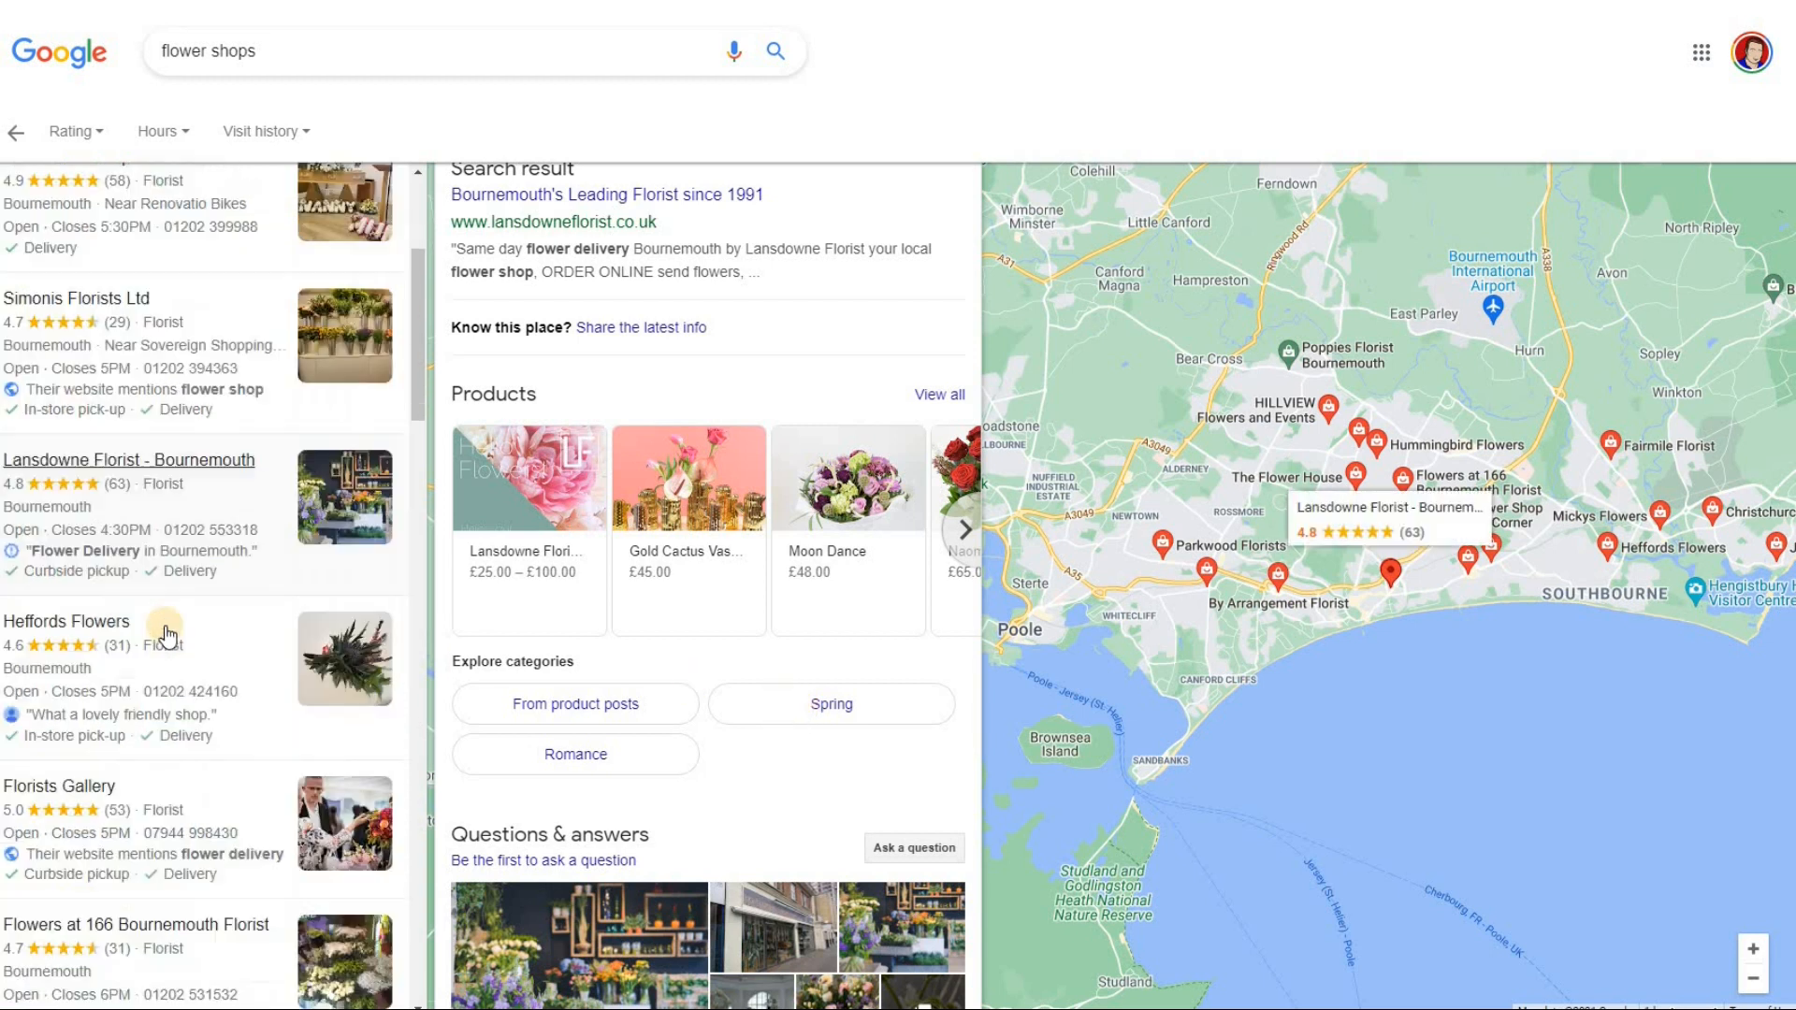
left_click(309, 638)
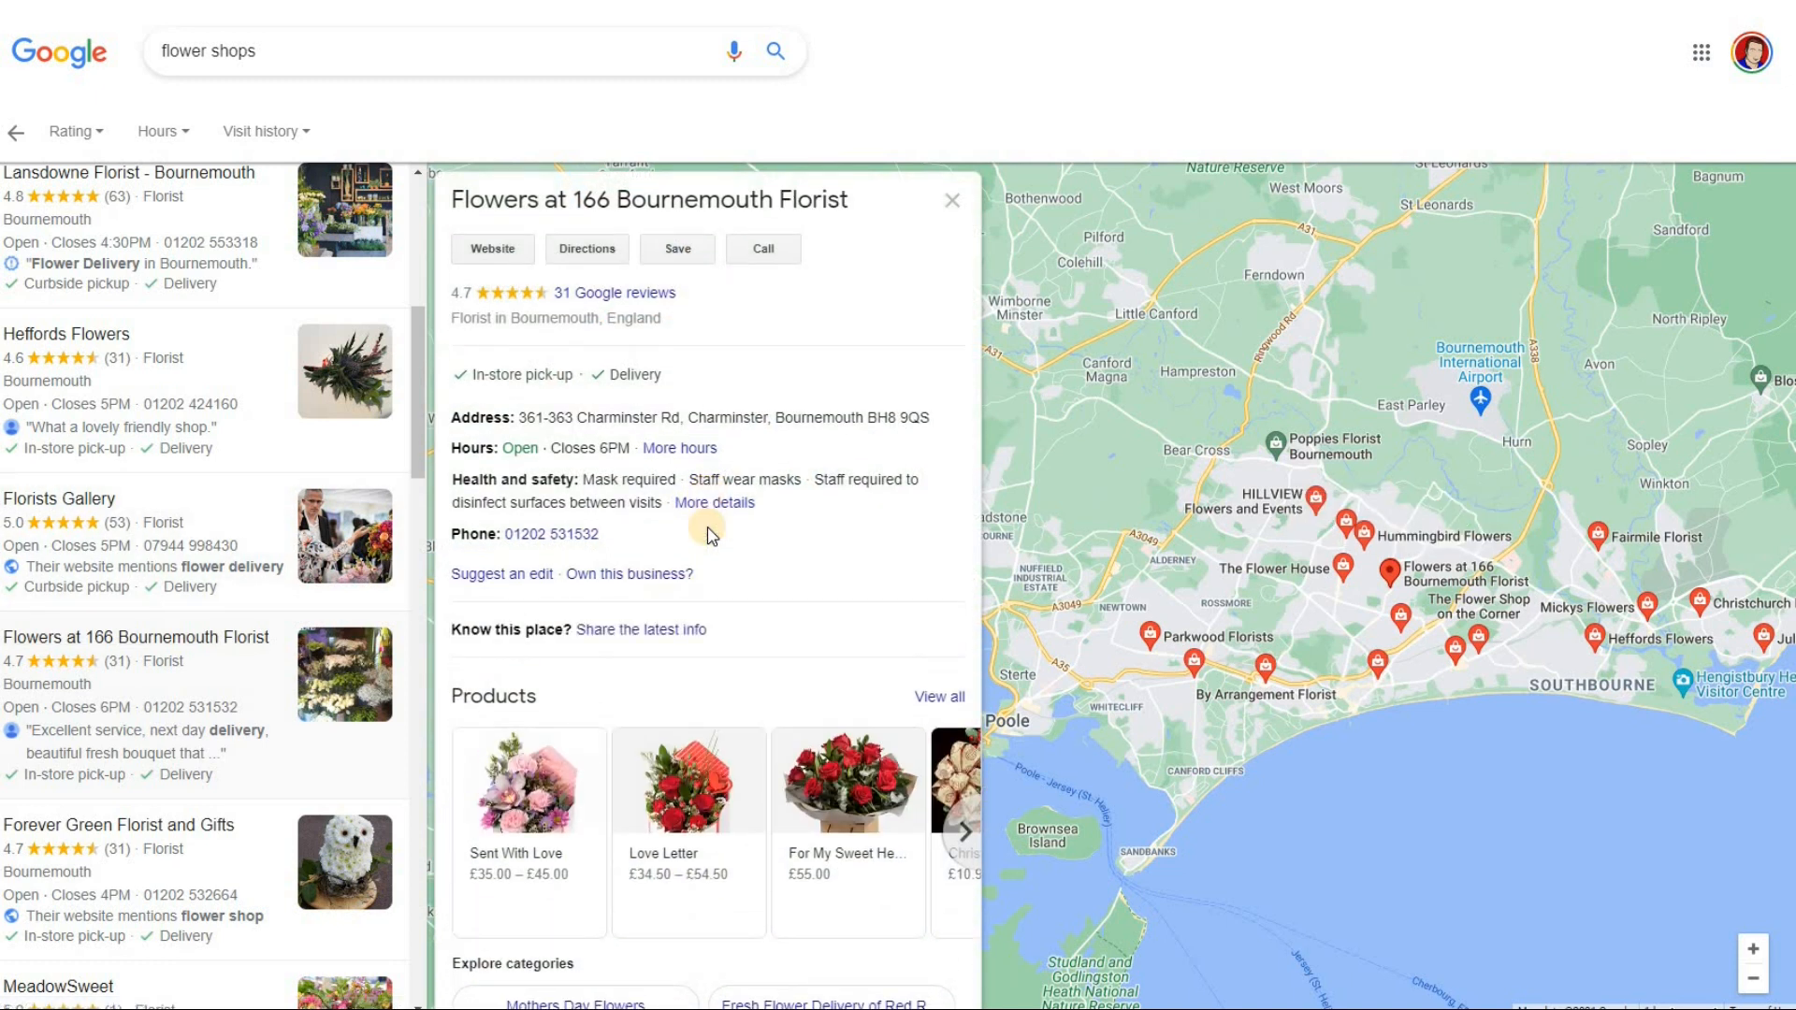
scroll(655, 566, "down", 2)
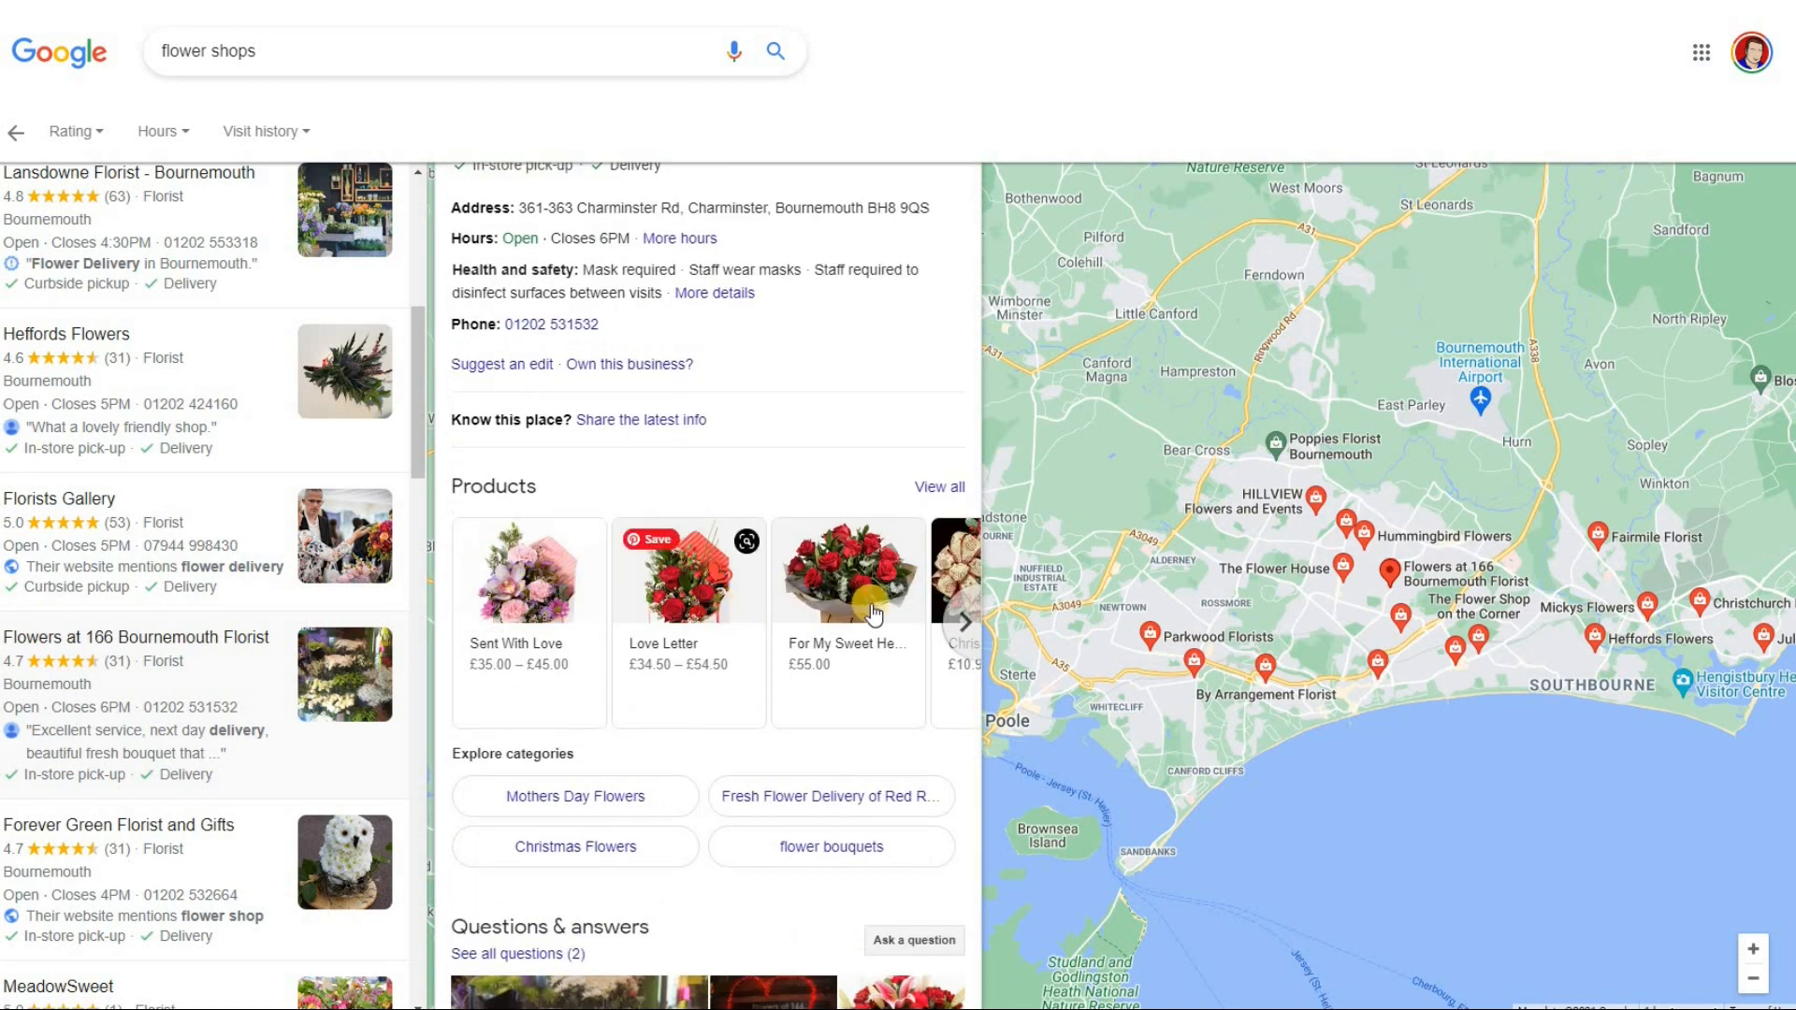
left_click(965, 621)
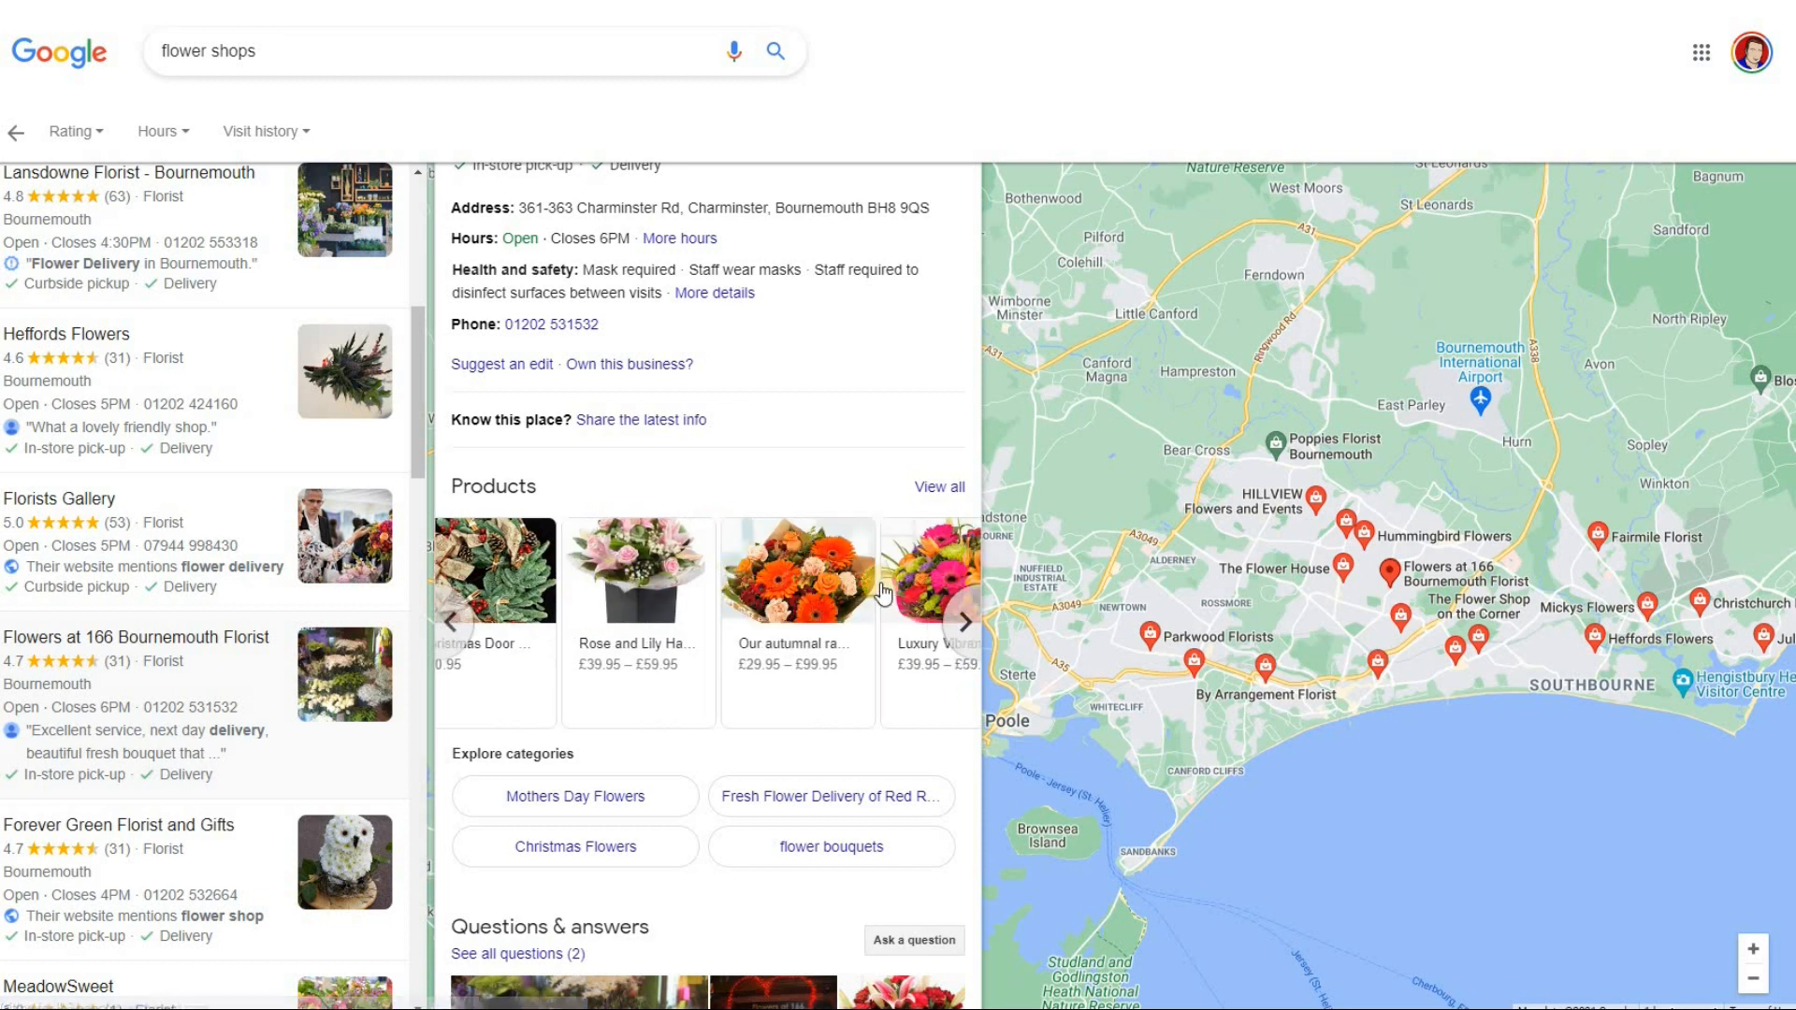
Open the Mothers Day Flowers category of Flowers at 166 and look through all of its product categories
left_click(619, 801)
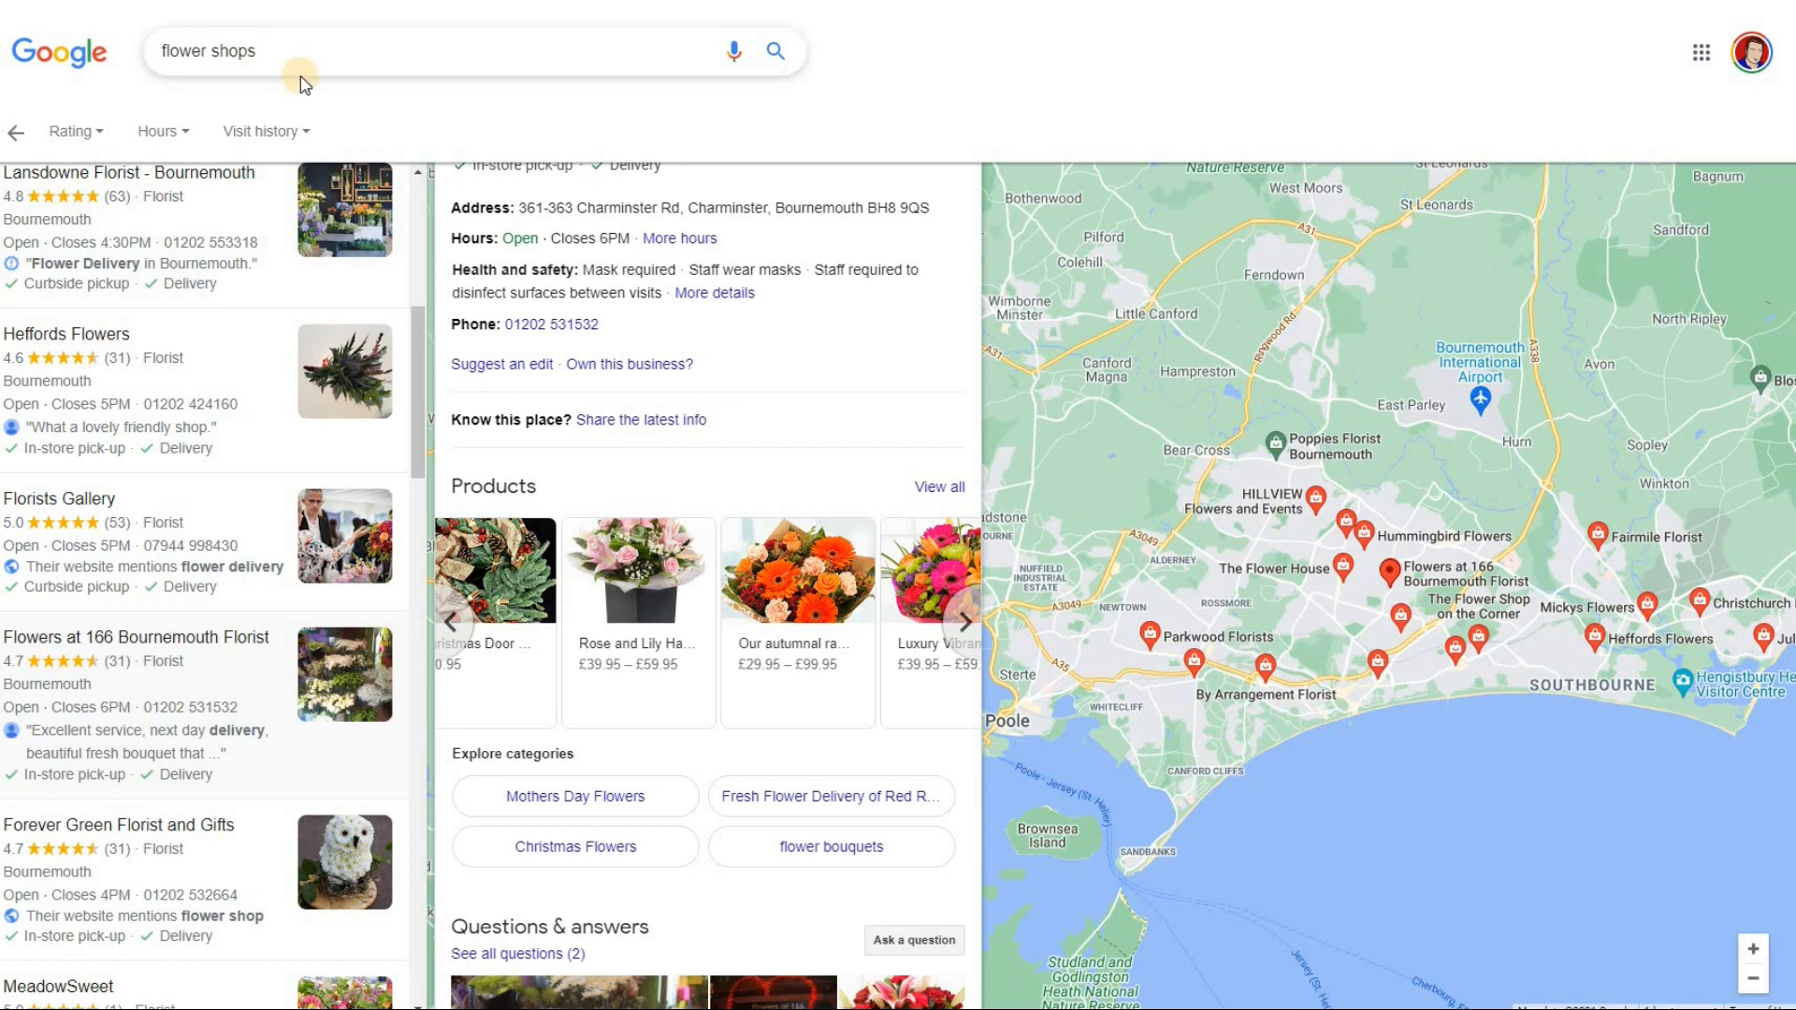
left_click(617, 797)
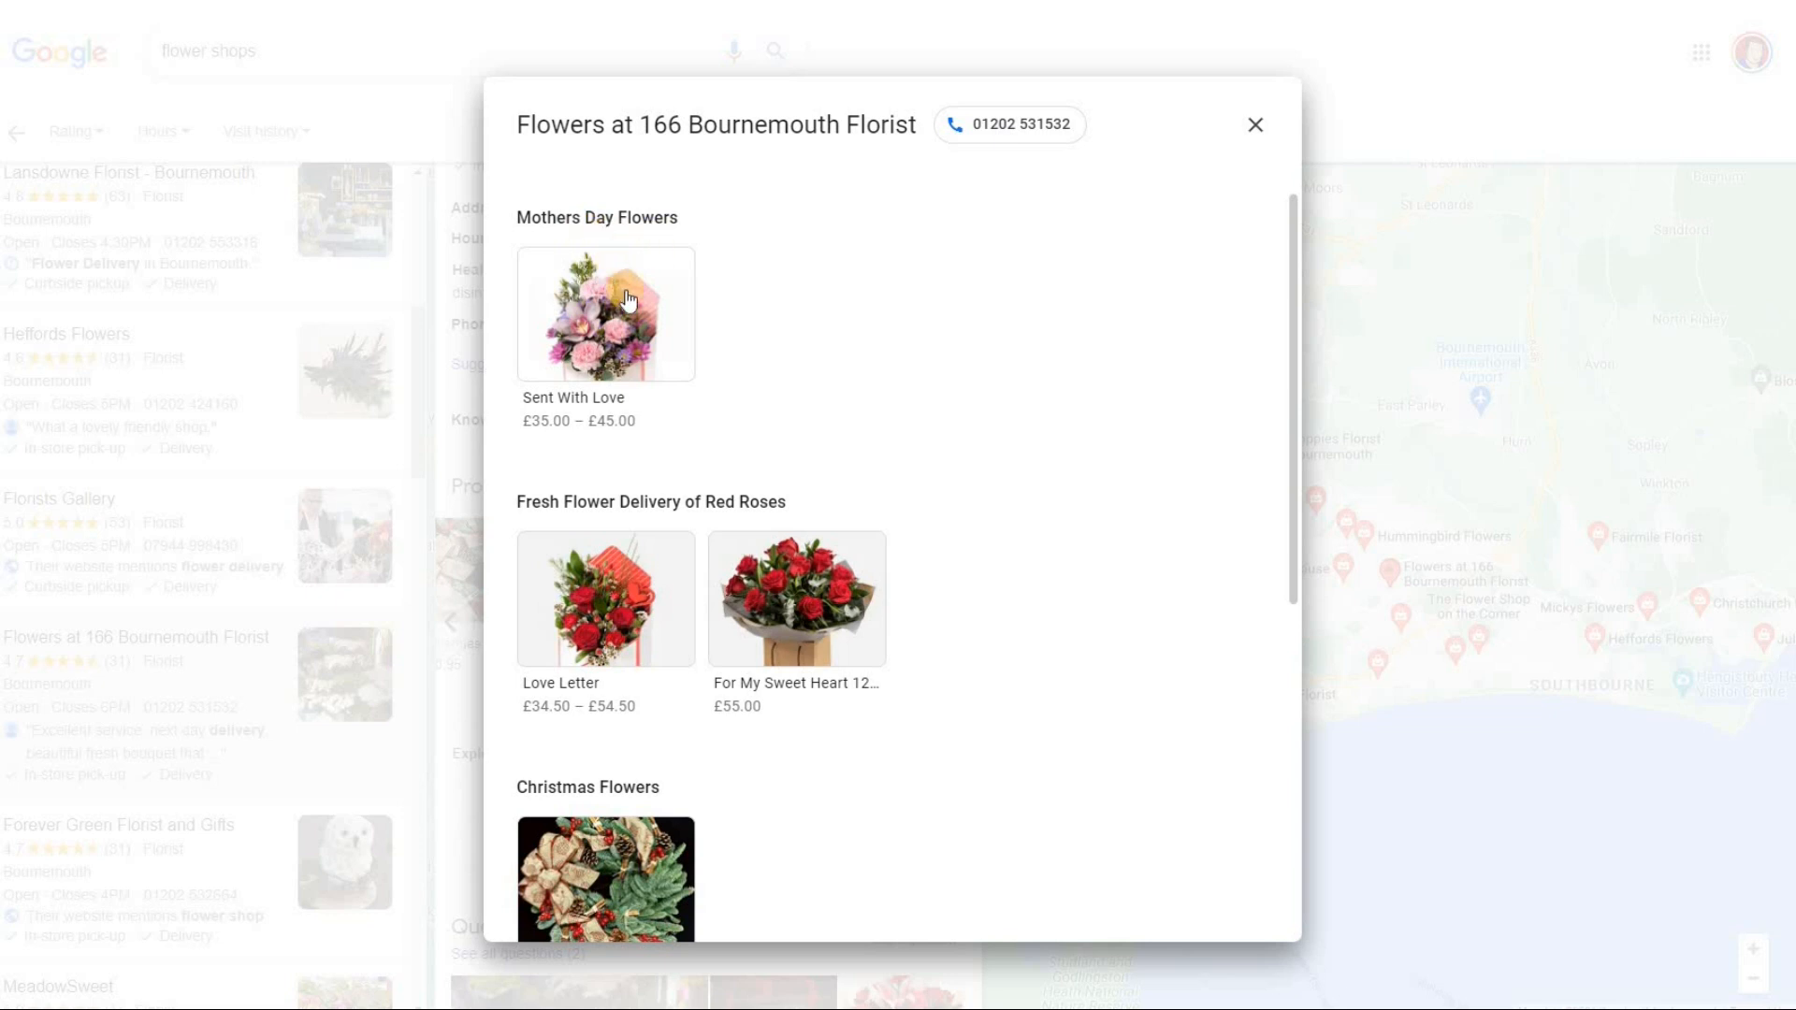
scroll(682, 496, "down", 6)
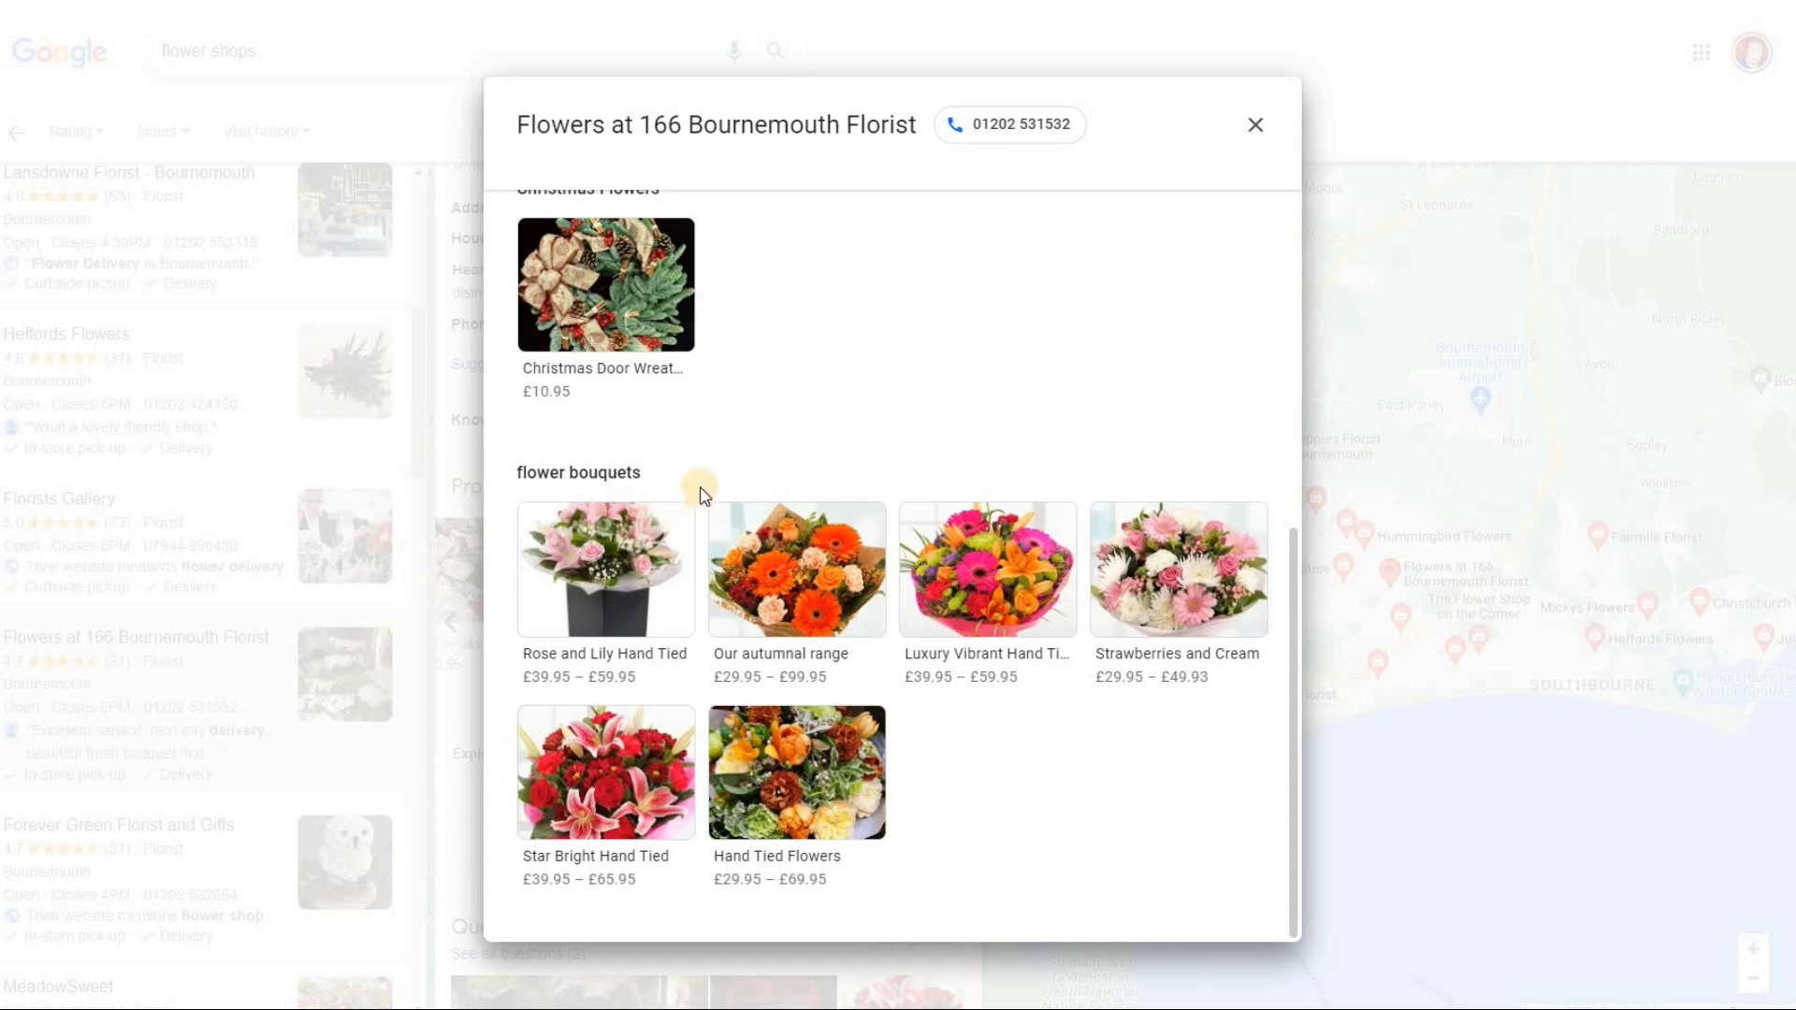
scroll(697, 482, "up", 5)
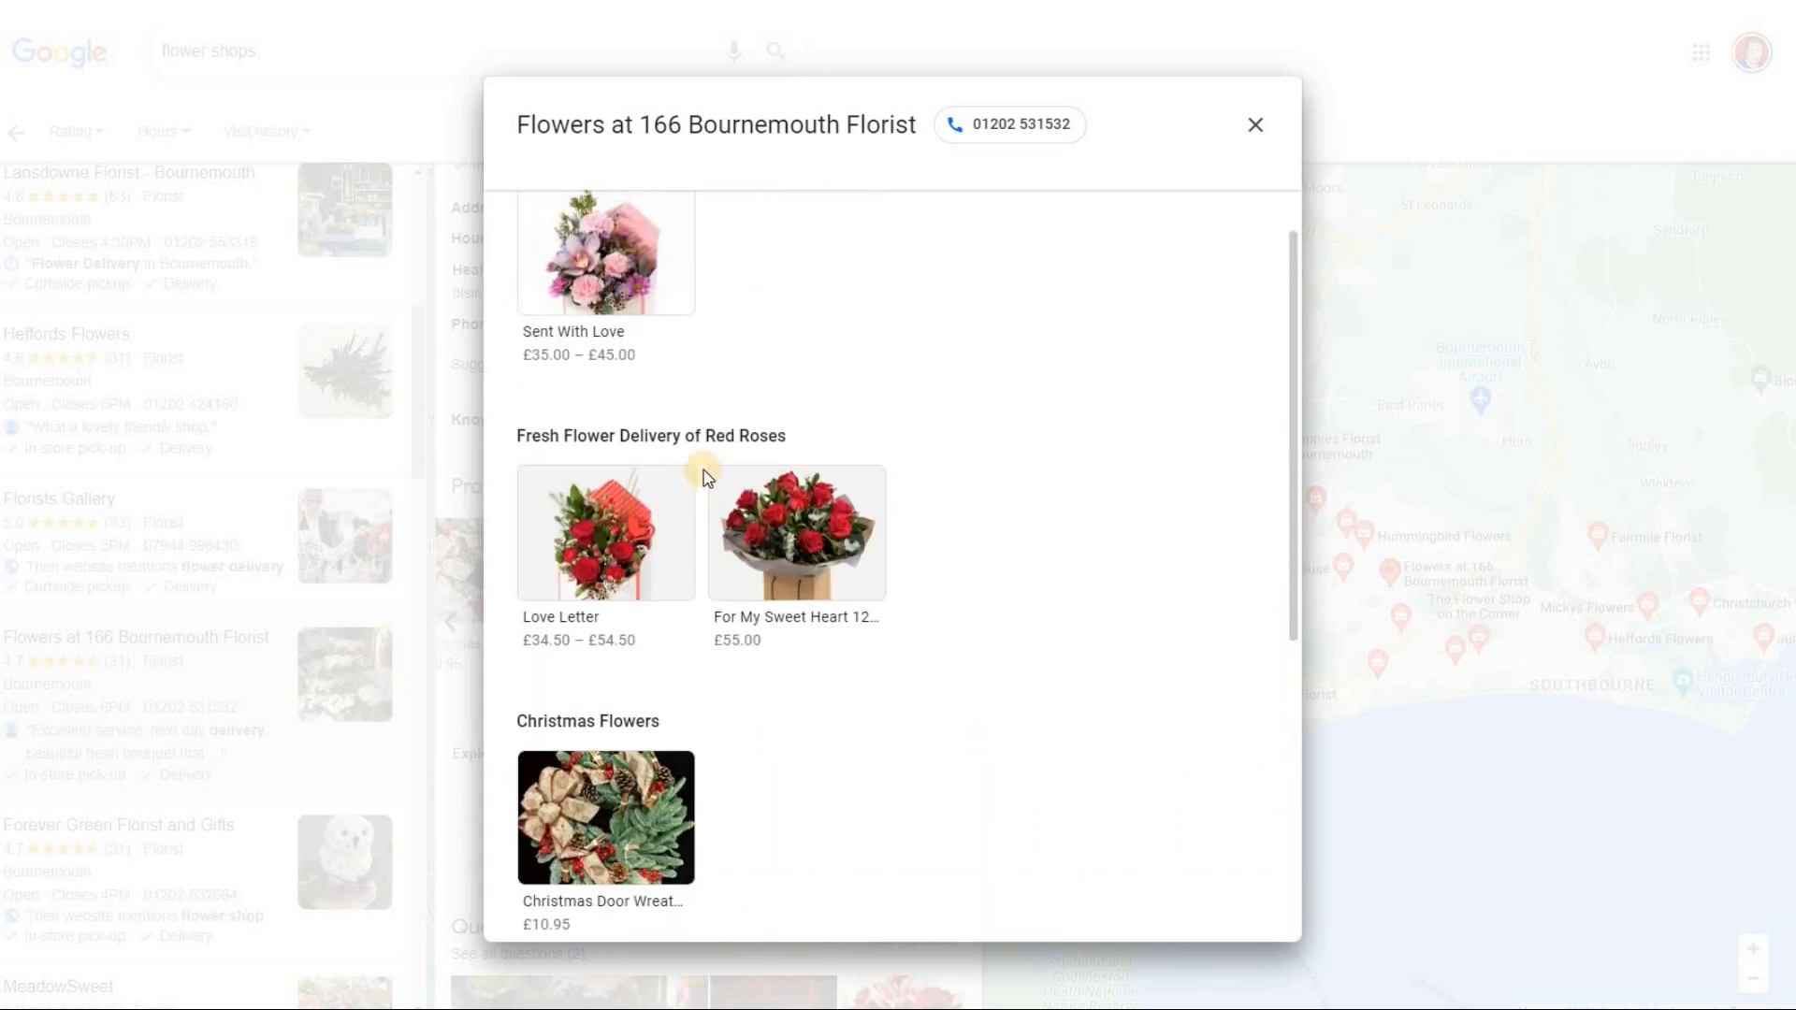
scroll(748, 458, "up", 1)
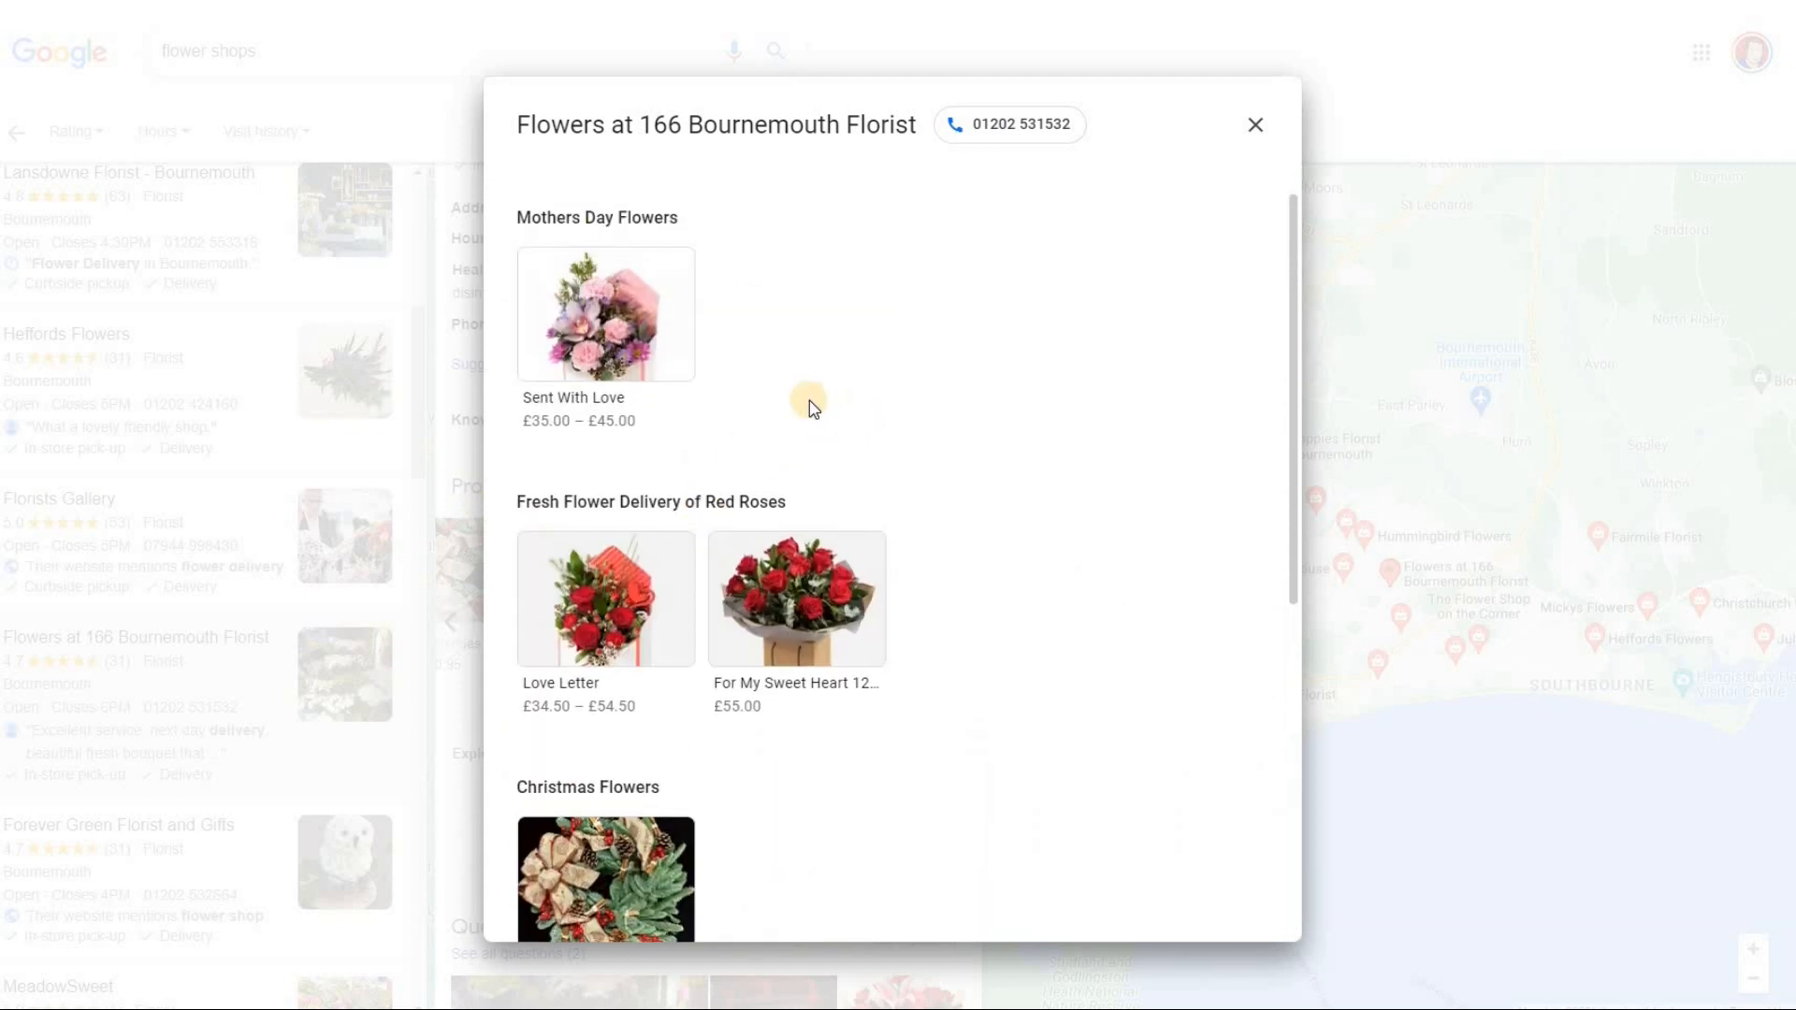
View the Sent With Love product, follow its online order link, and look over the florist's website
left_click(640, 331)
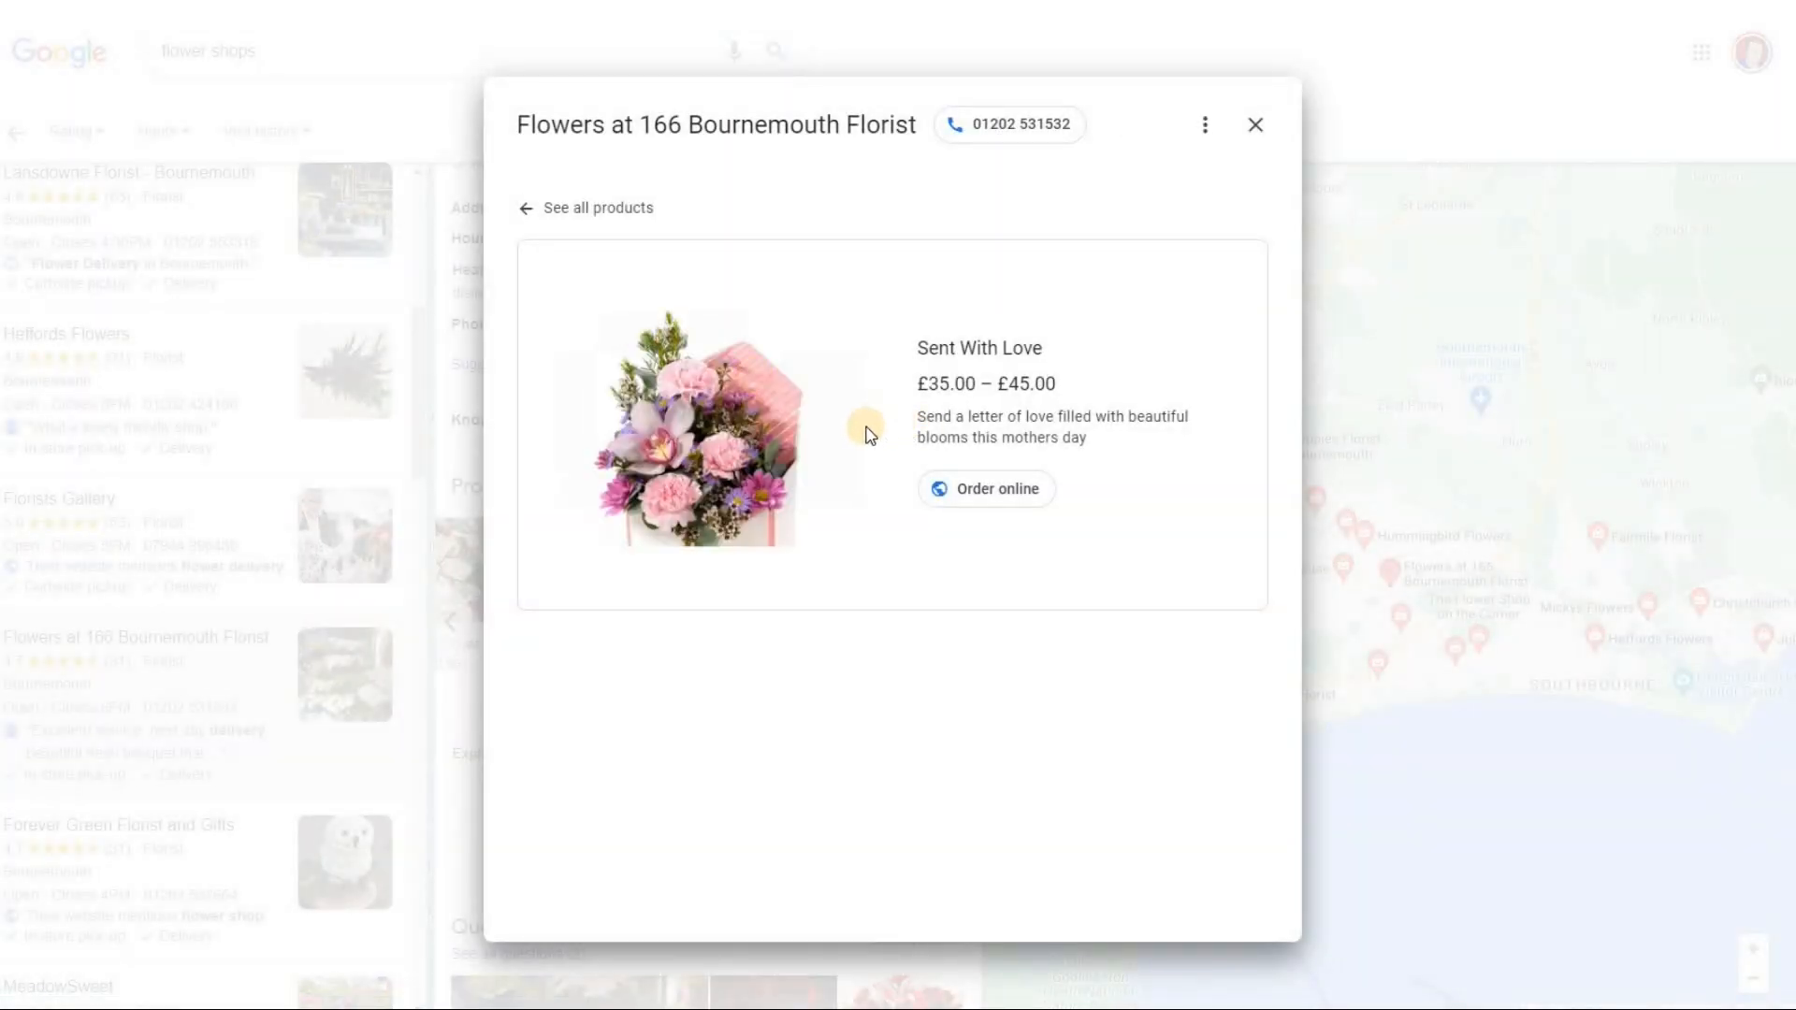
left_click(1006, 496)
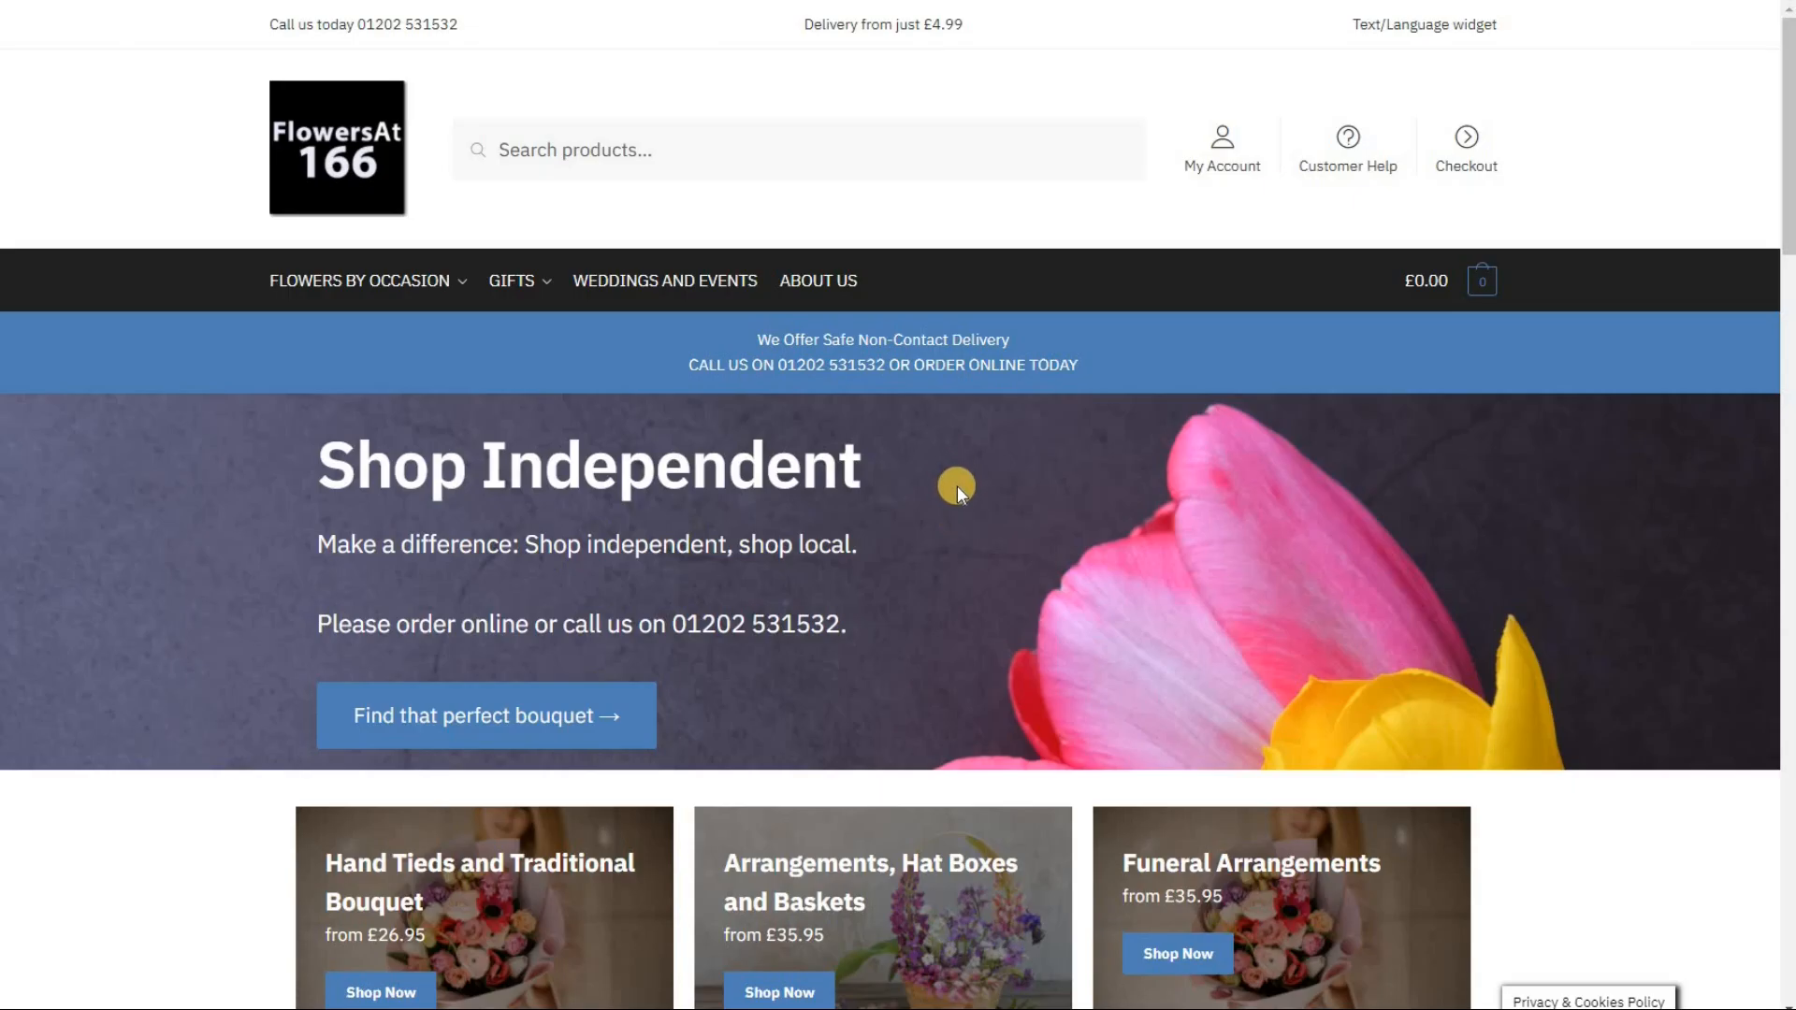
scroll(957, 485, "down", 3)
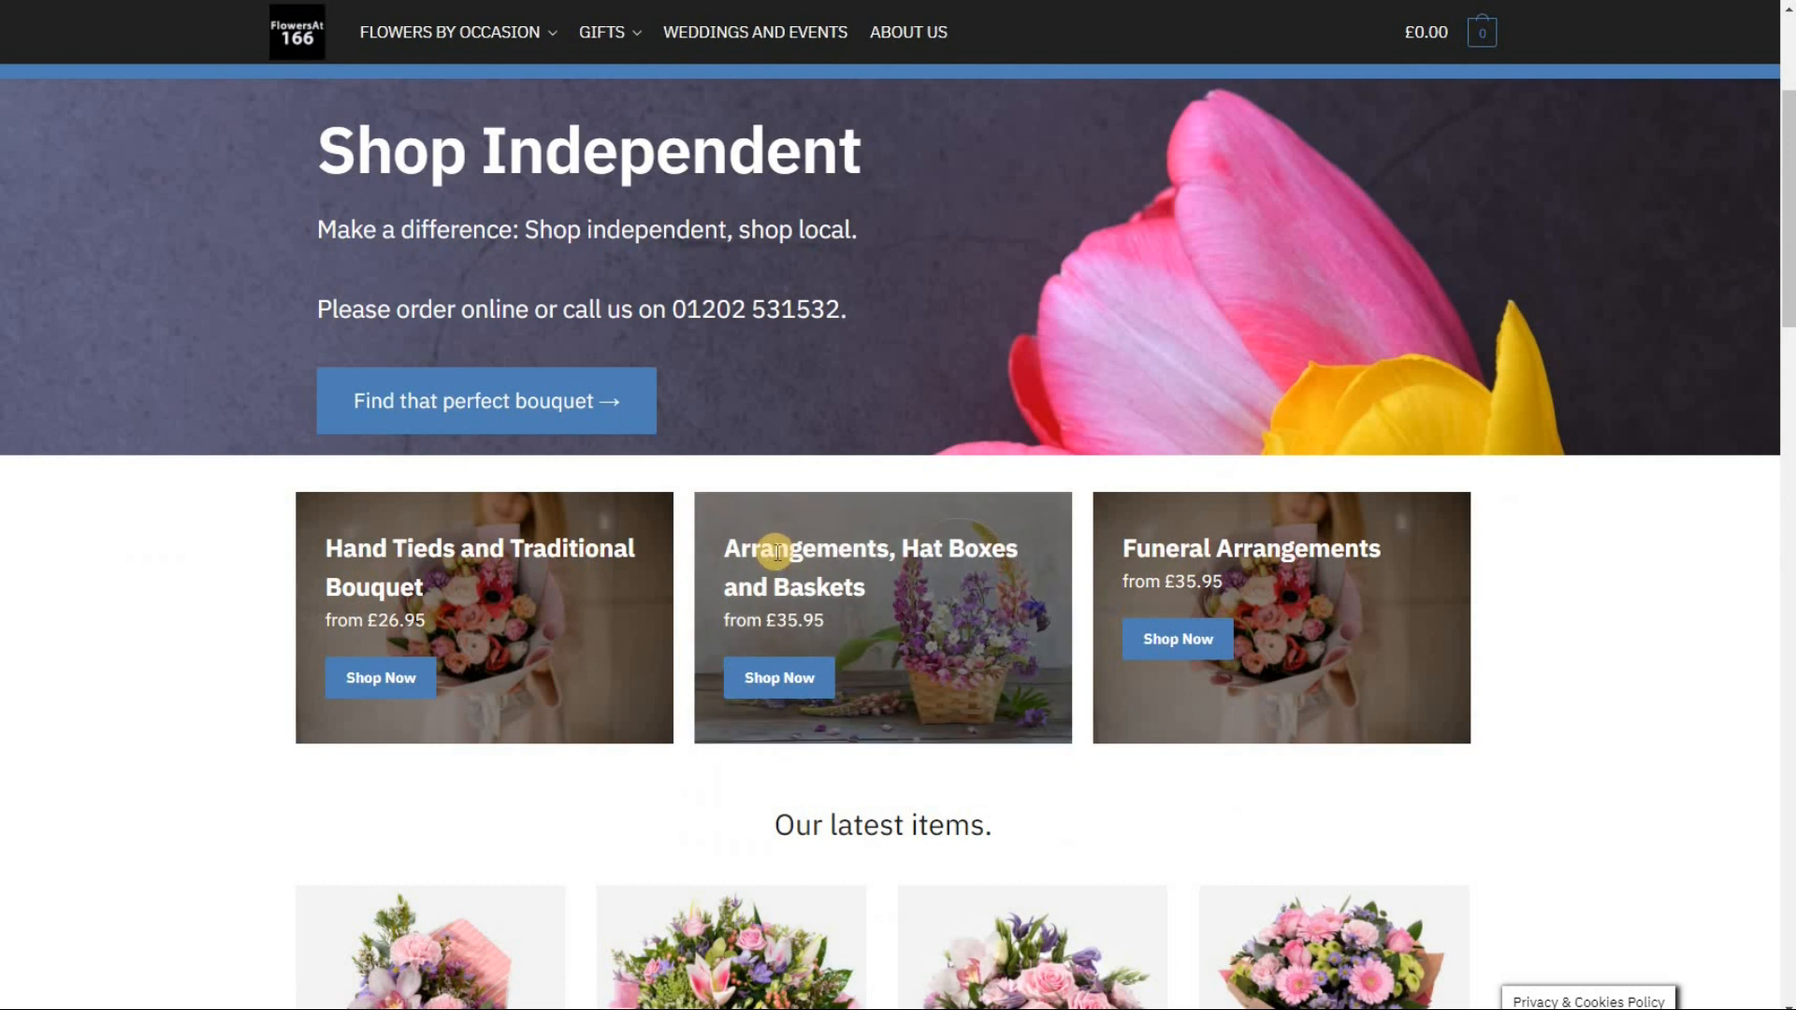
scroll(981, 486, "down", 3)
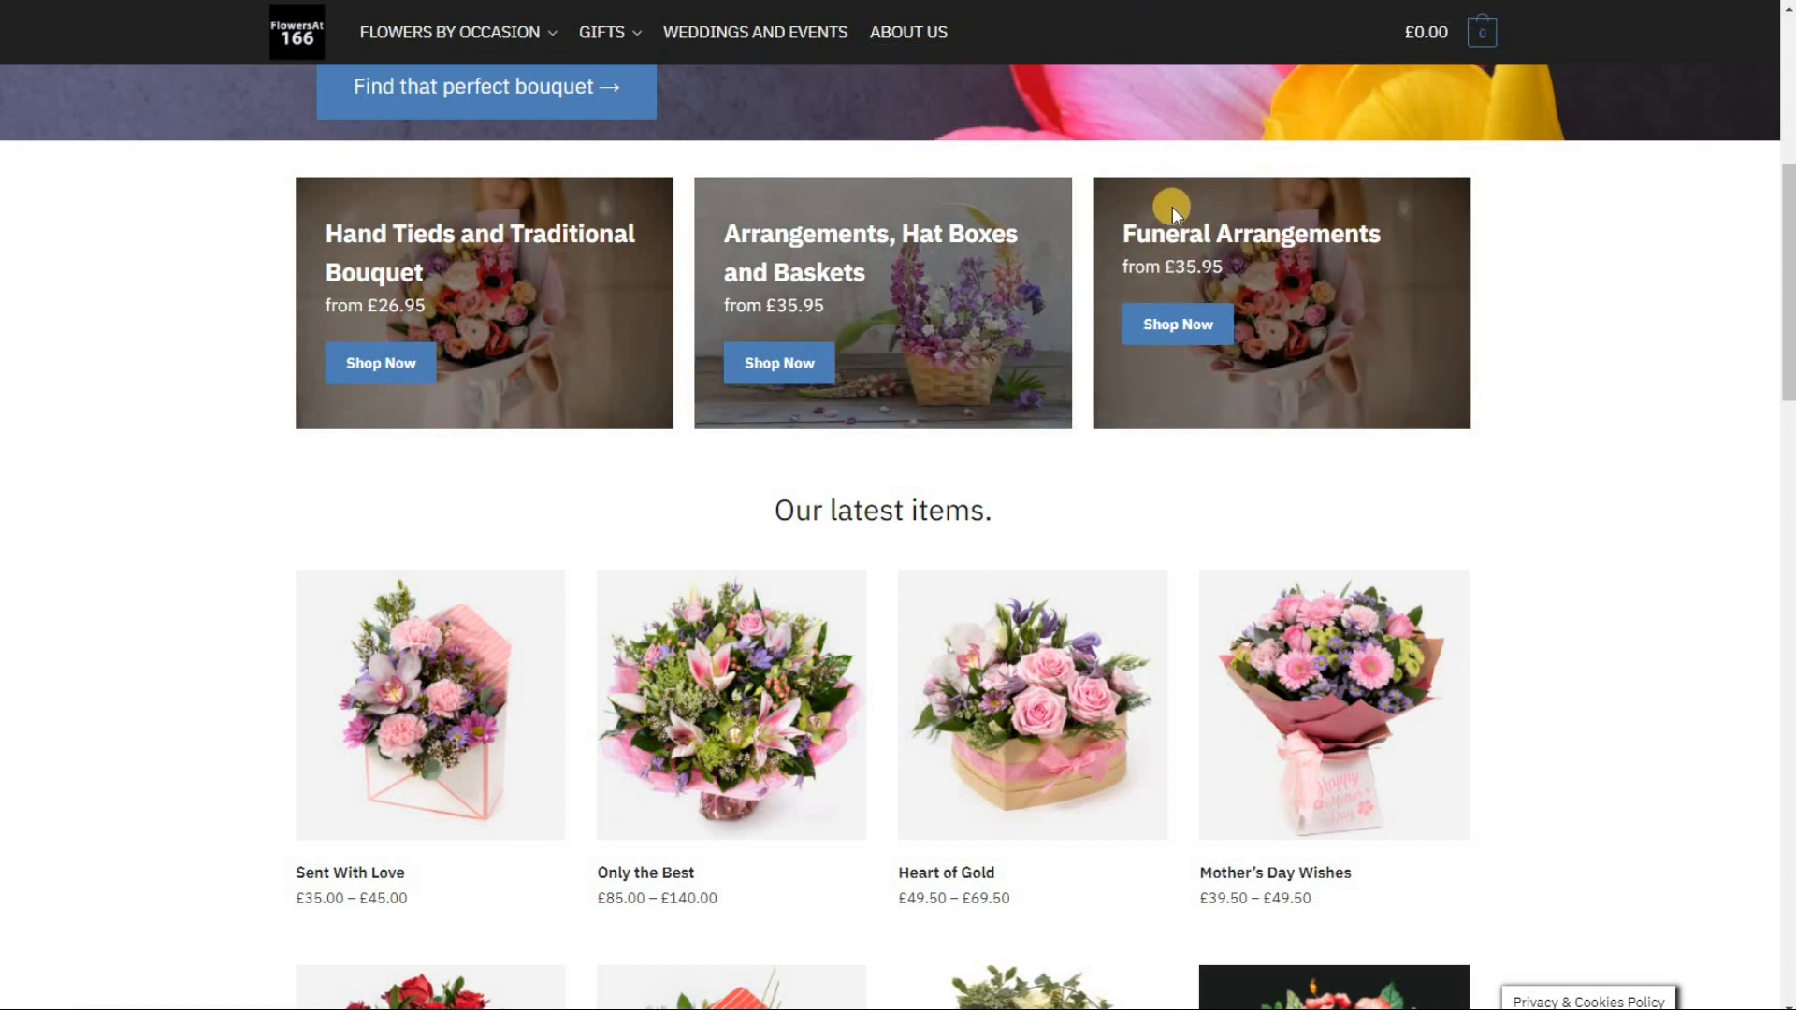
scroll(1171, 206, "up", 3)
scroll(1192, 229, "up", 3)
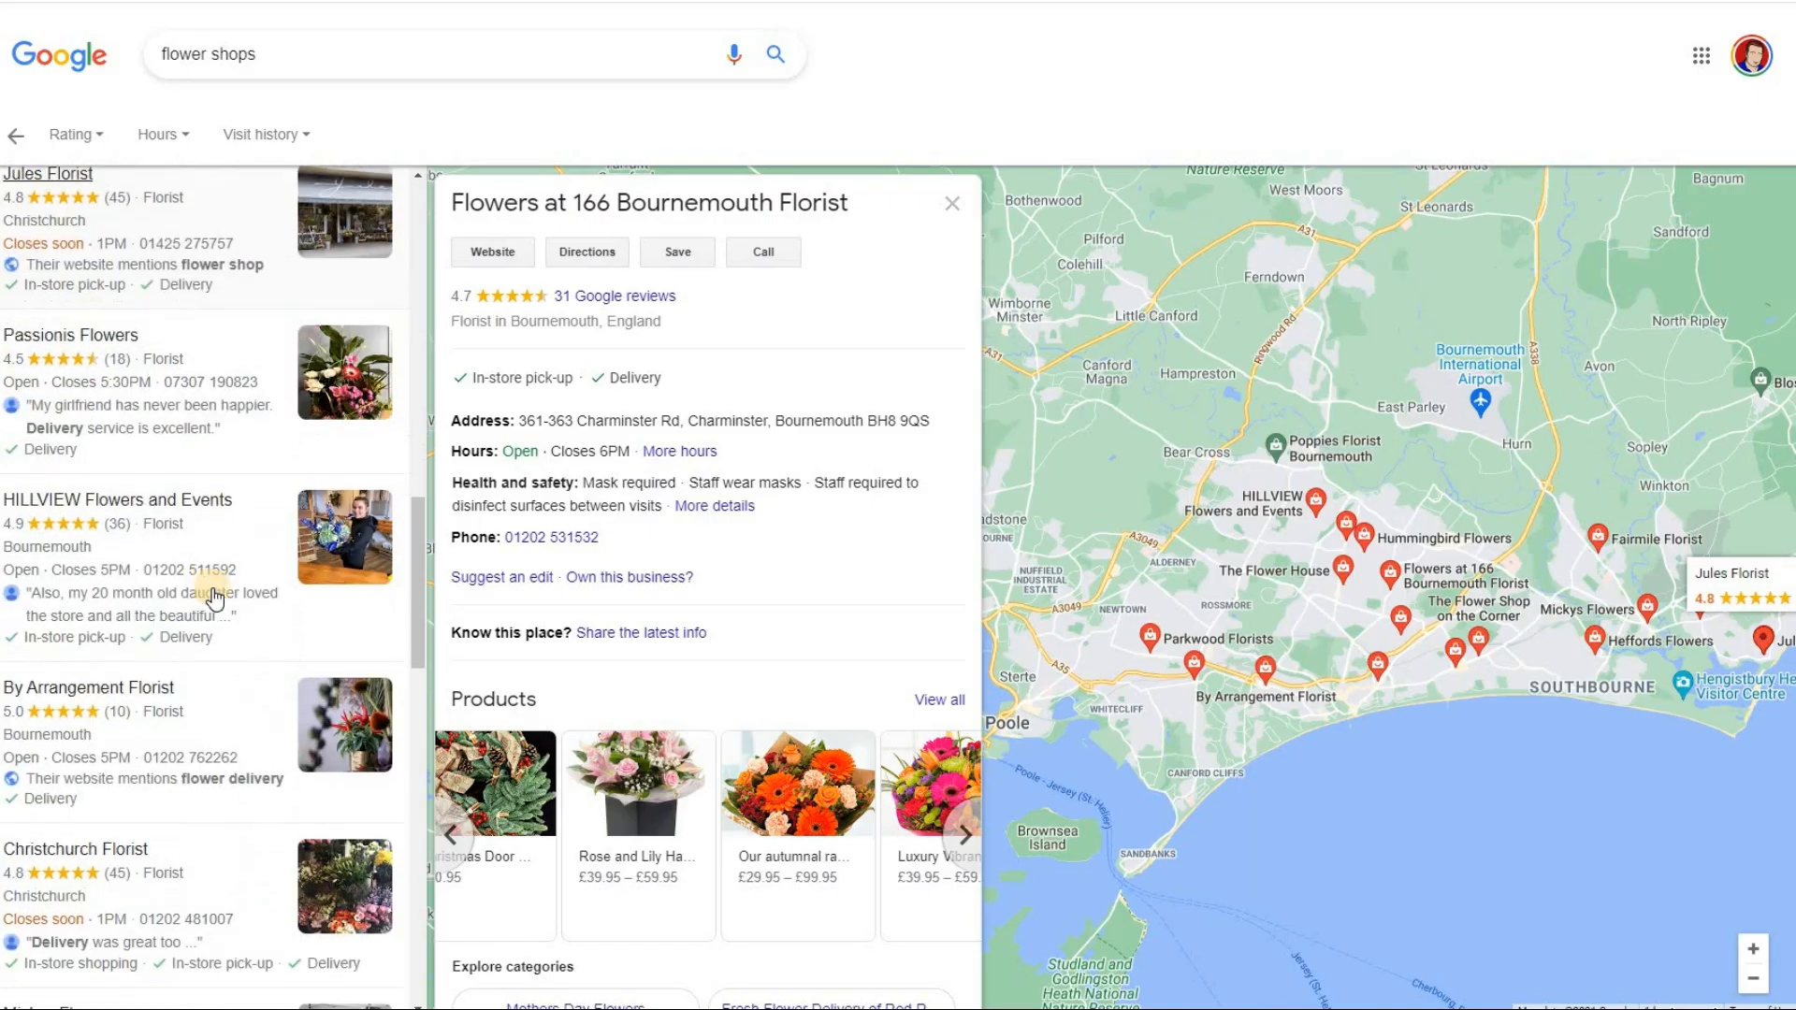
Find the Christchurch Florist listing among the flower shop results and view its products and categories
scroll(200, 580, "down", 3)
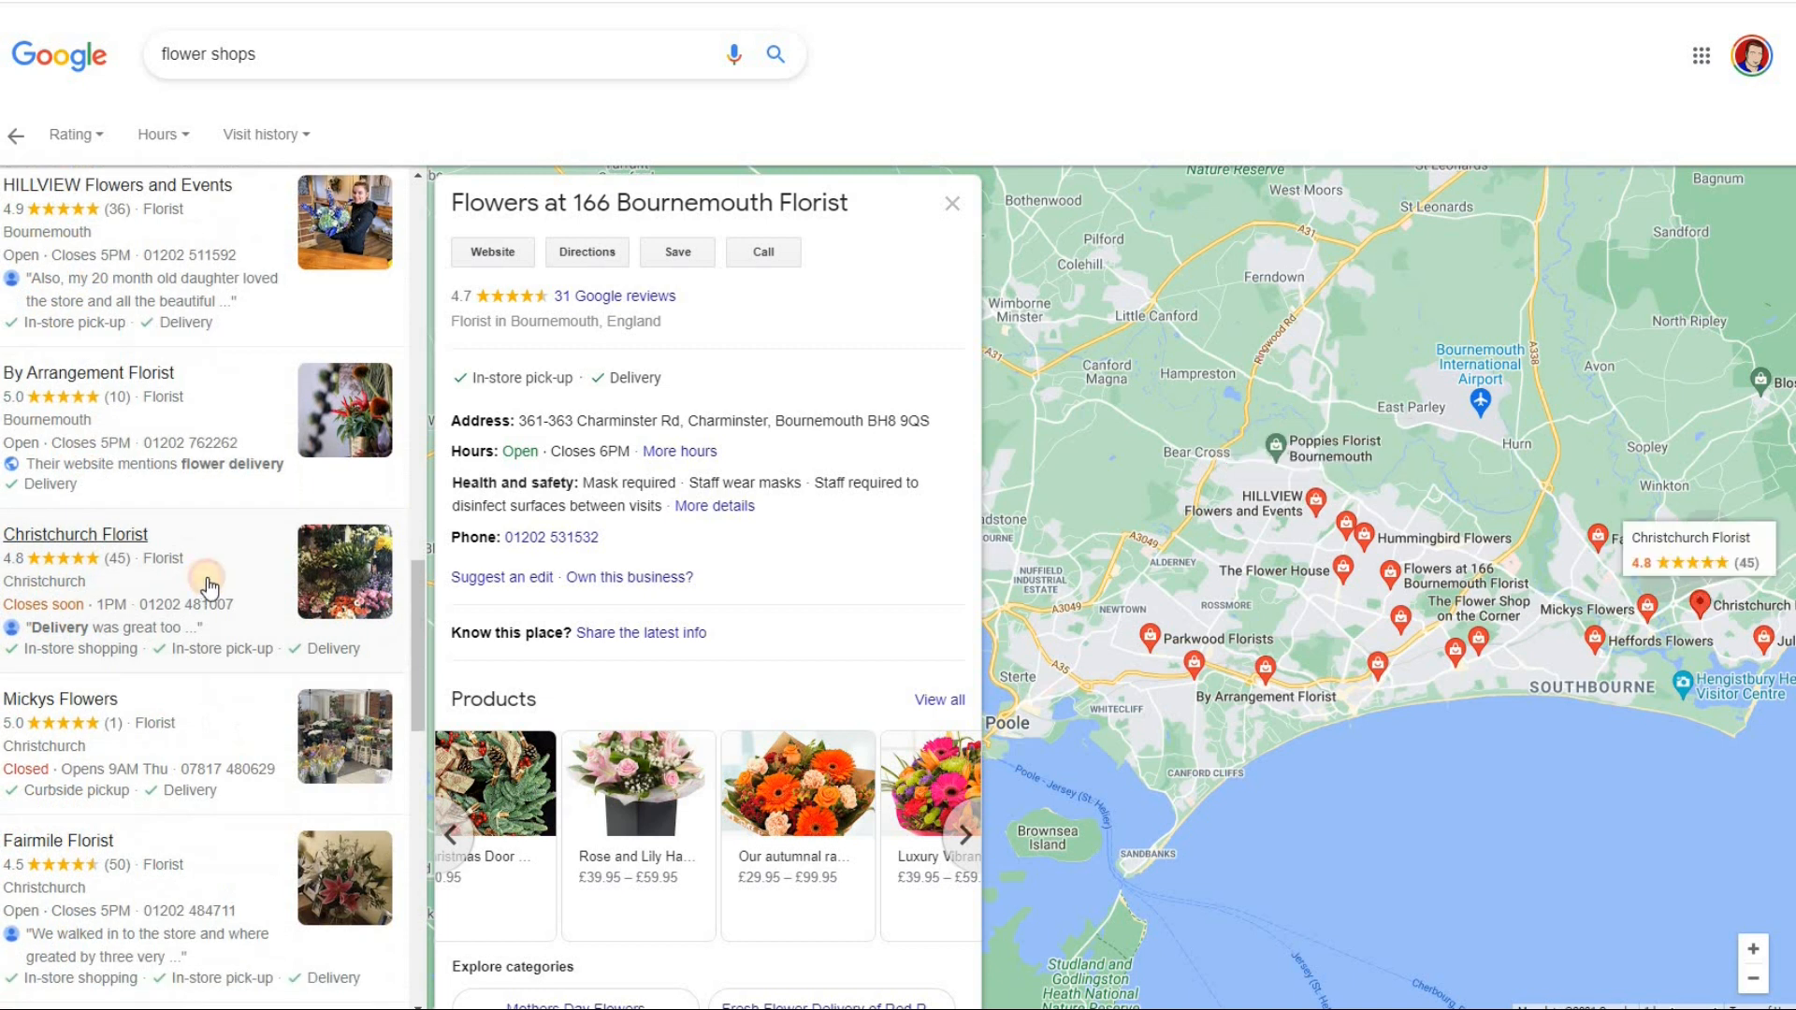
scroll(734, 421, "down", 3)
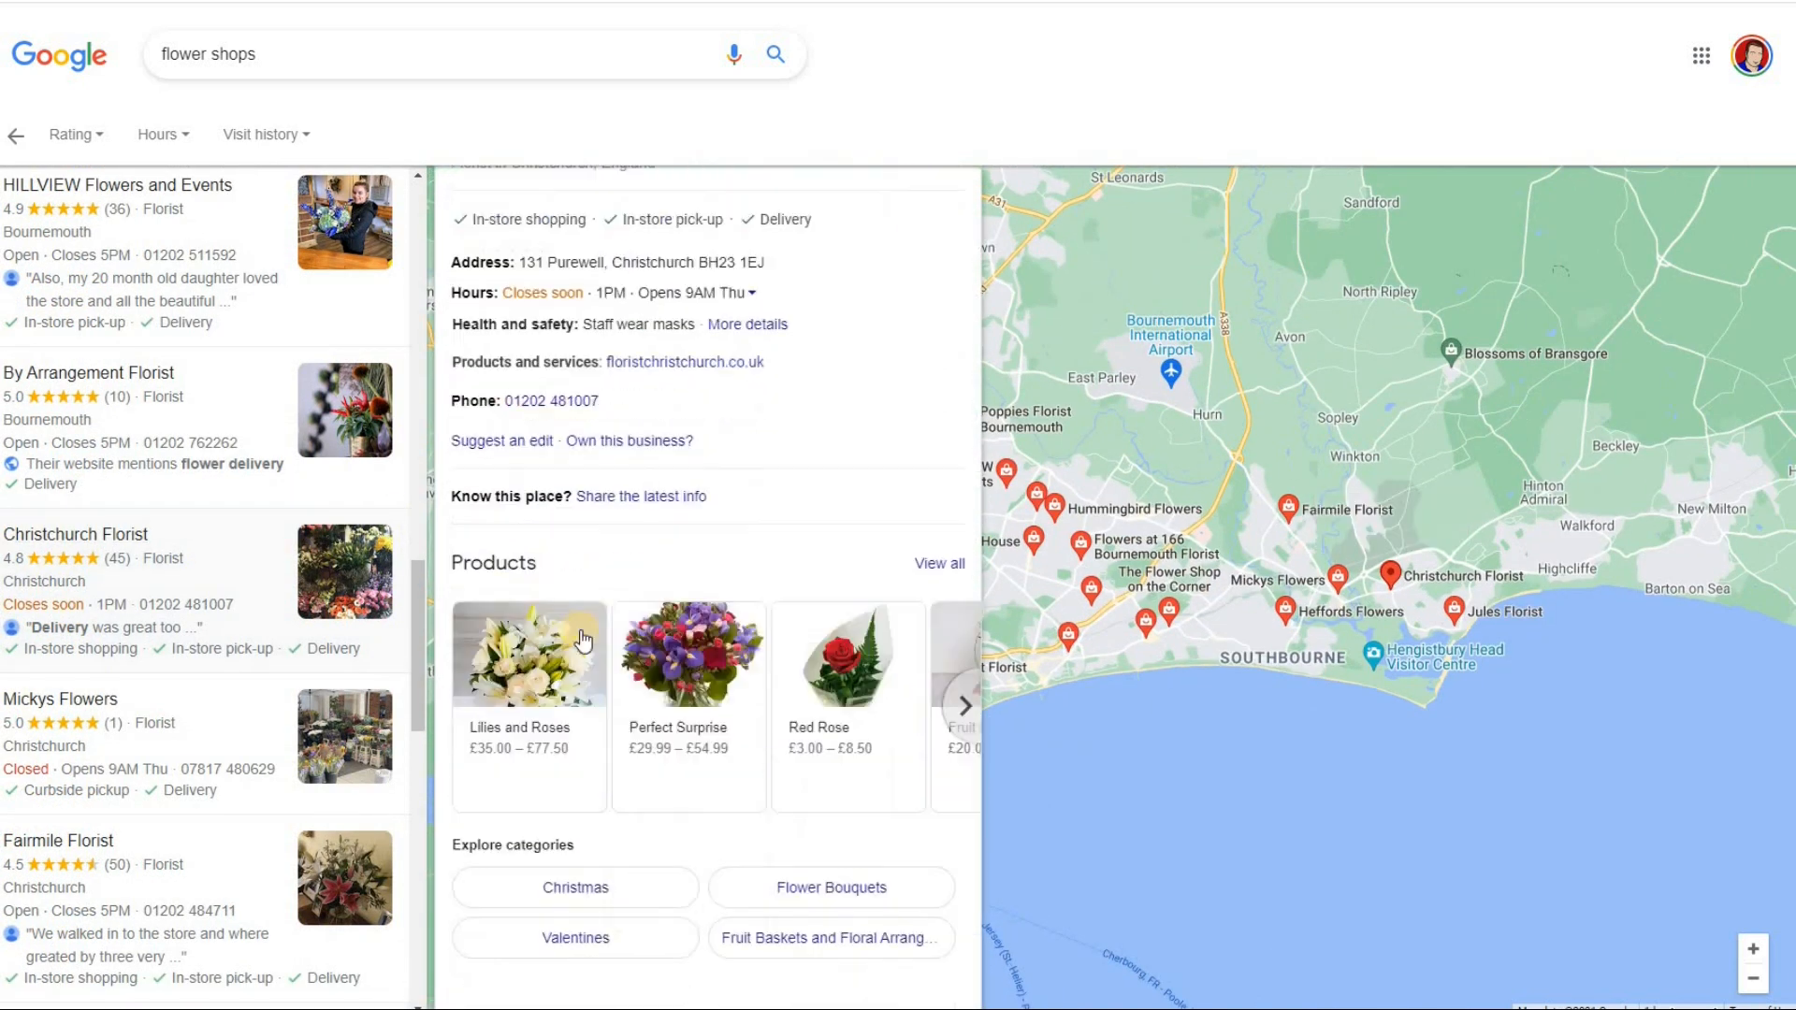
scroll(842, 674, "down", 3)
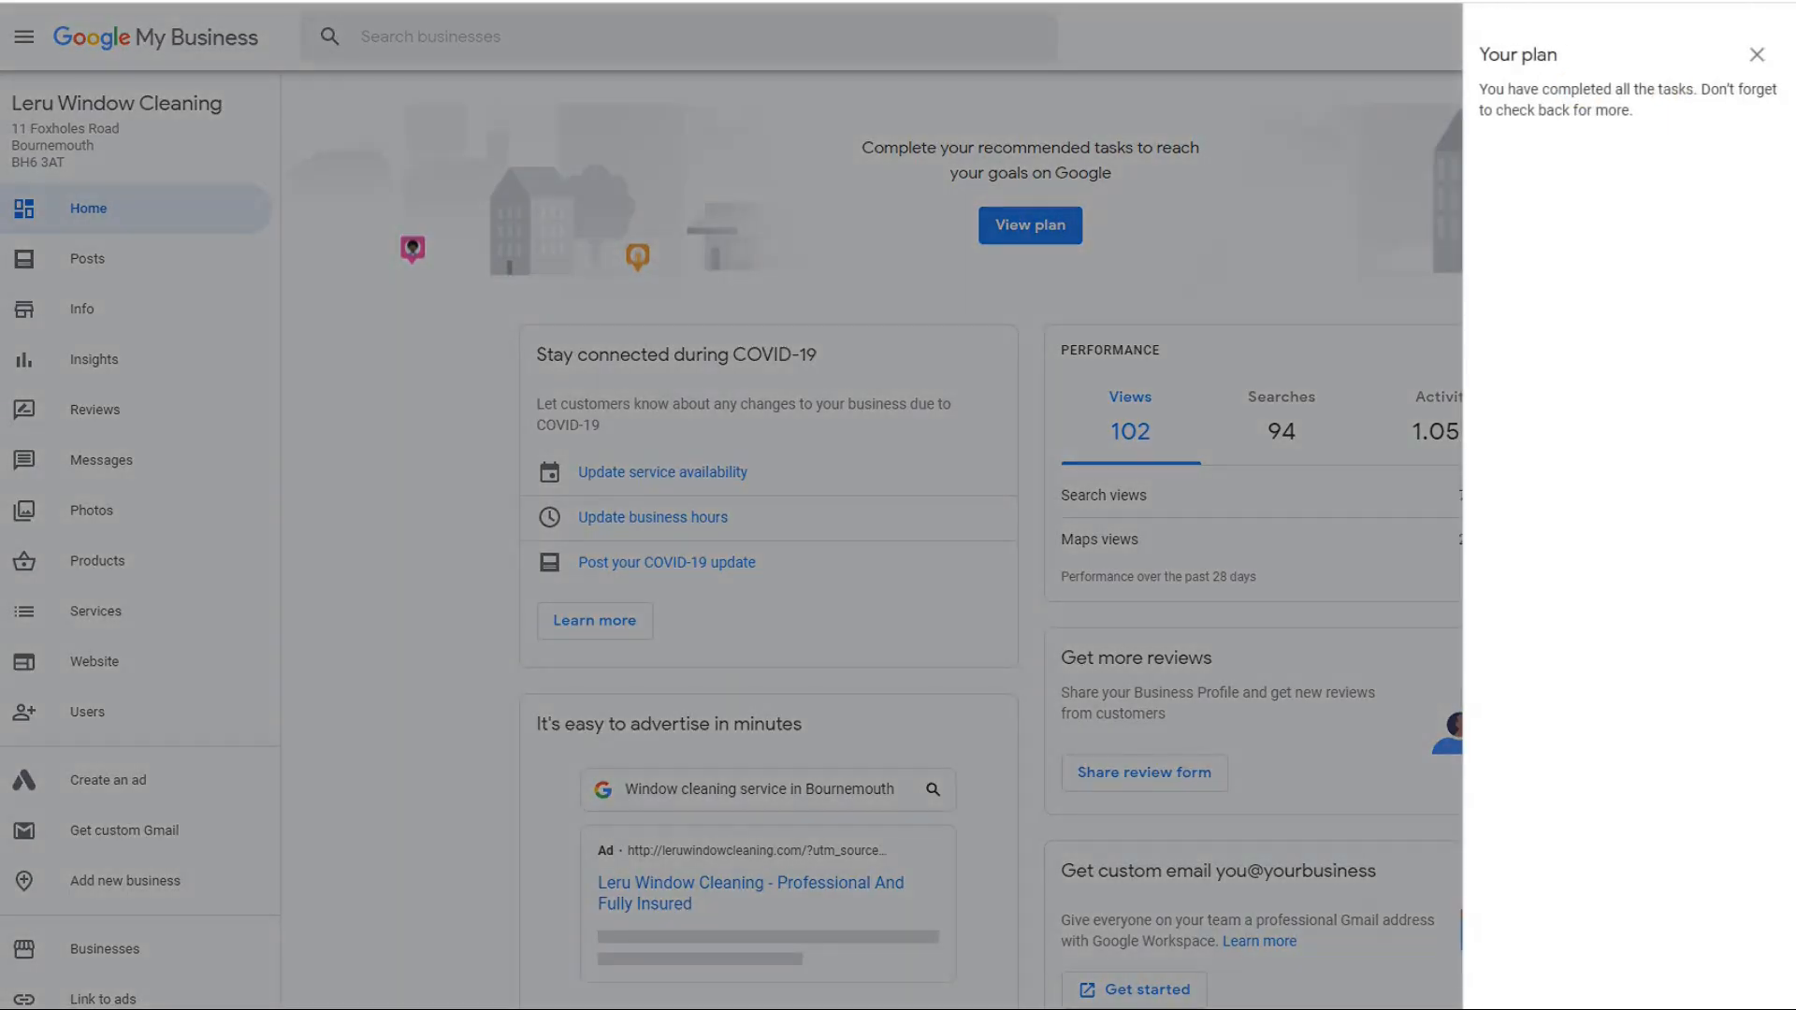
Switch to Google My Business for Leru Window Cleaning and dismiss the plan overview
left_click(1759, 55)
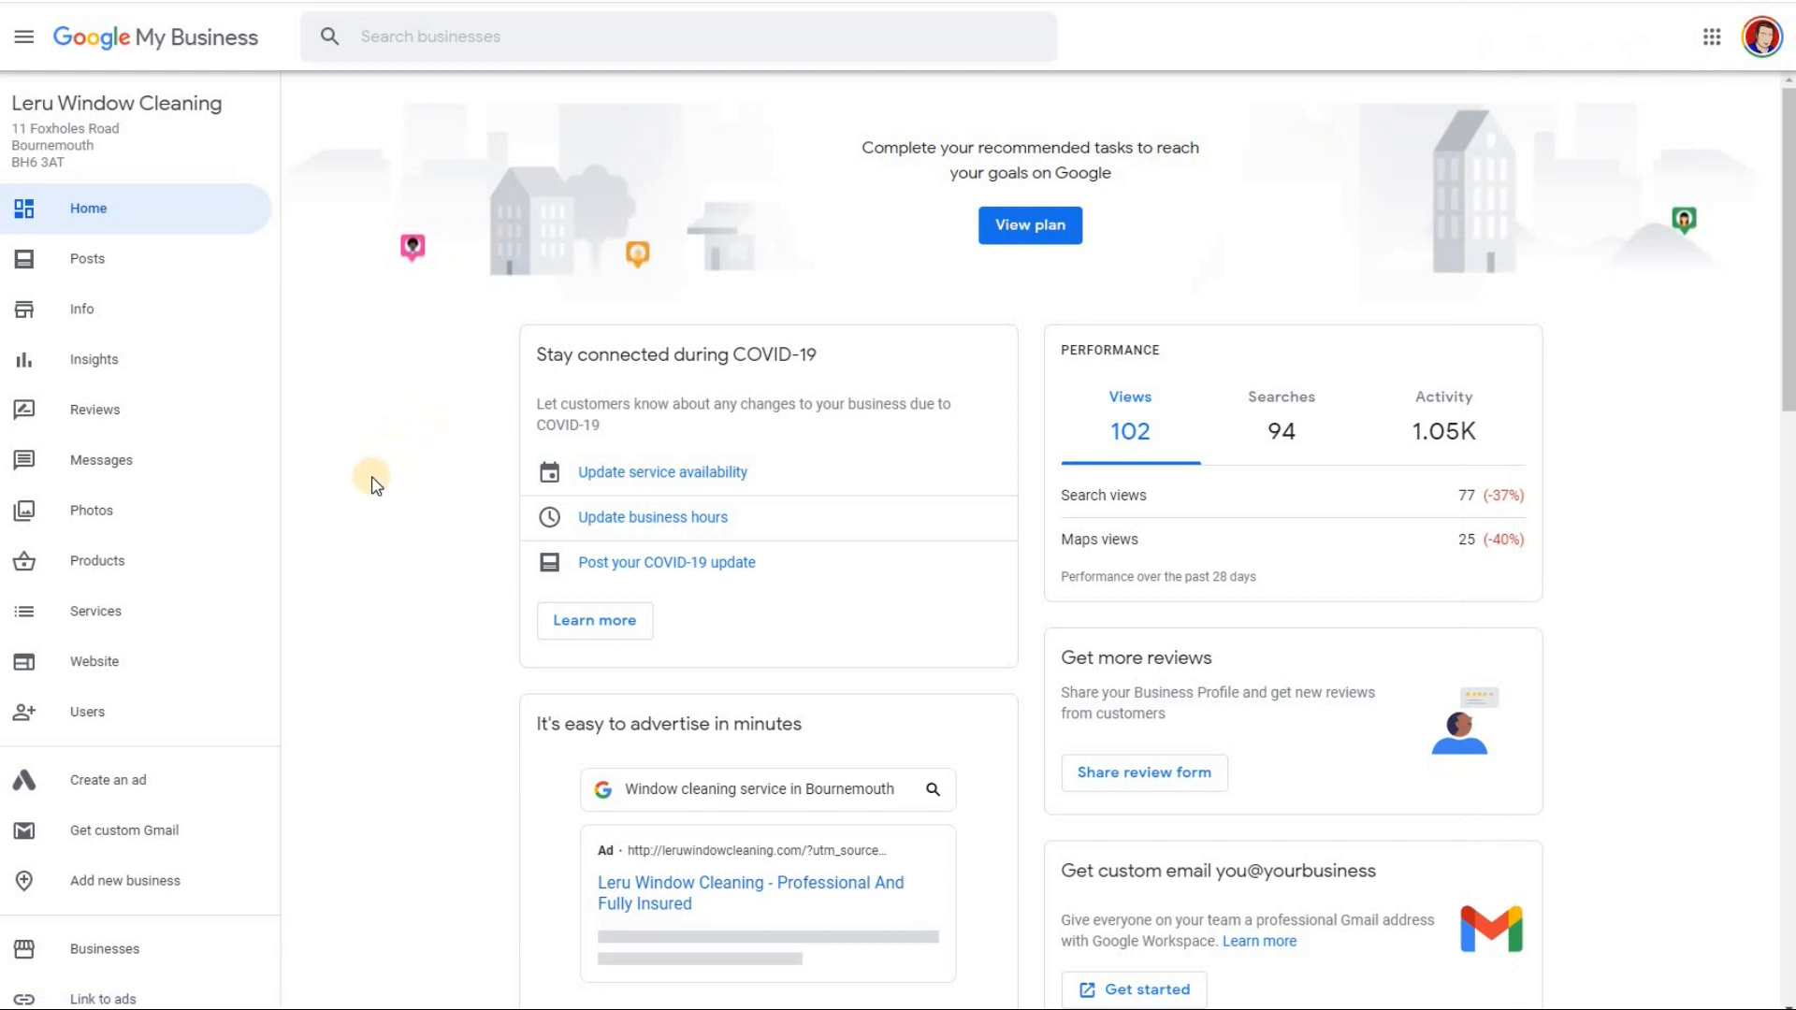
left_click(91, 261)
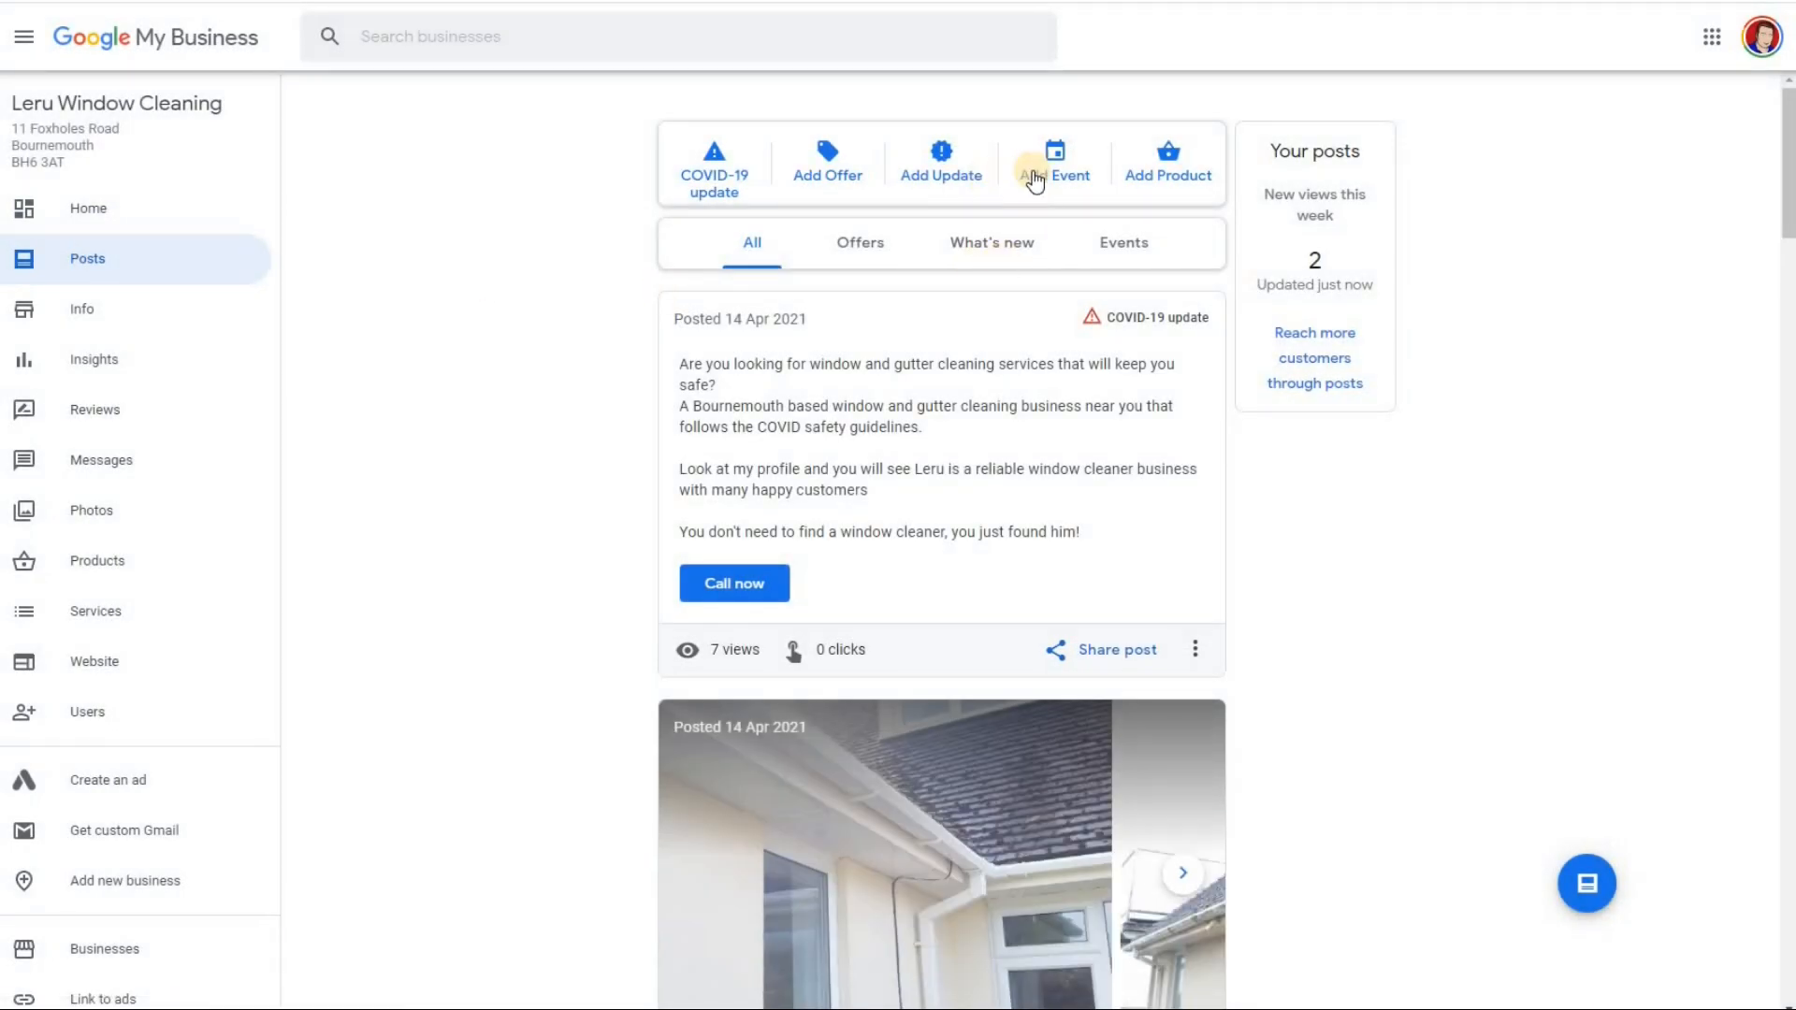
left_click(1166, 164)
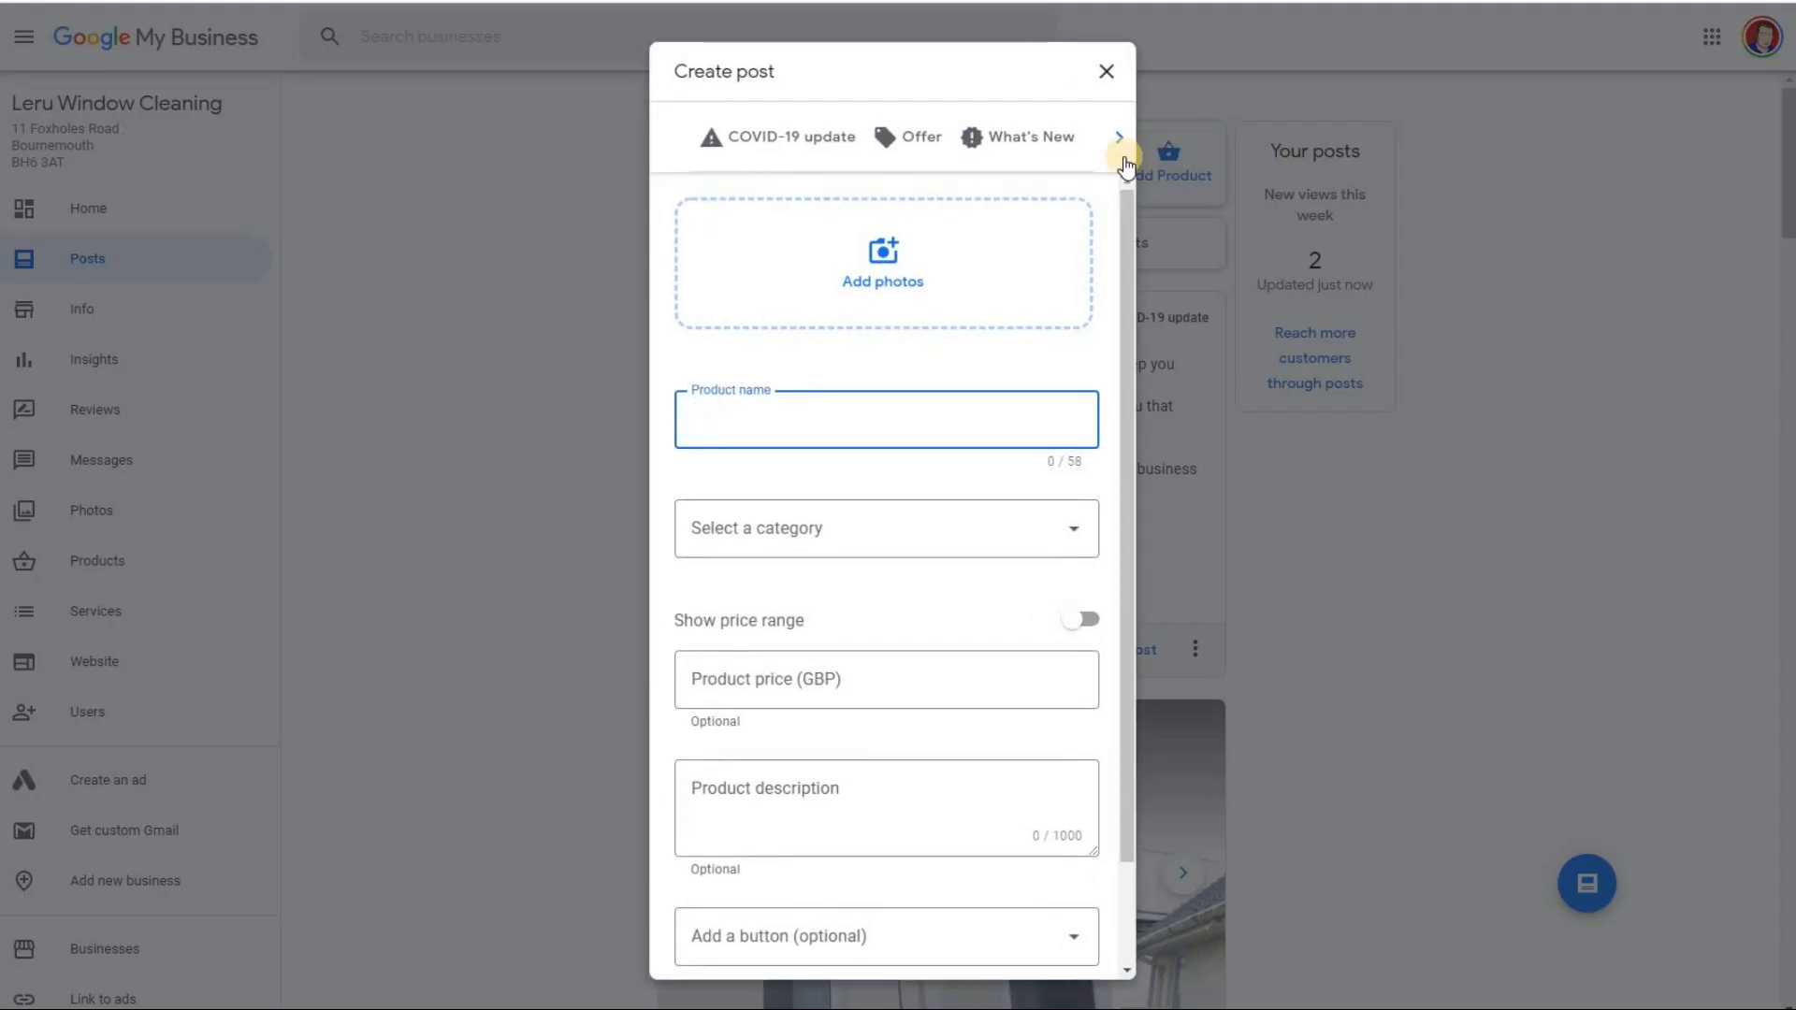
left_click(370, 321)
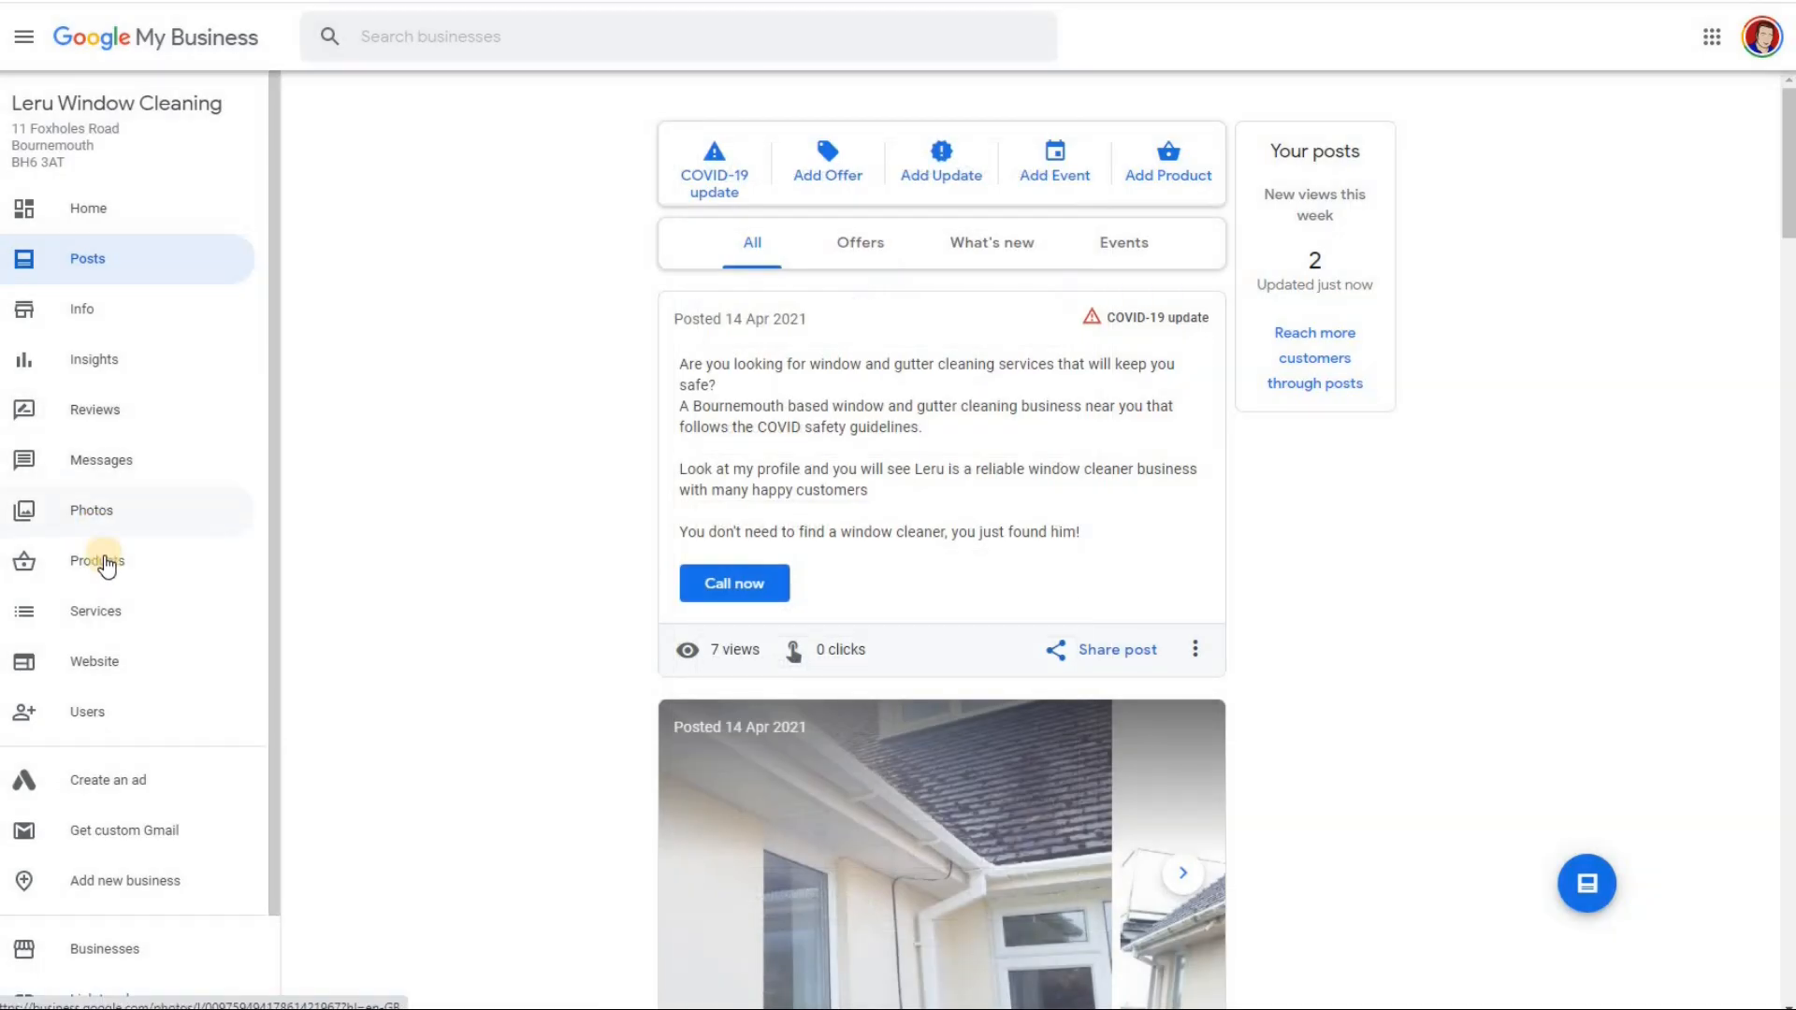
Go to the business's products section and start adding its first product
left_click(105, 562)
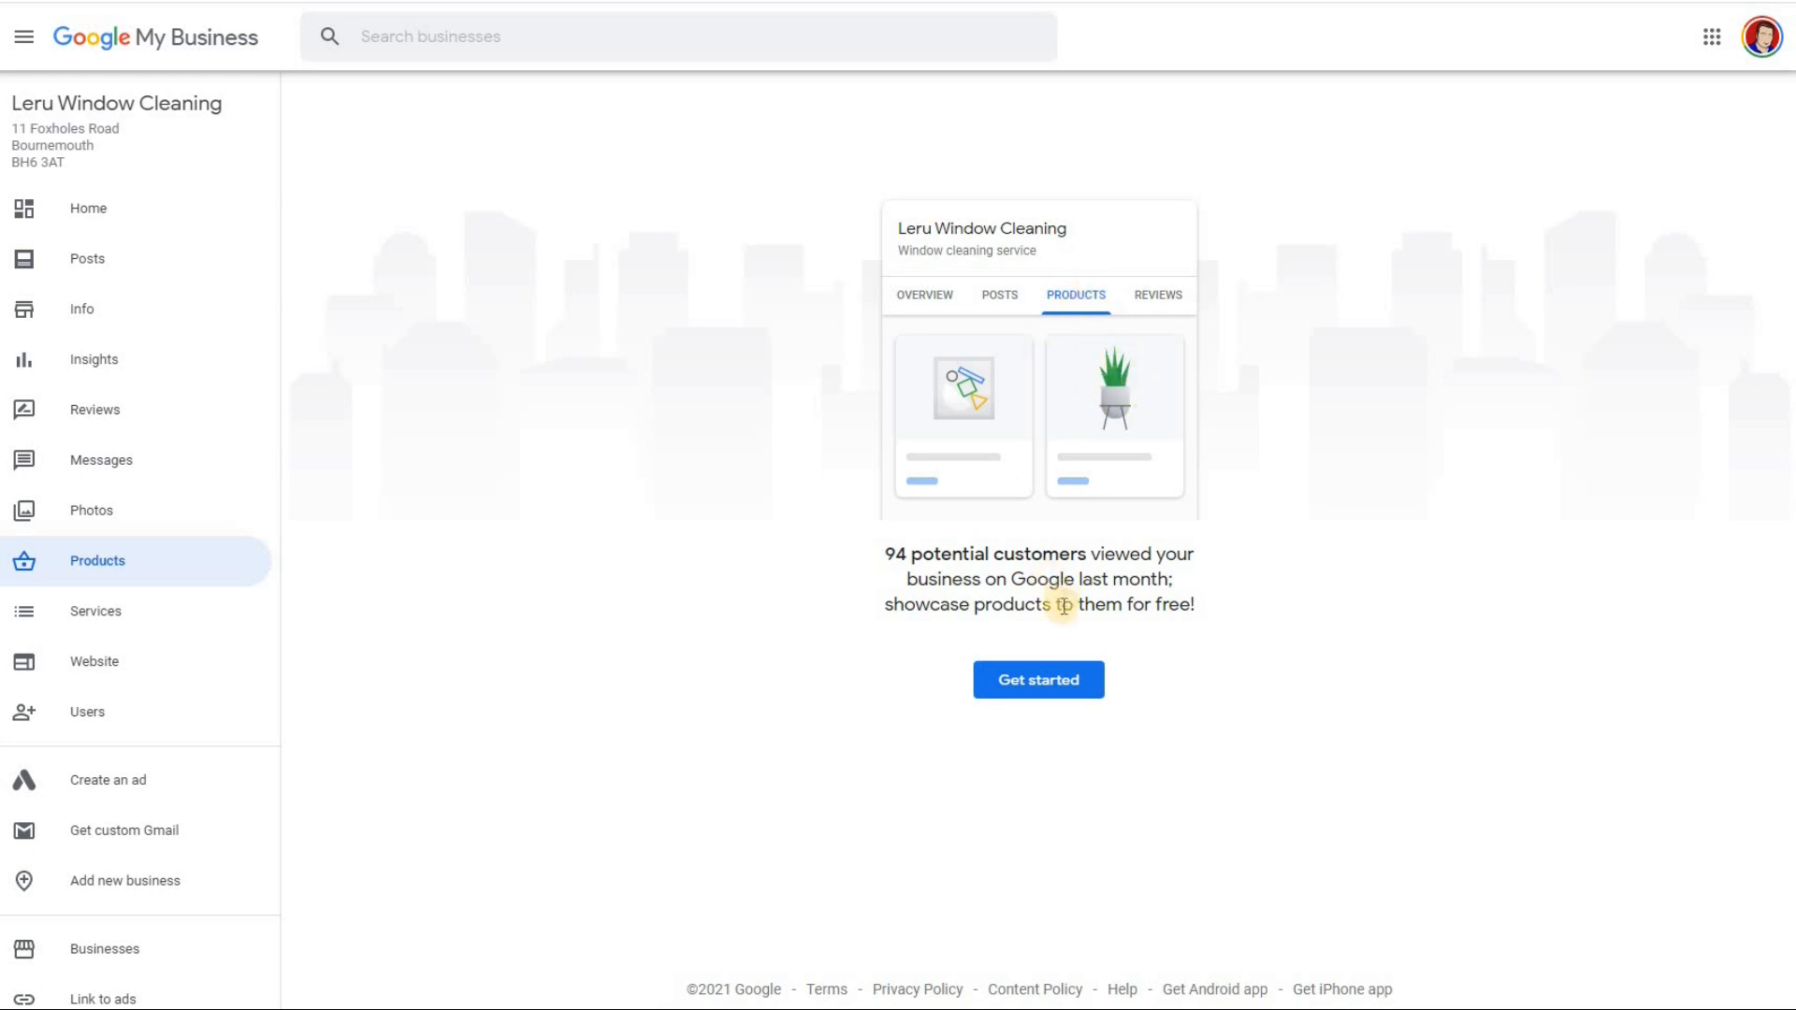
left_click(1050, 683)
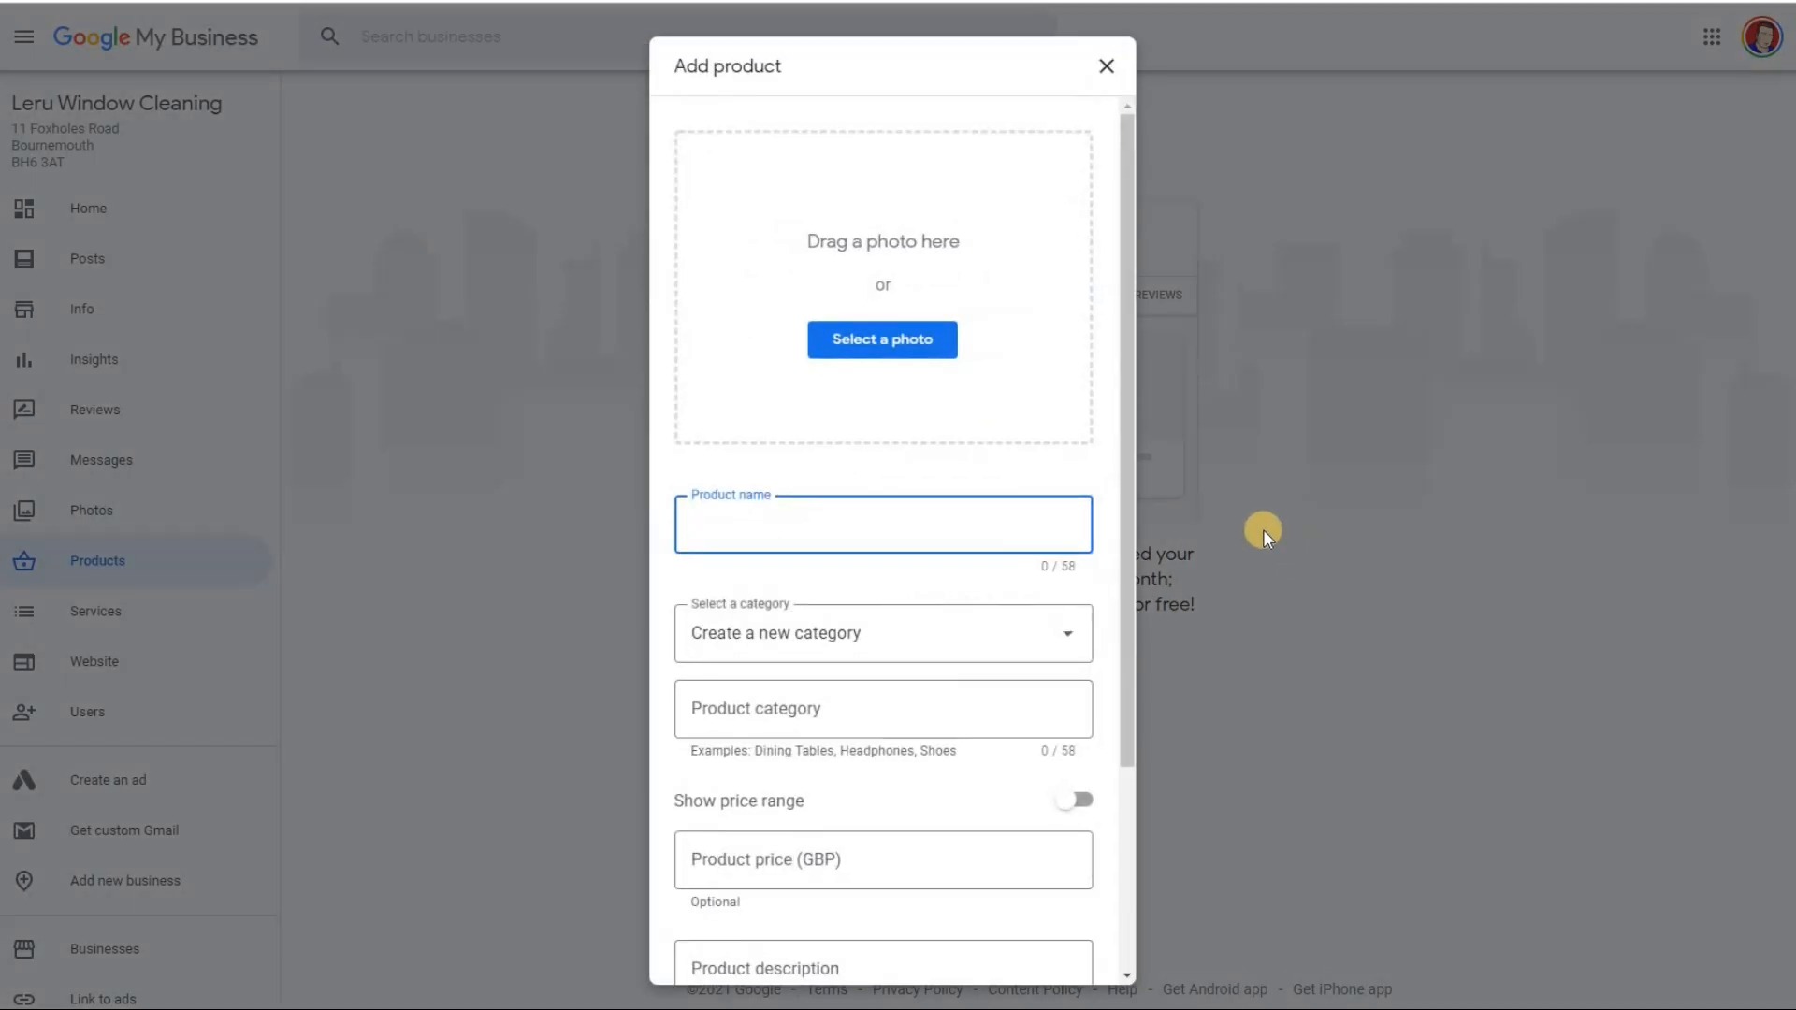
left_click(881, 337)
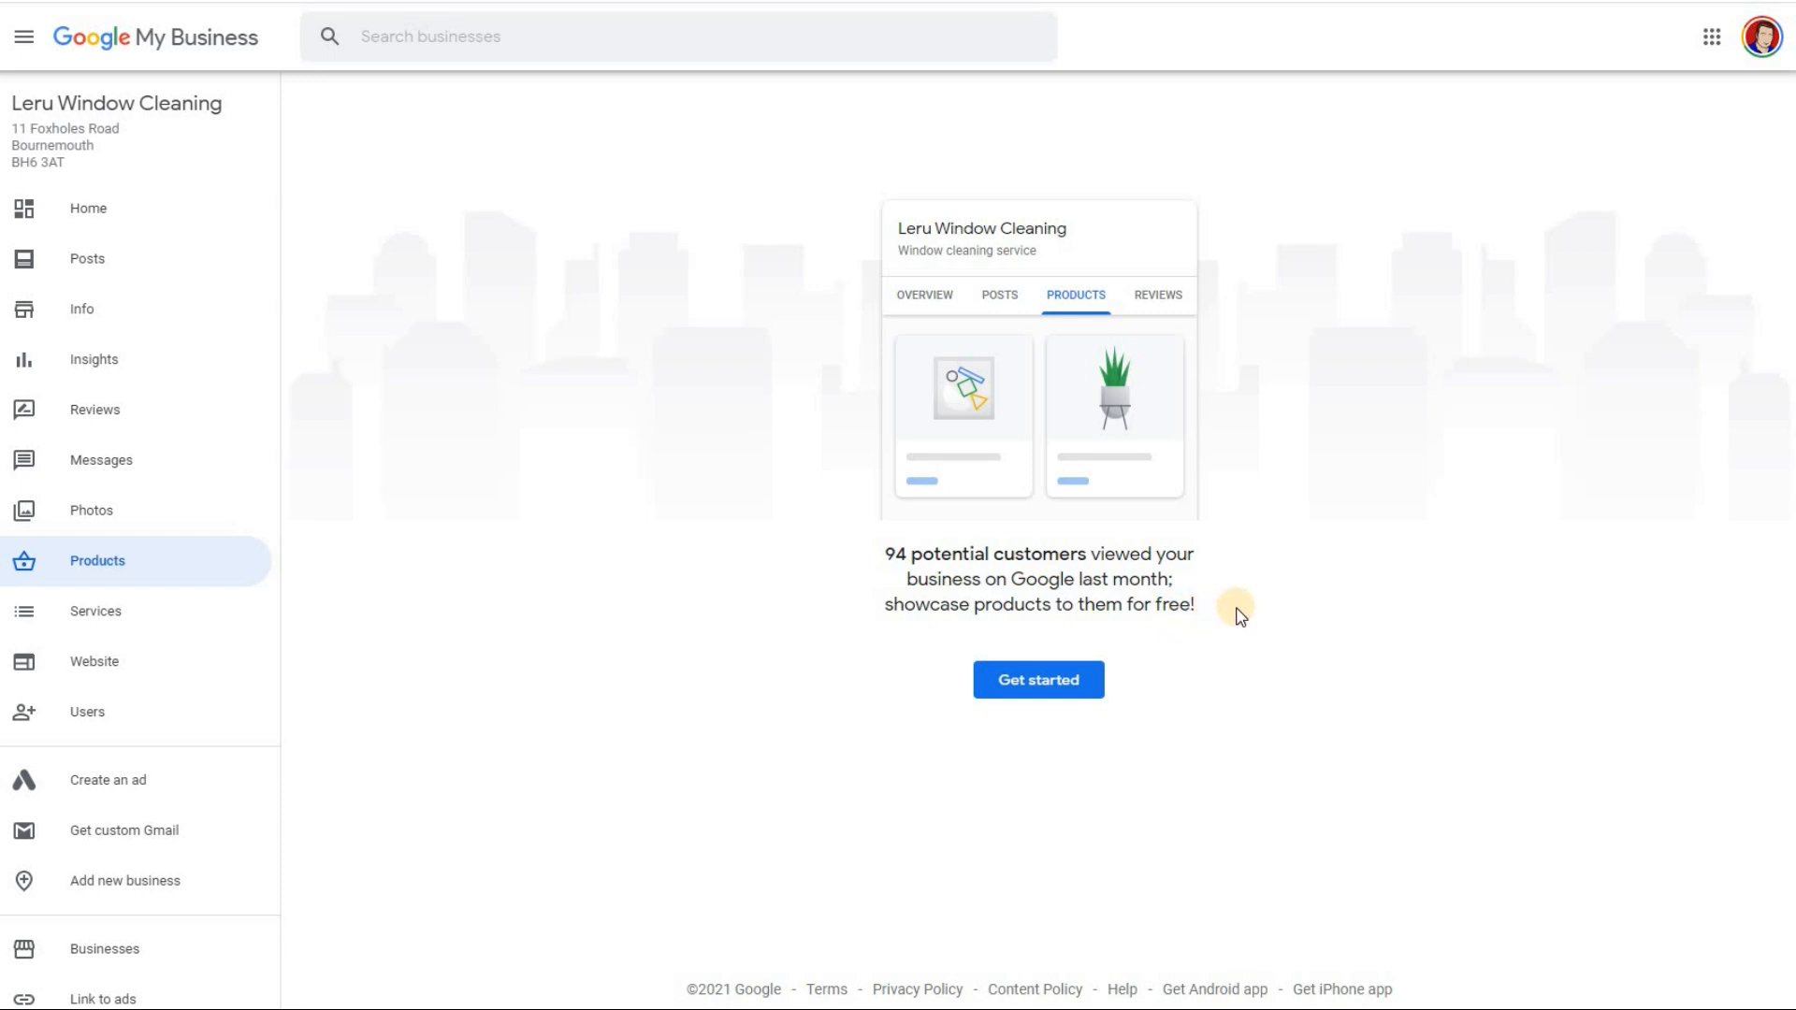
left_click(1030, 680)
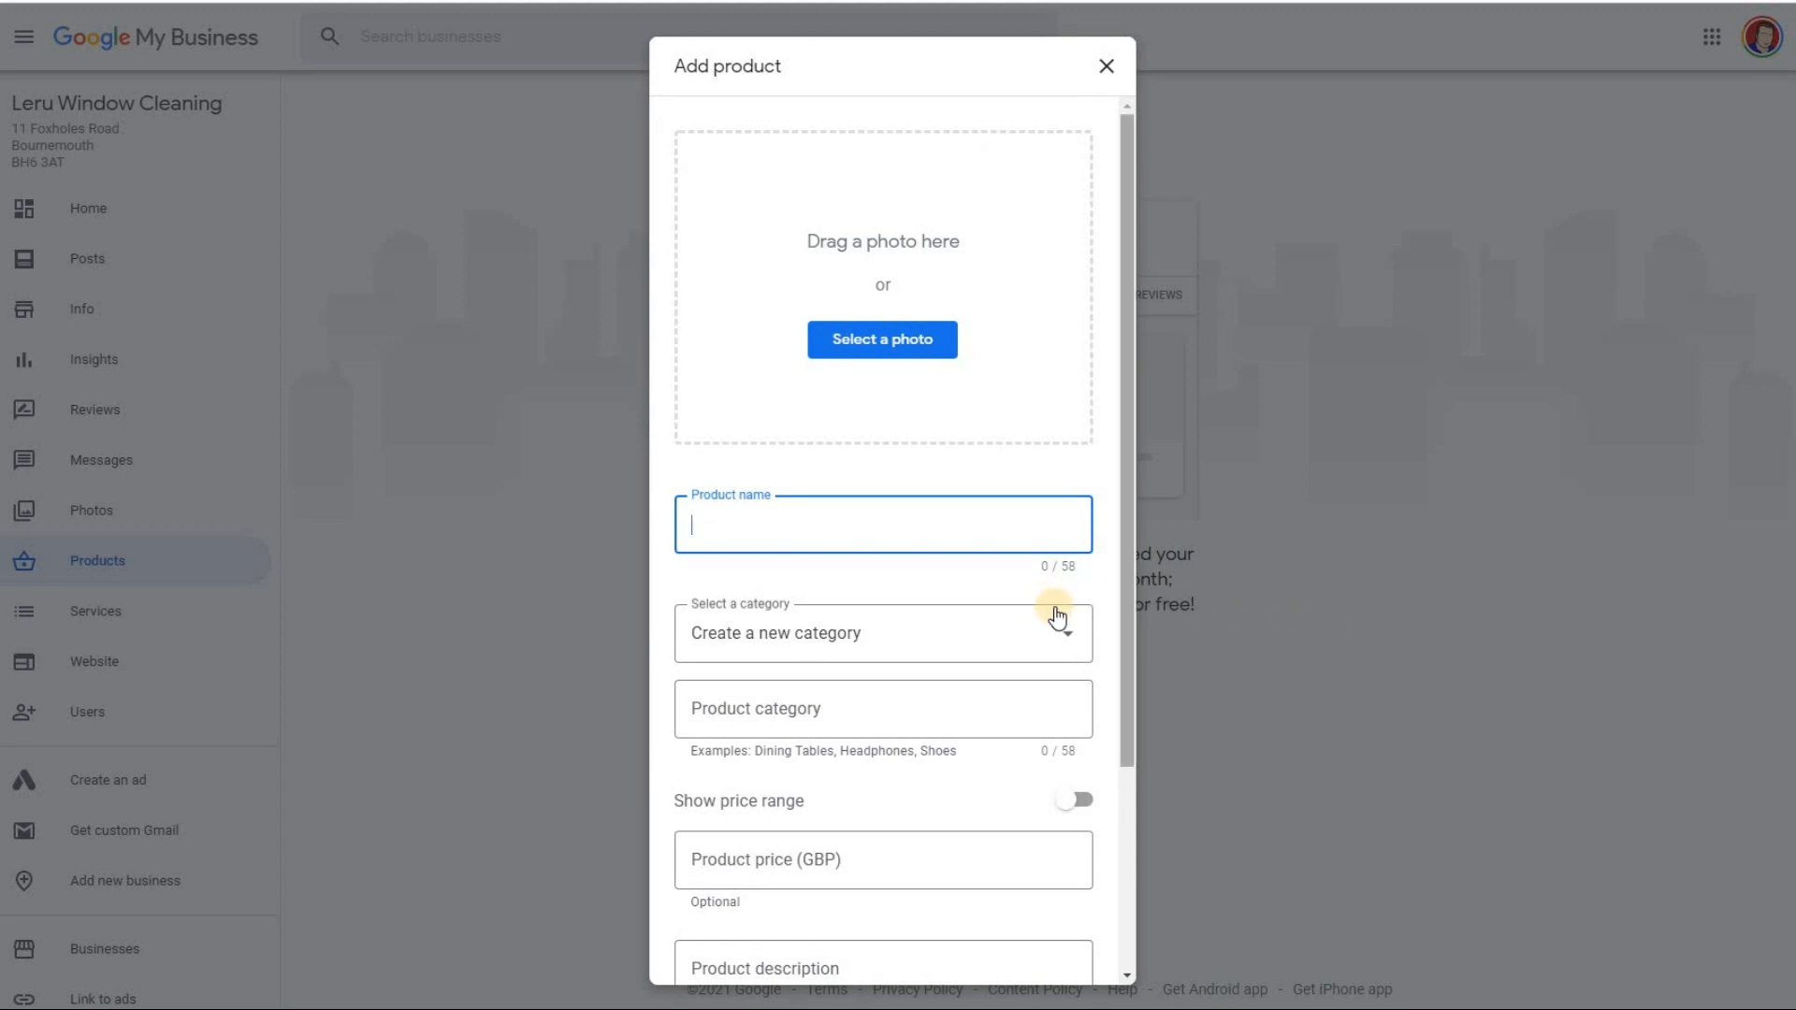
Create a new product category called Commercial and name the product Commercial UPVC clean
left_click(1055, 640)
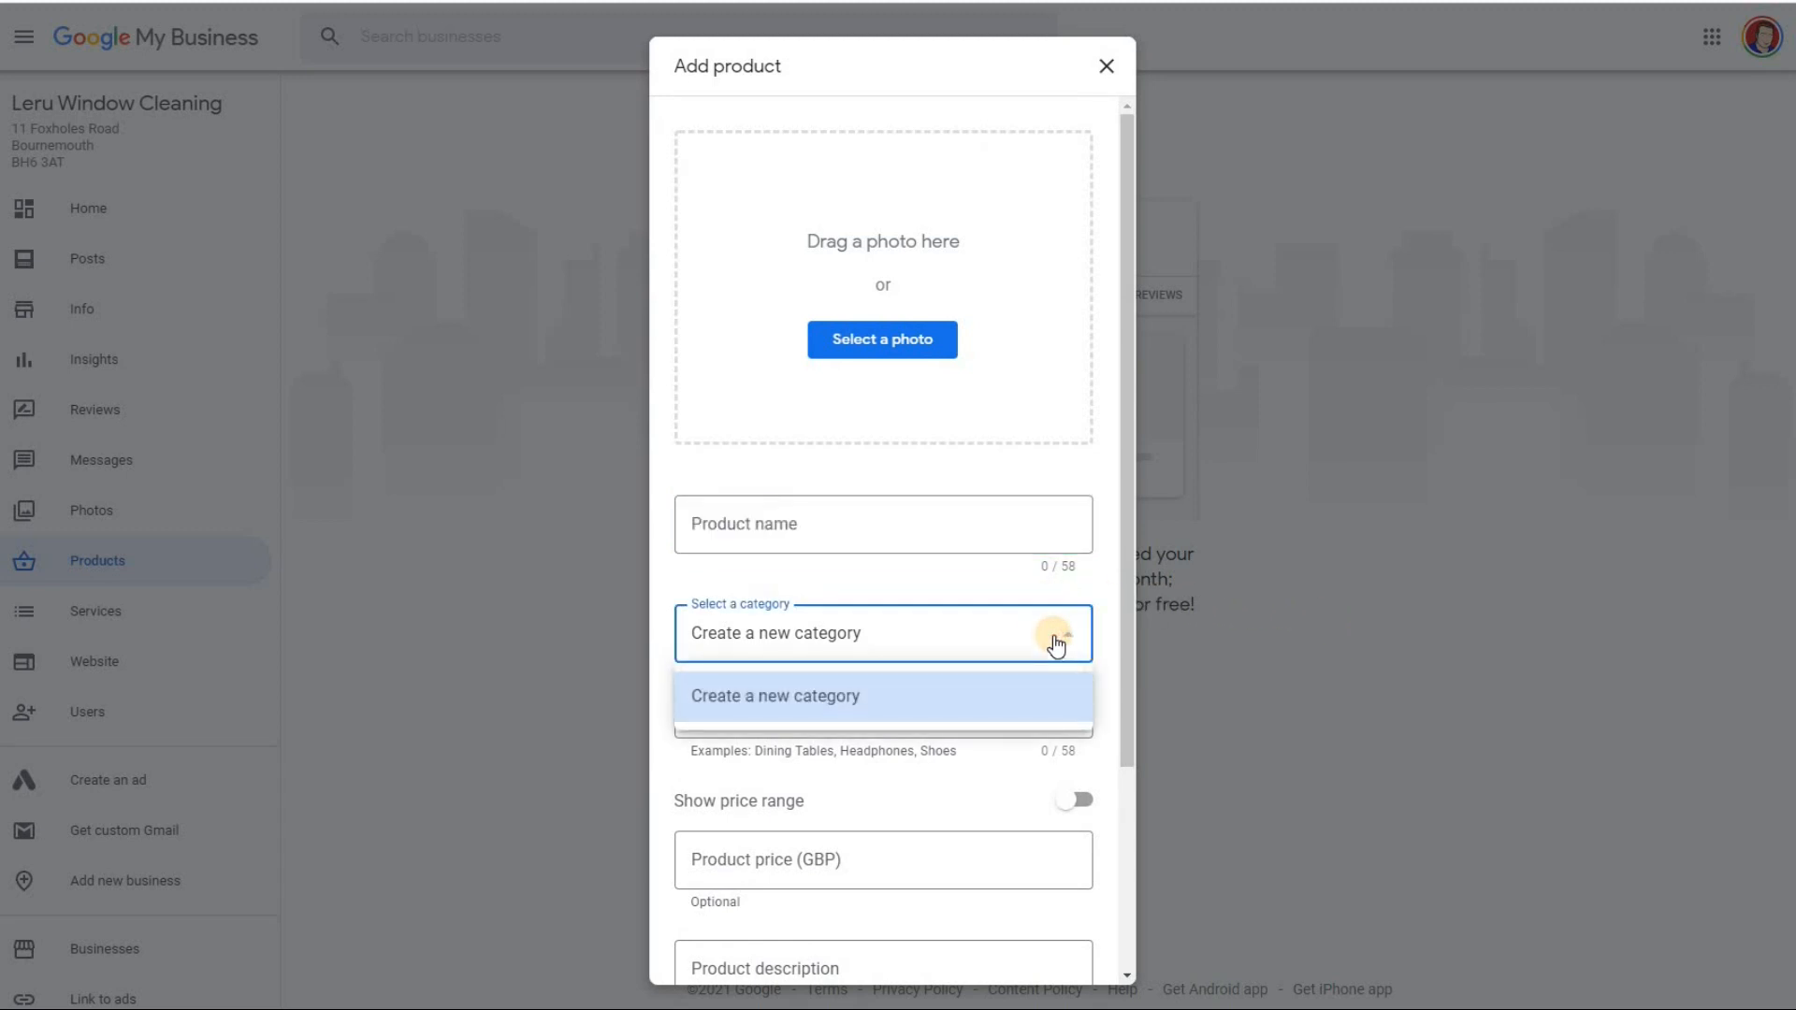
left_click(873, 683)
left_click(839, 710)
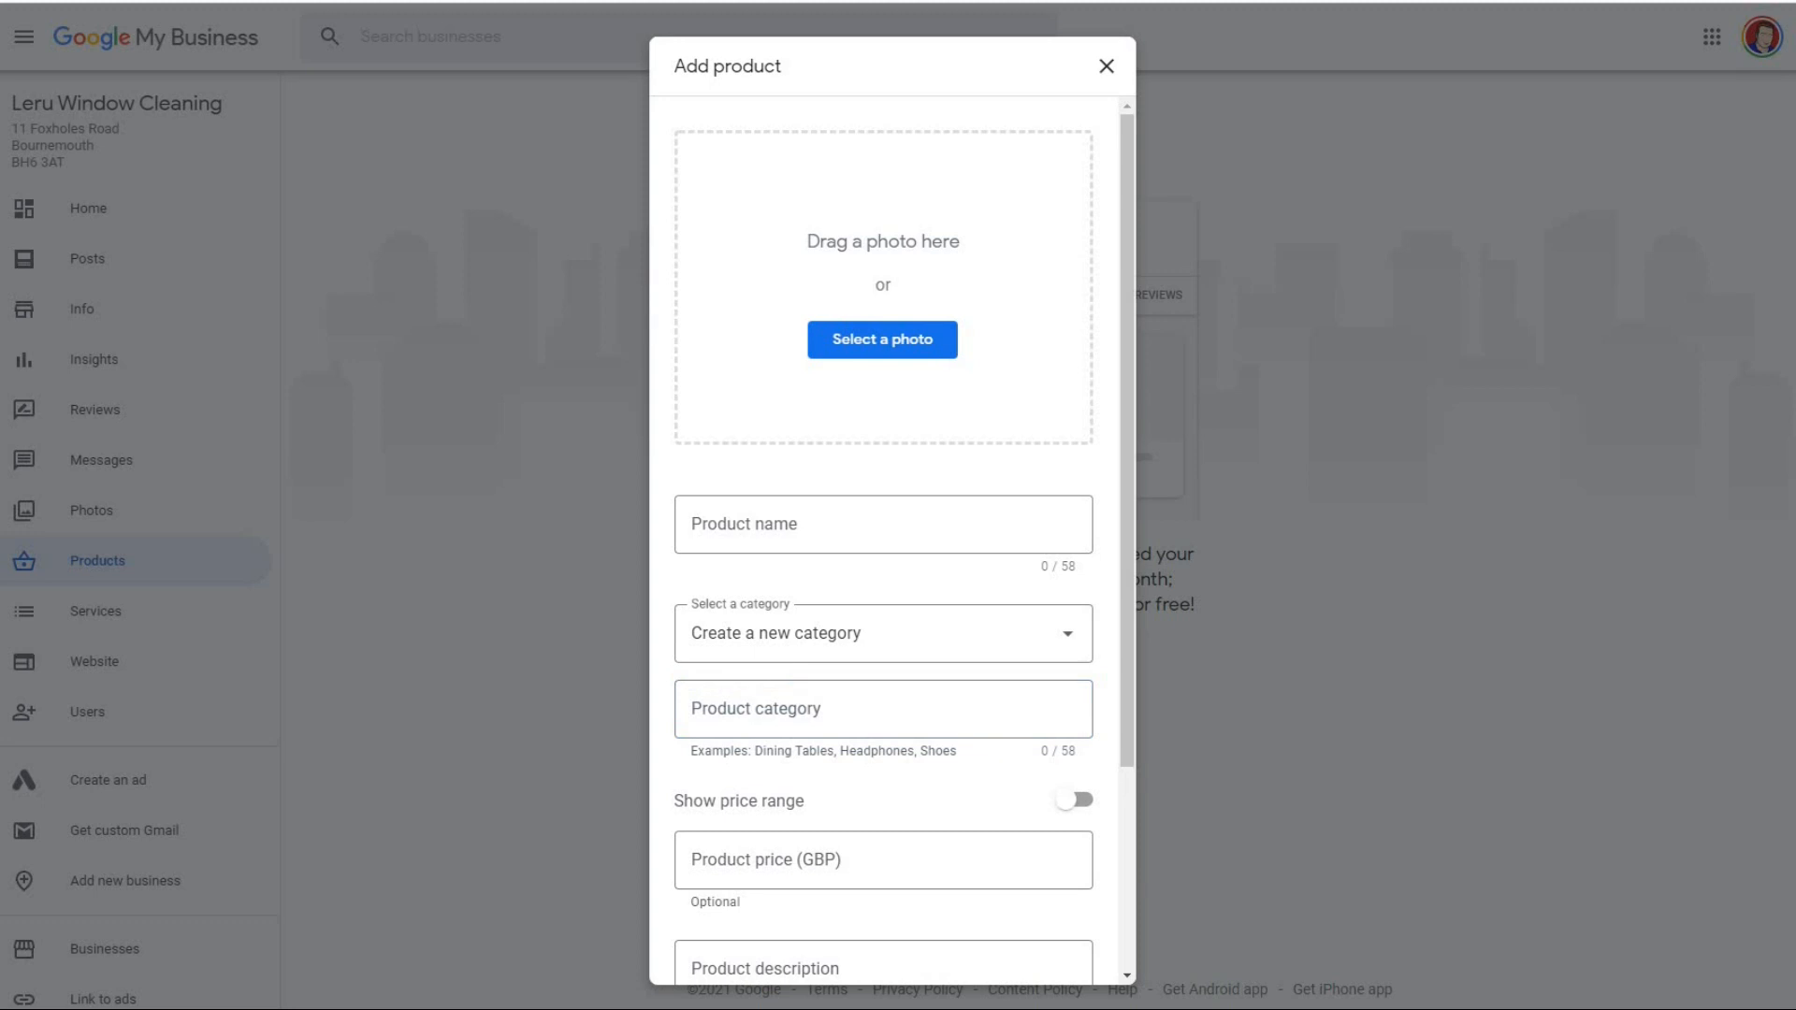
left_click(811, 708)
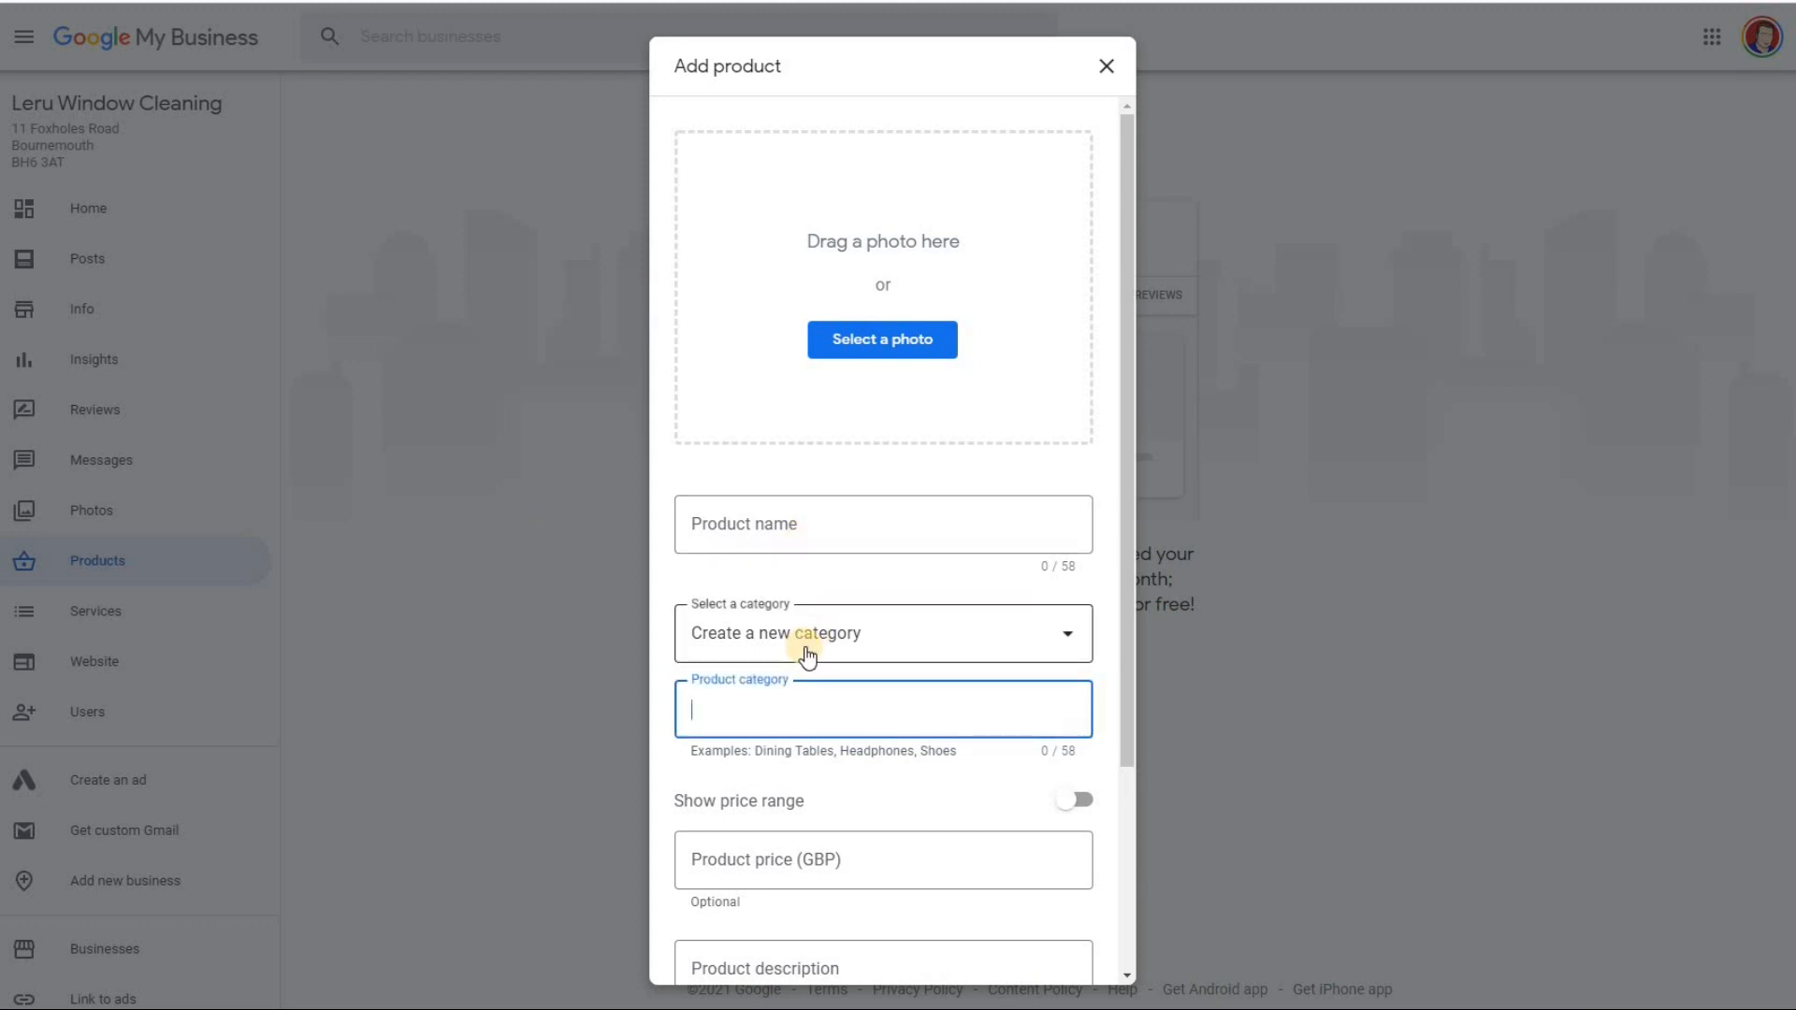
type("Commercial")
left_click(838, 508)
type("Commercial")
type("UPVC clean")
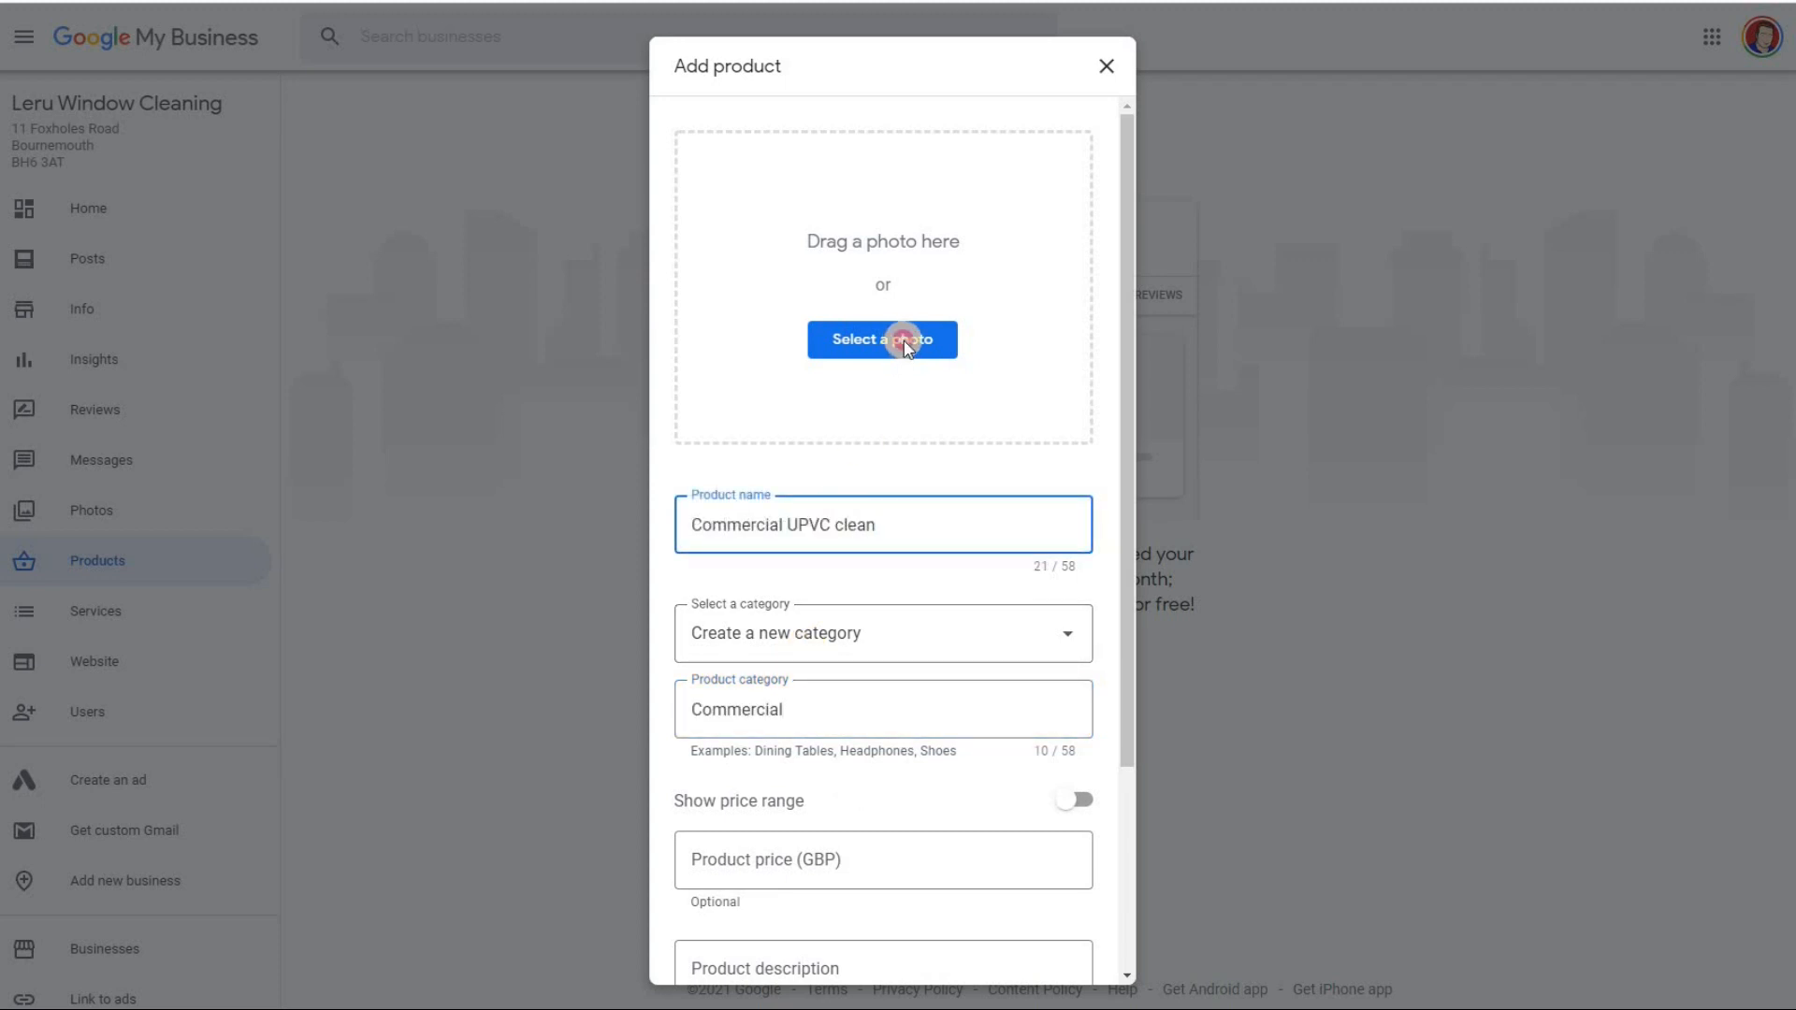
Upload WhatsApp Image 2021-04-03 at 21.35.54 (5).jpeg as the product's photo
left_click(904, 343)
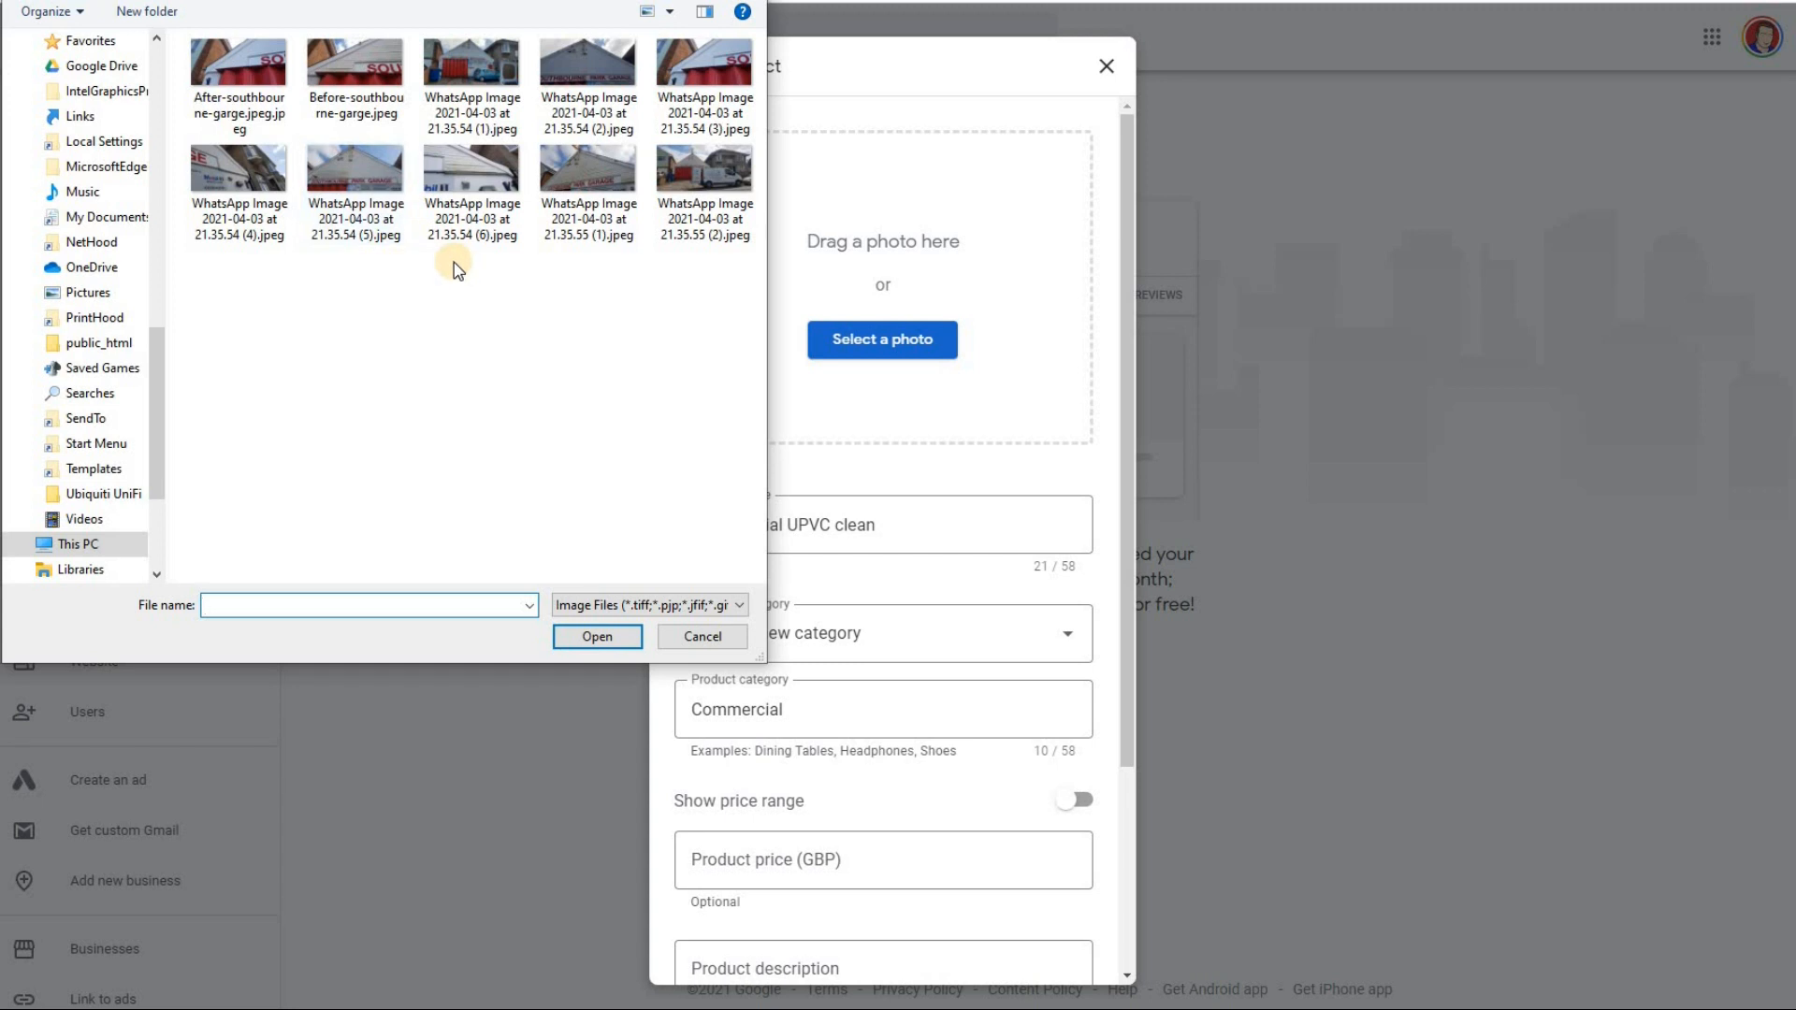
left_click(374, 176)
left_click(597, 636)
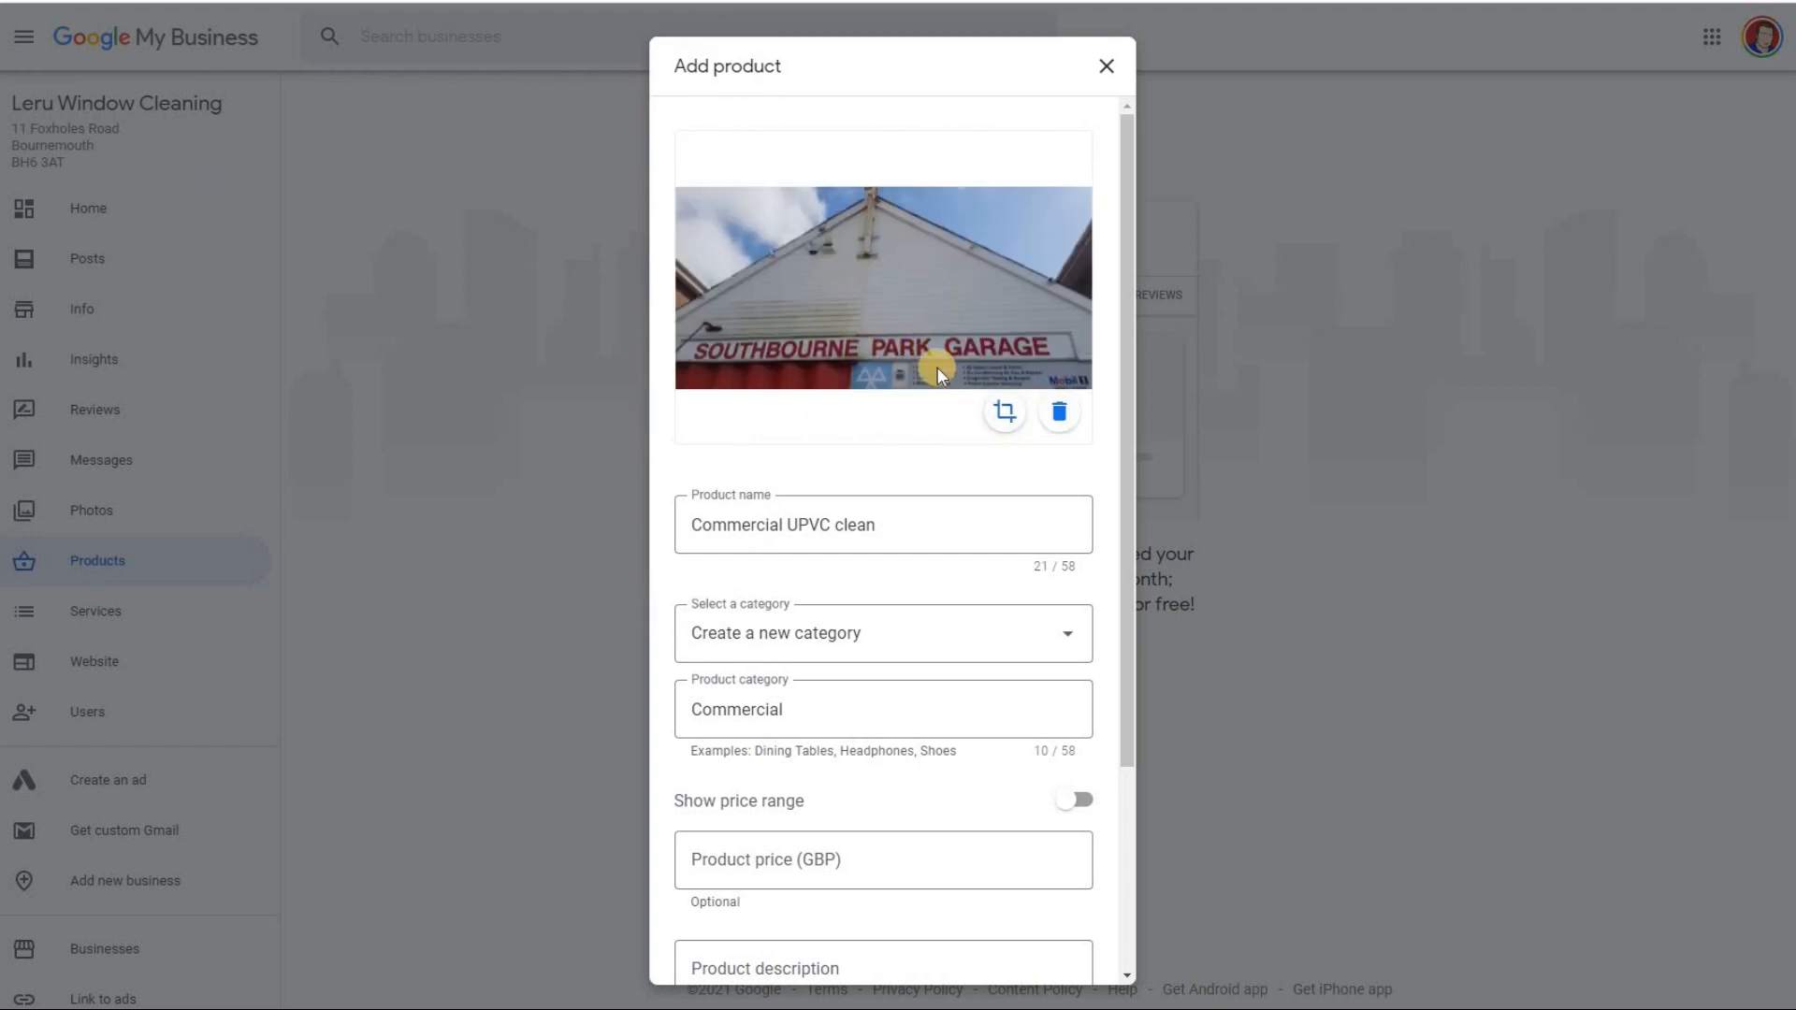
Crop the product photo so the region reaches up to the roof peak and down below the garage sign
left_click(1005, 414)
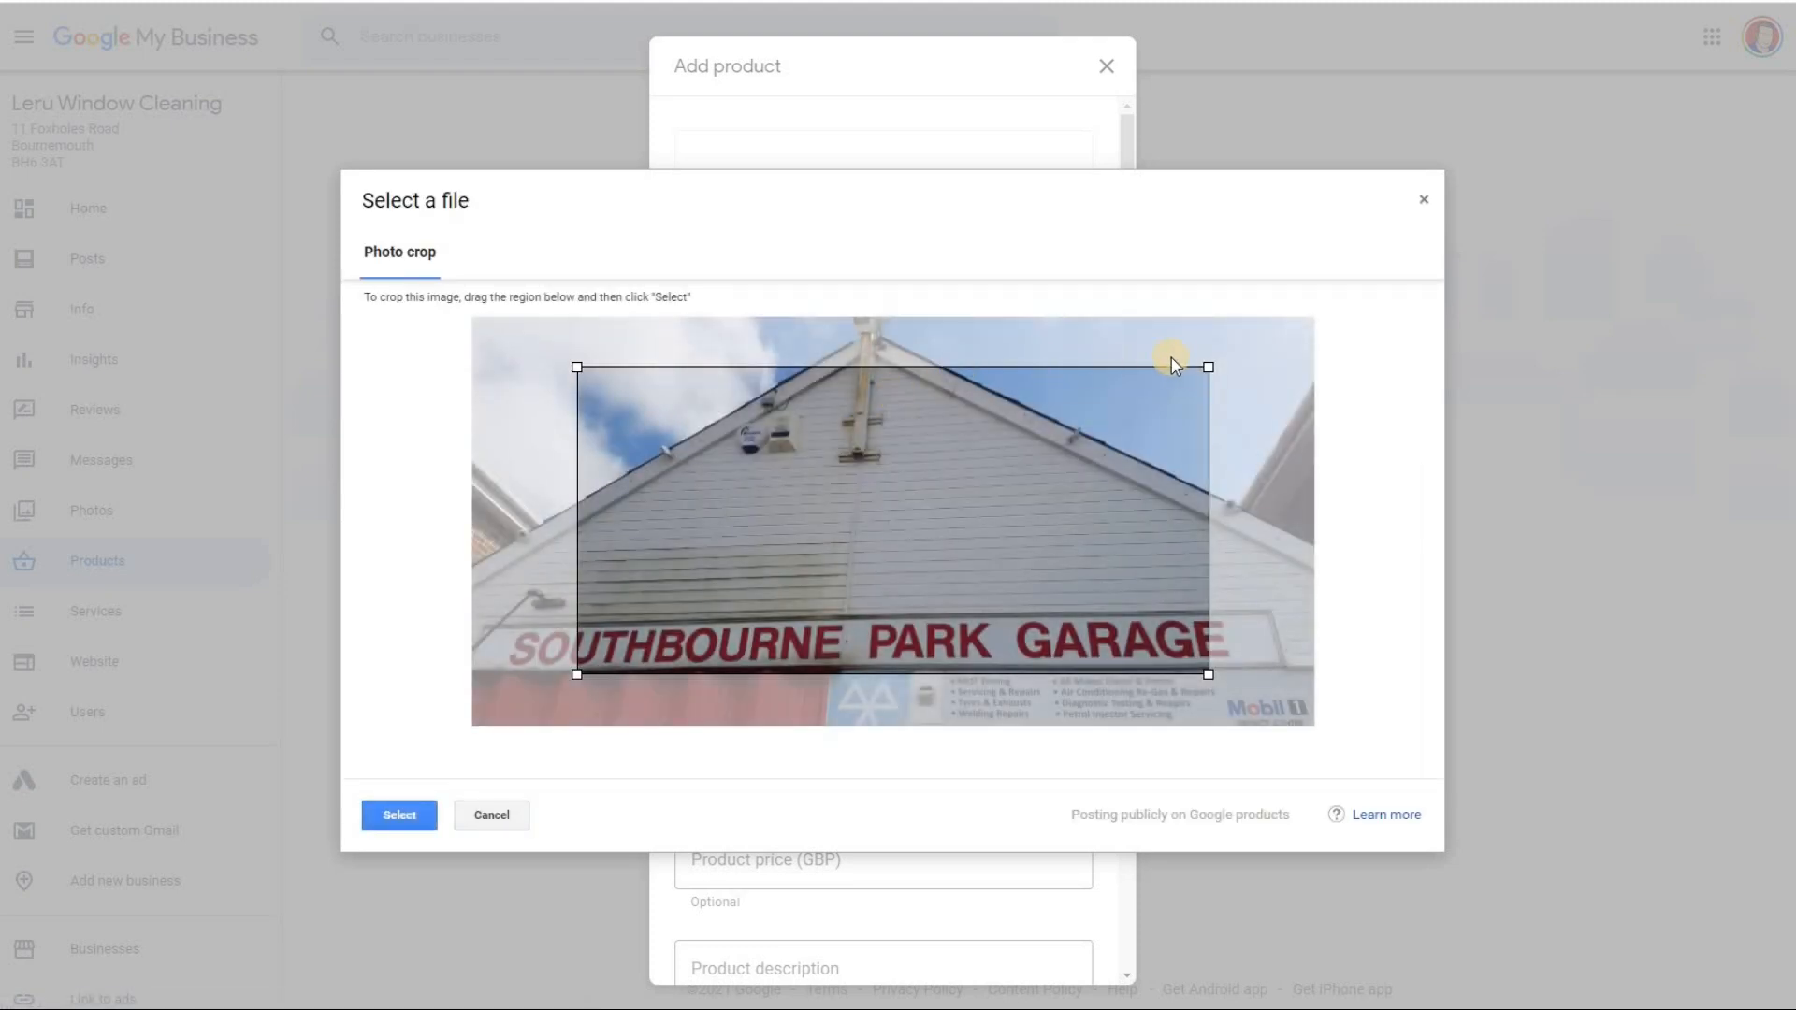
left_click_drag(1209, 325, 1206, 309)
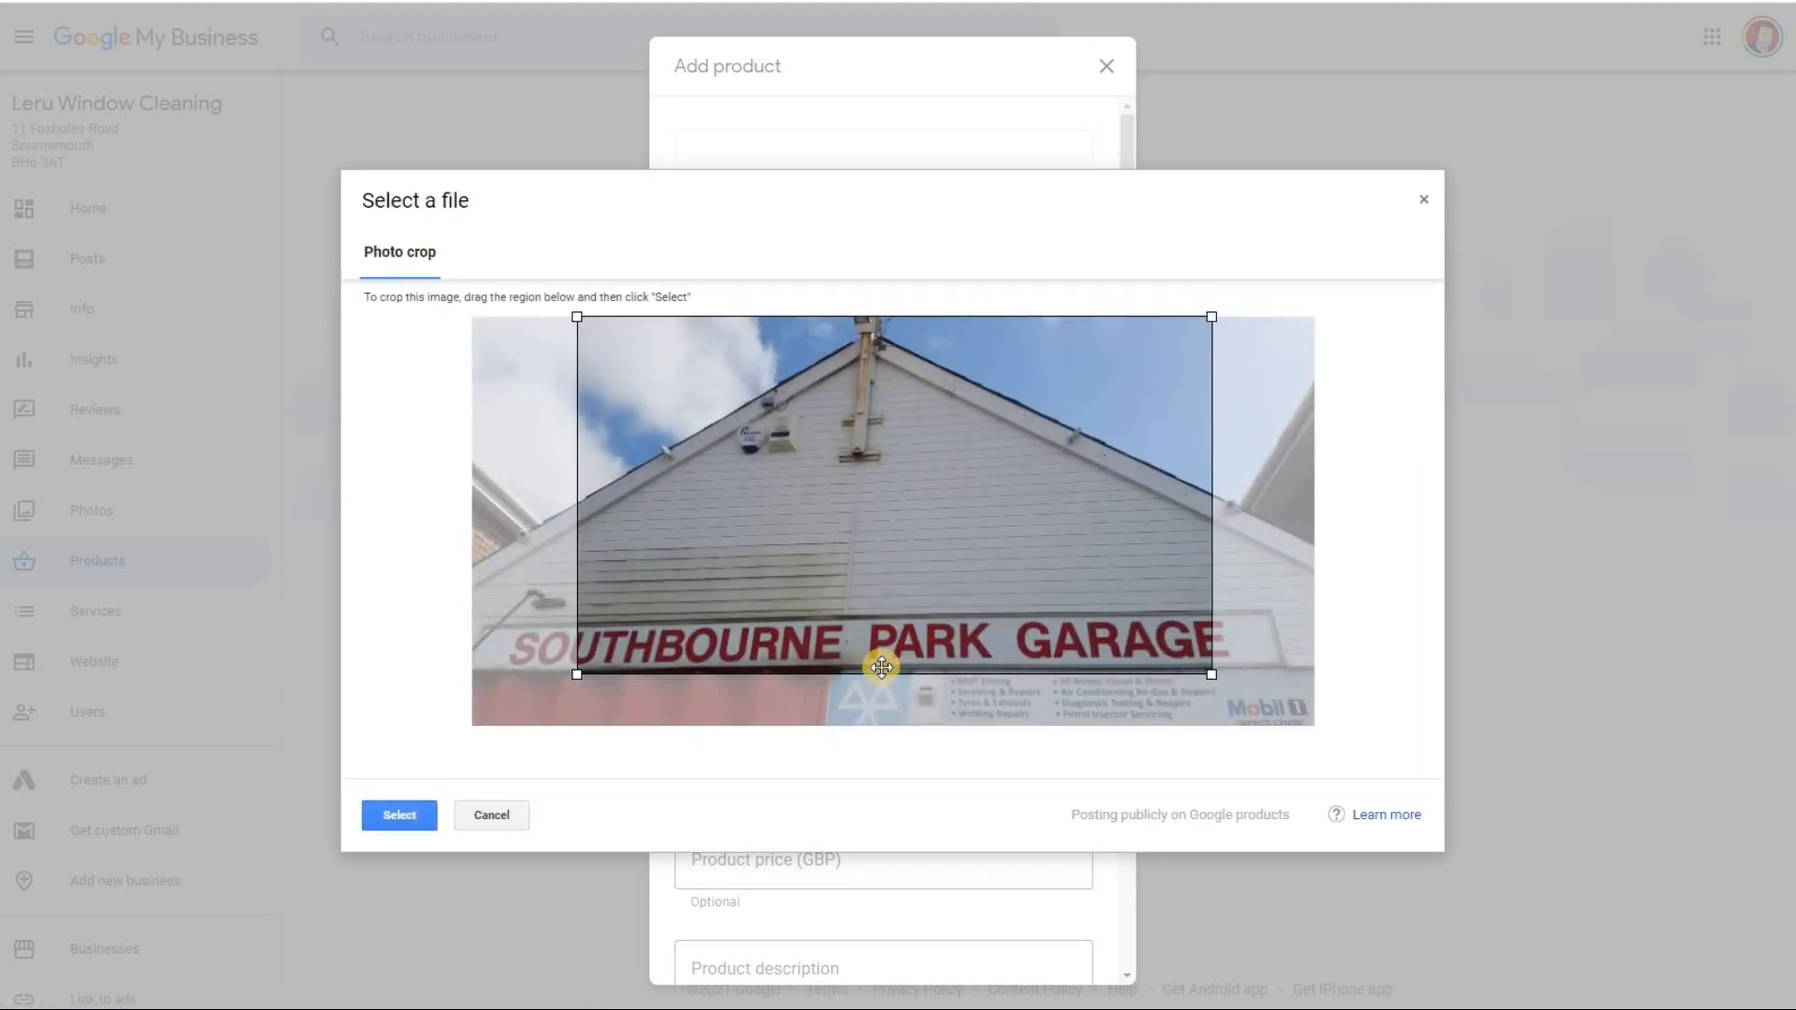
left_click_drag(1207, 672, 1160, 714)
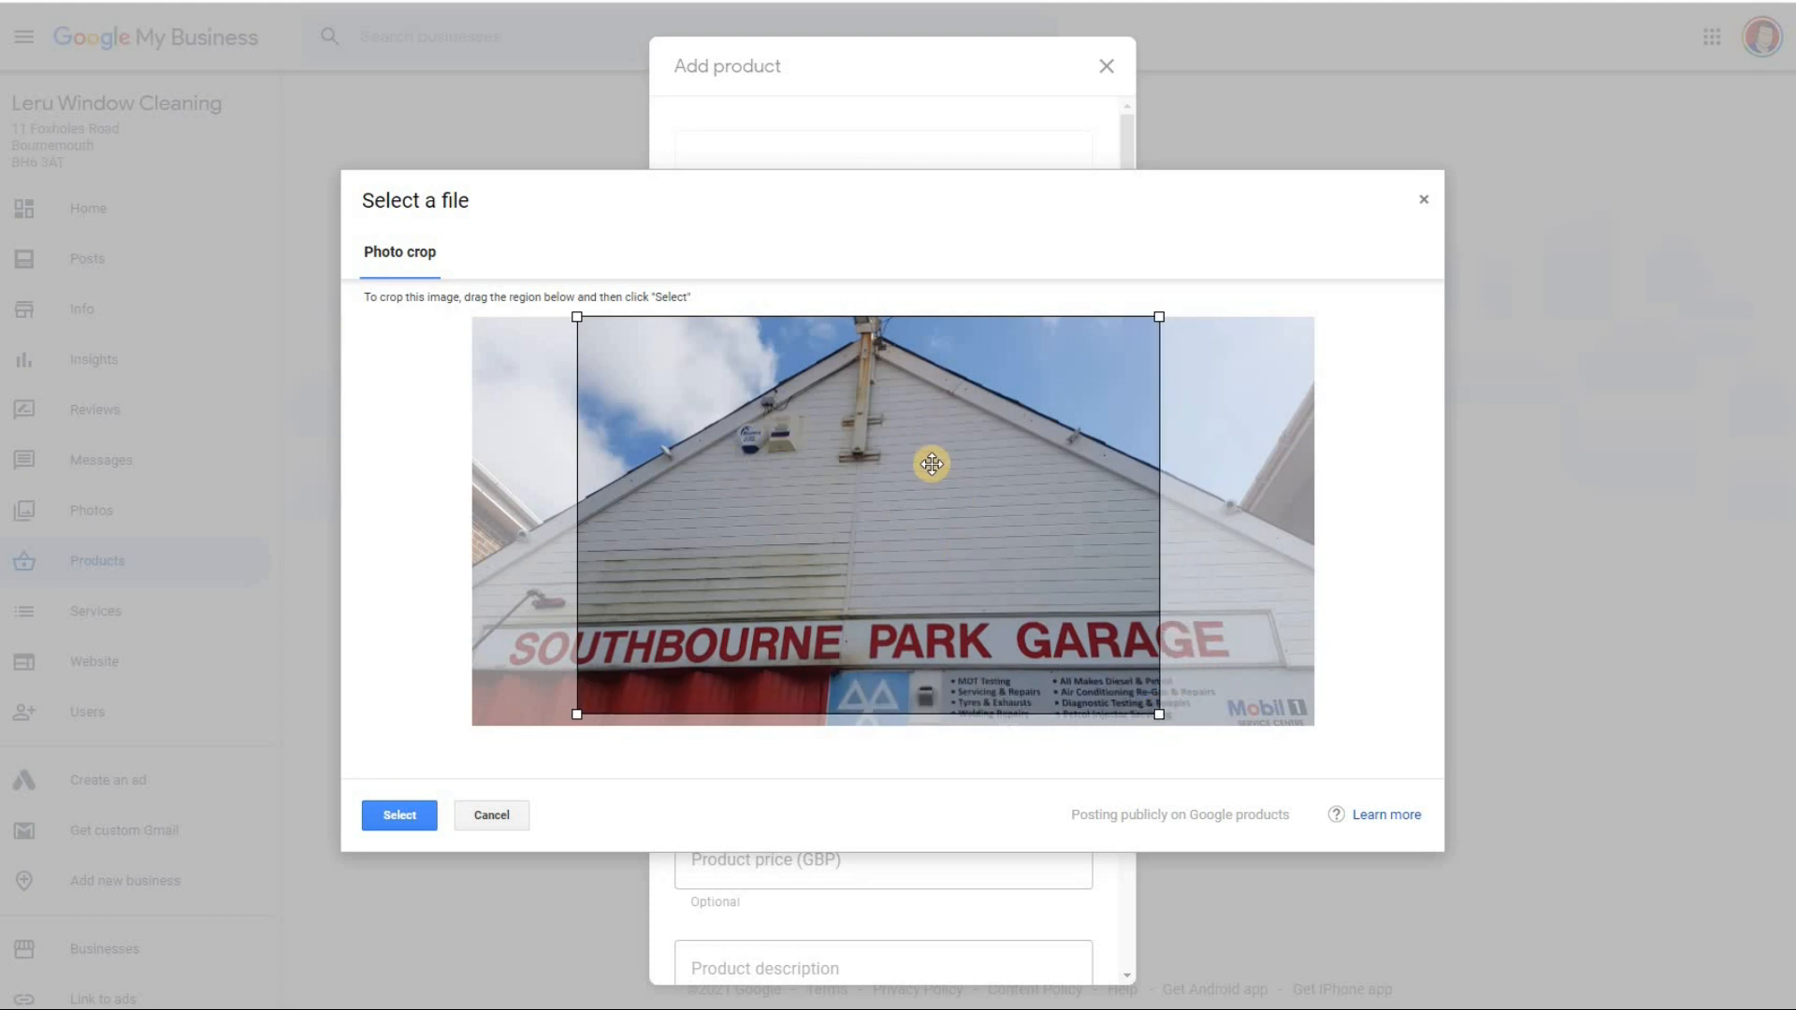
left_click(413, 816)
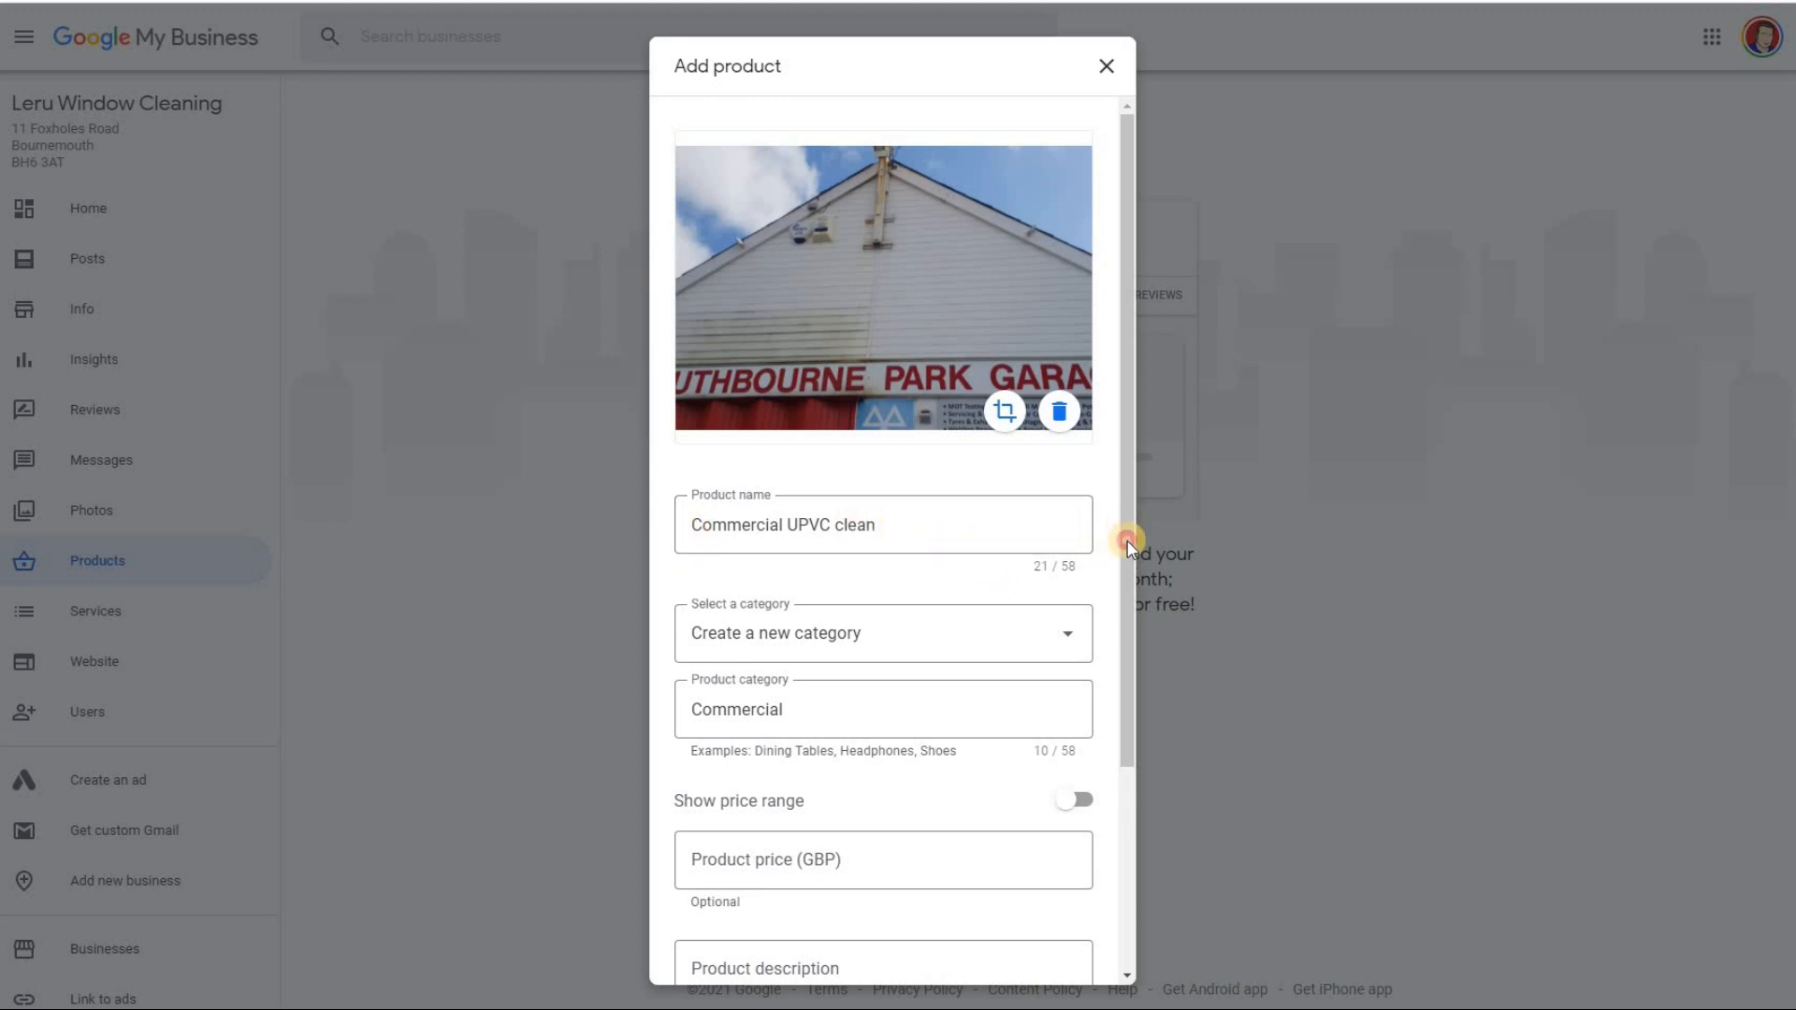
Try the price range option for the product, then return to a single price
scroll(1121, 599, "down", 2)
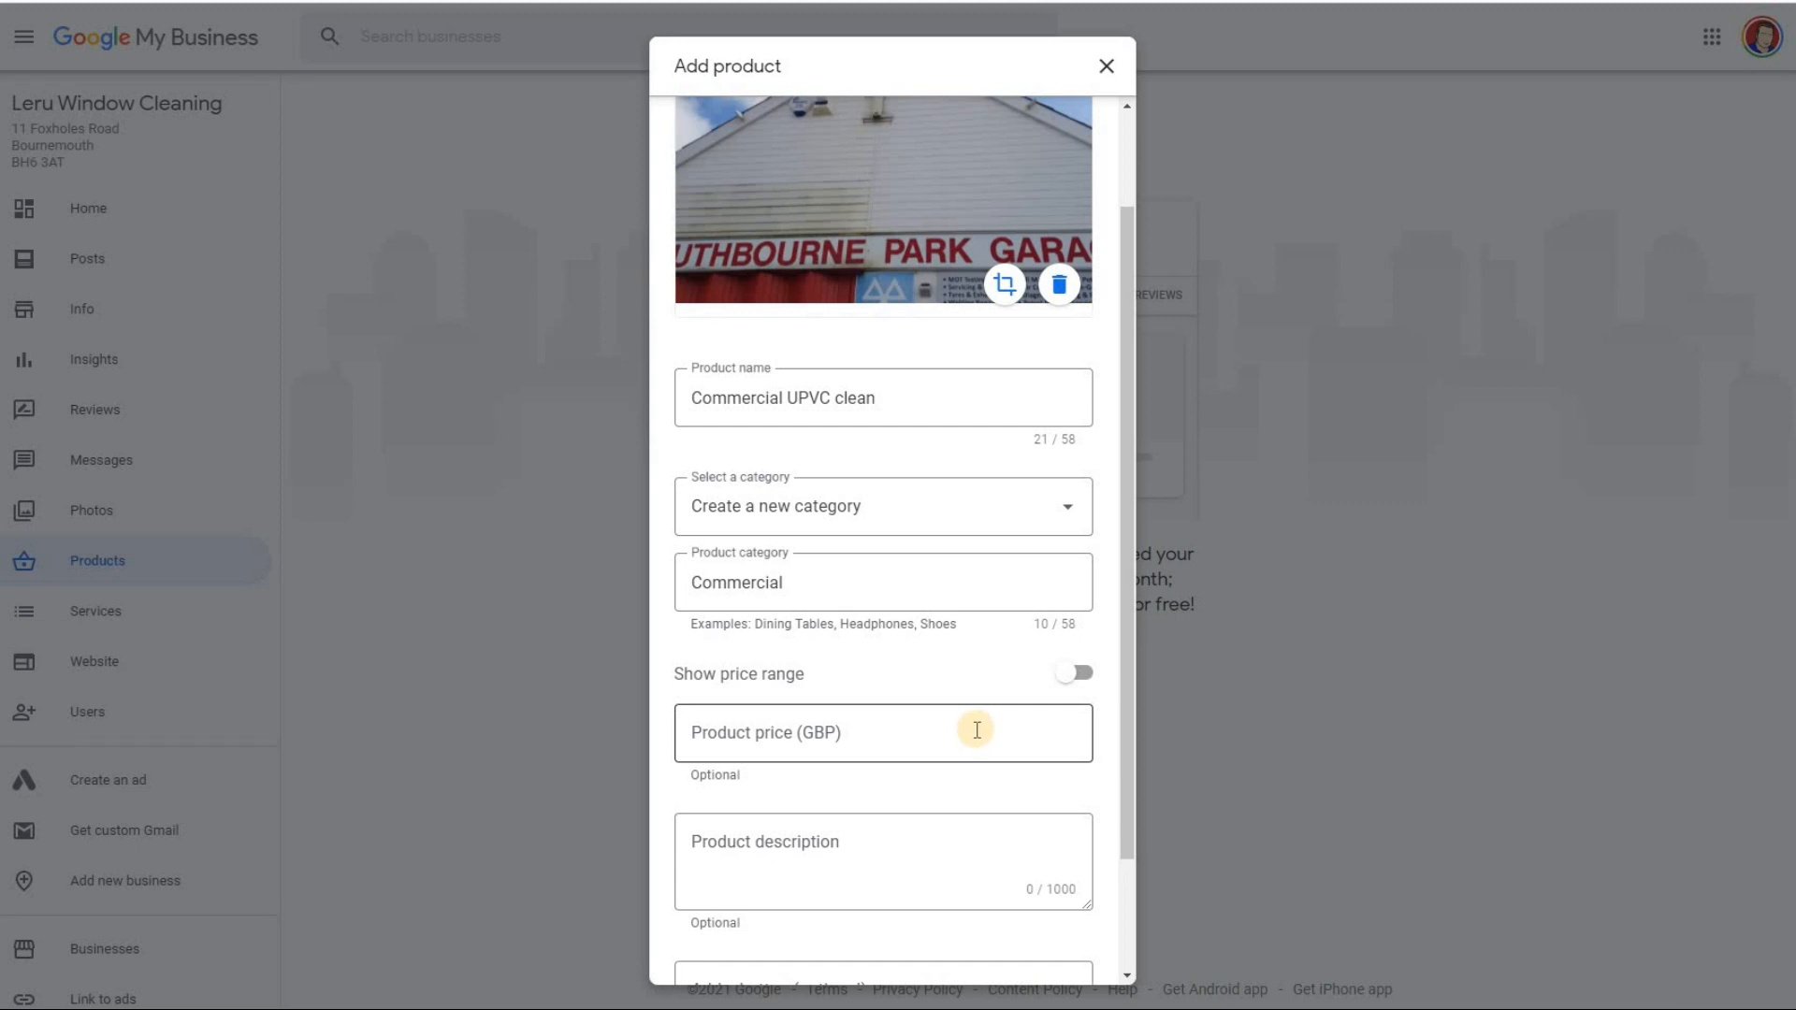
left_click(1080, 674)
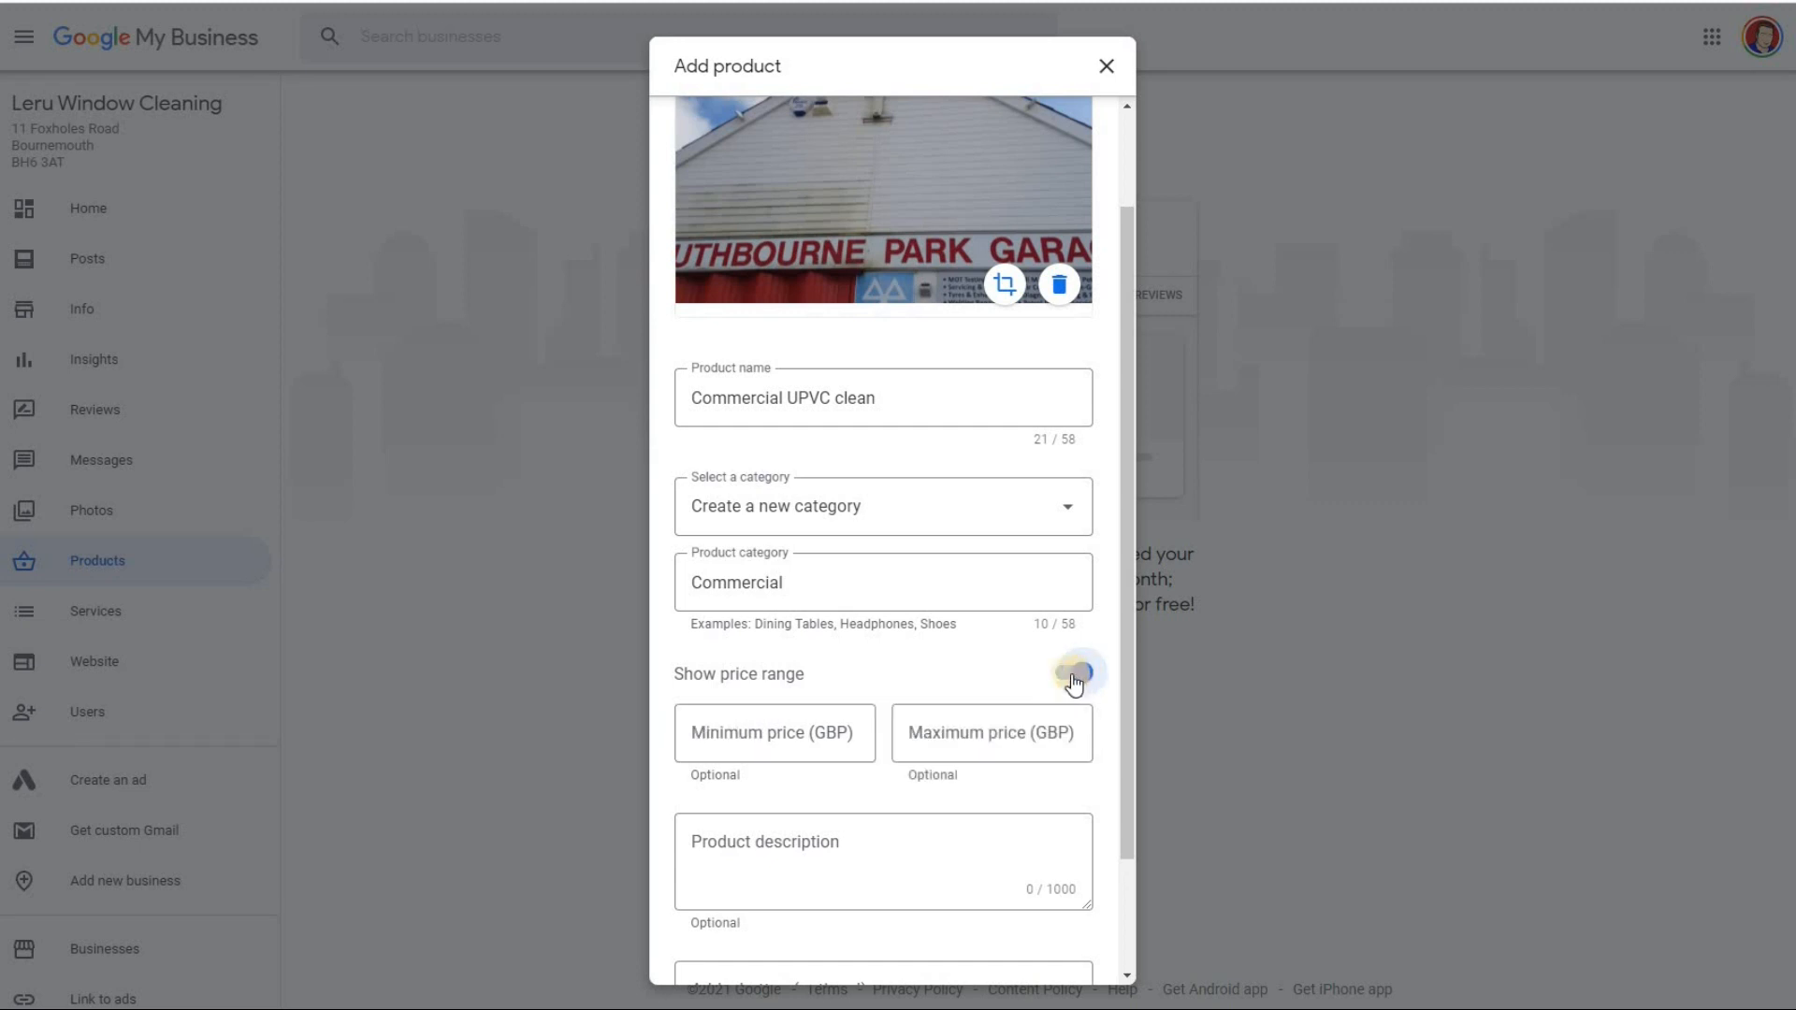
left_click(1077, 674)
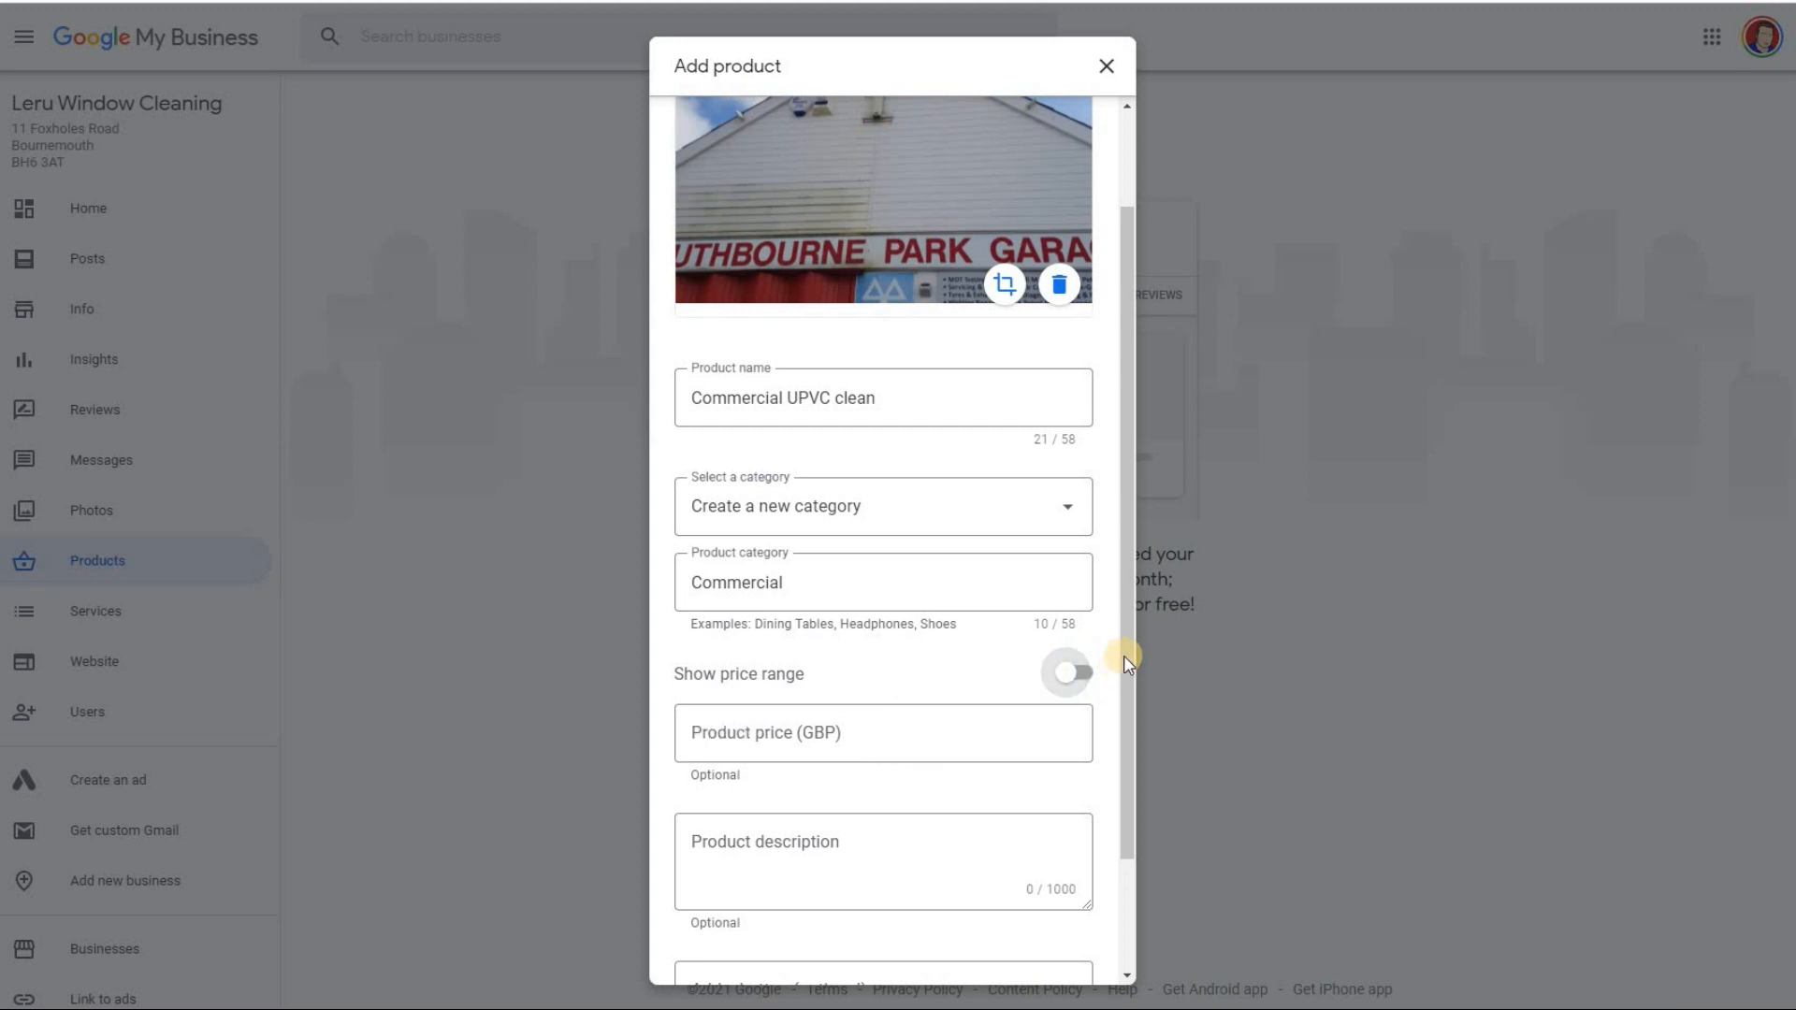
Paste the prepared Commercial UPVC Cleaning text as the product's description and check it from its beginning
left_click_drag(1129, 694, 1125, 739)
scroll(1124, 739, "down", 1)
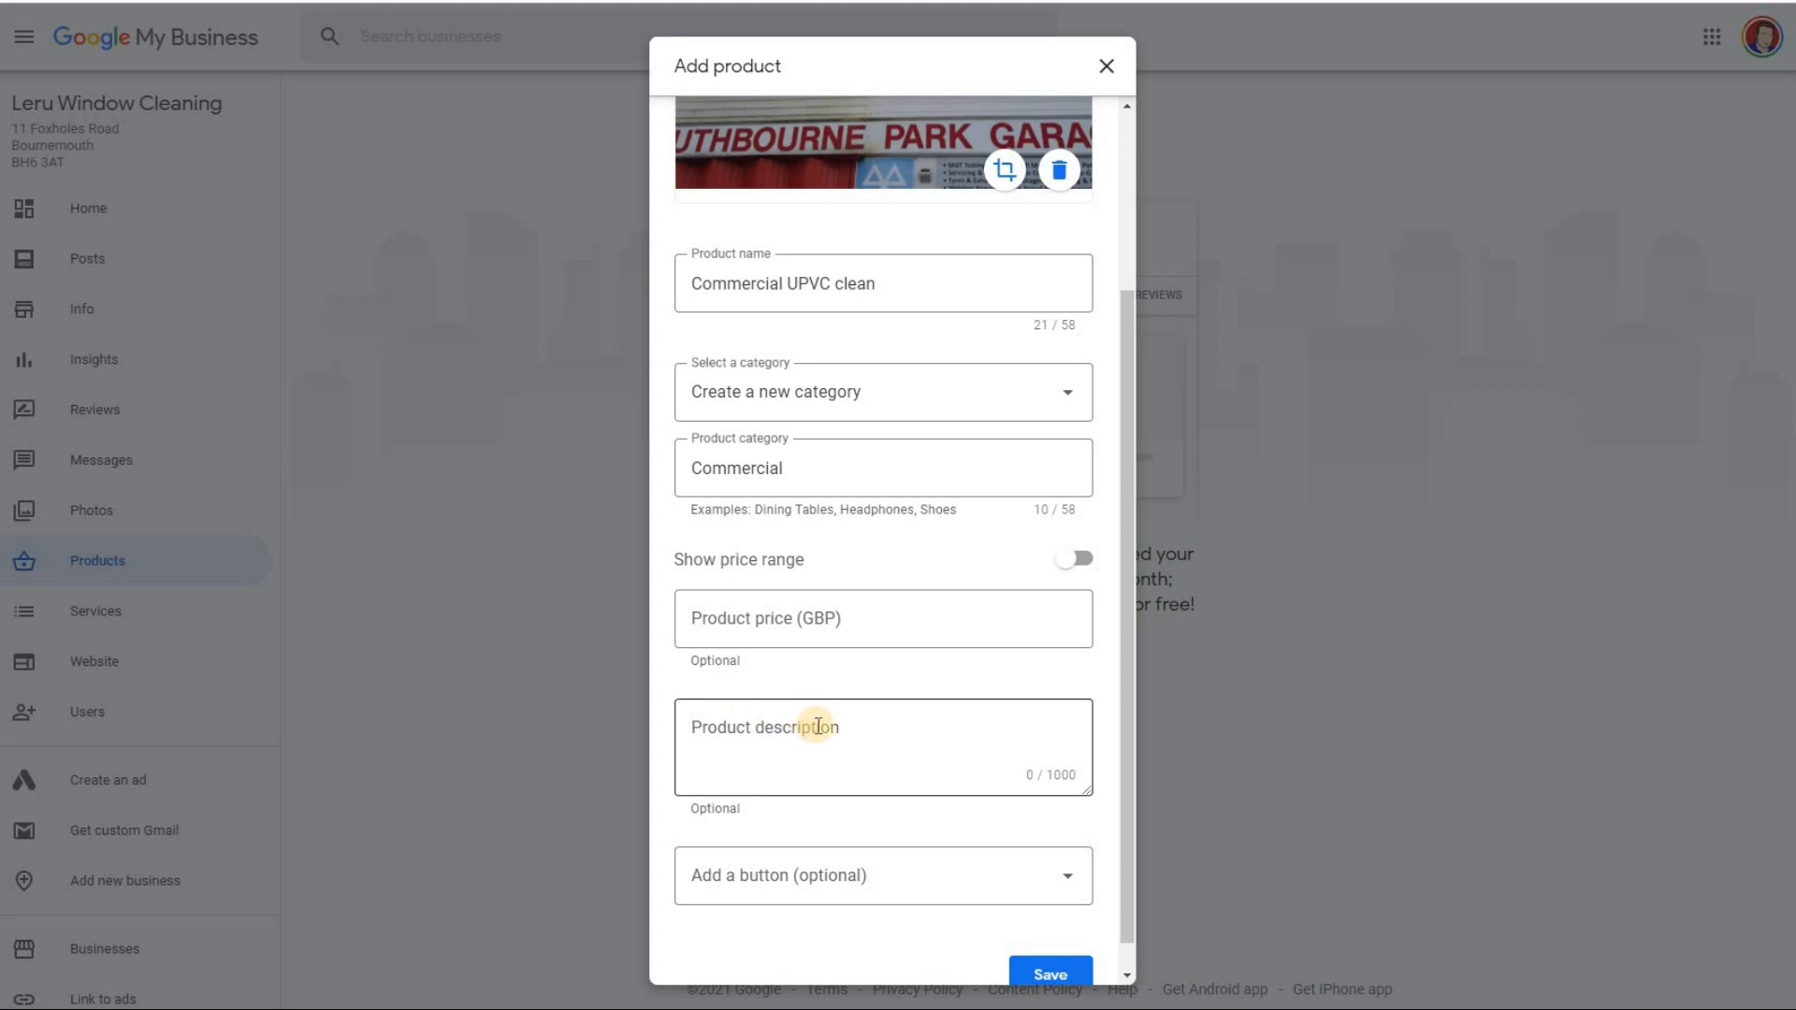
left_click(1087, 746)
key("ctrl+v")
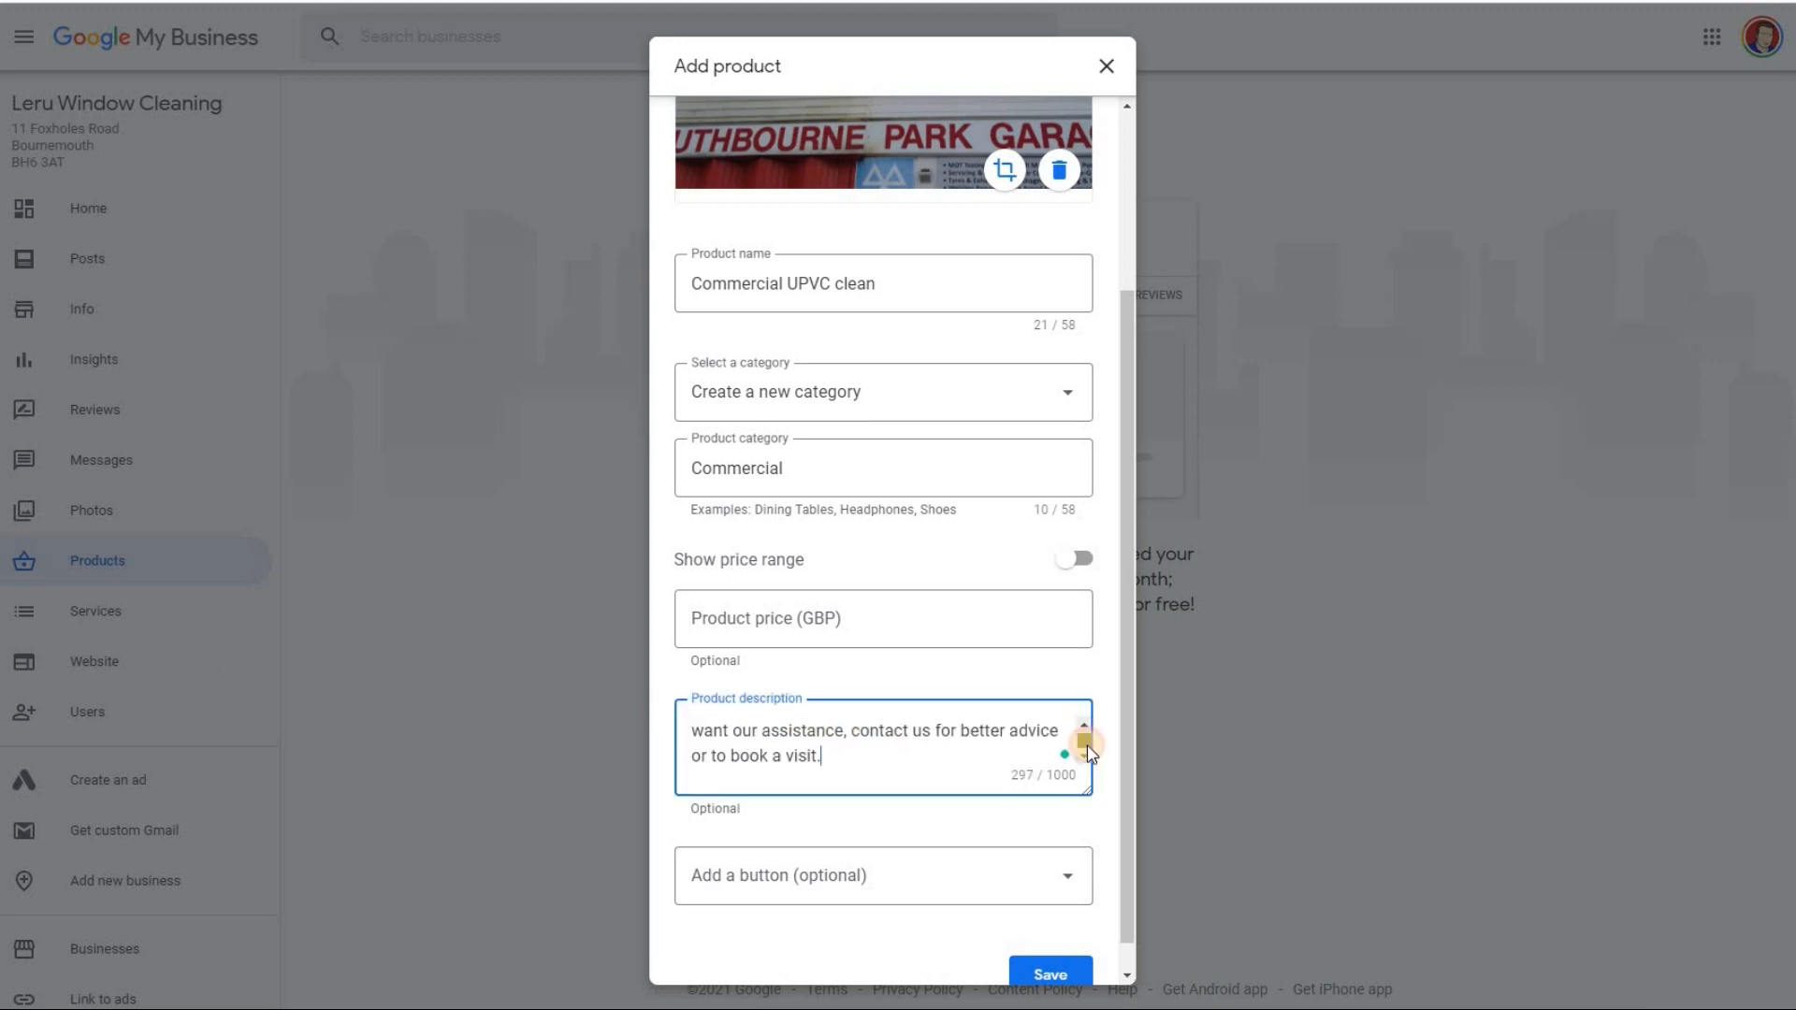
scroll(1087, 734, "up", 3)
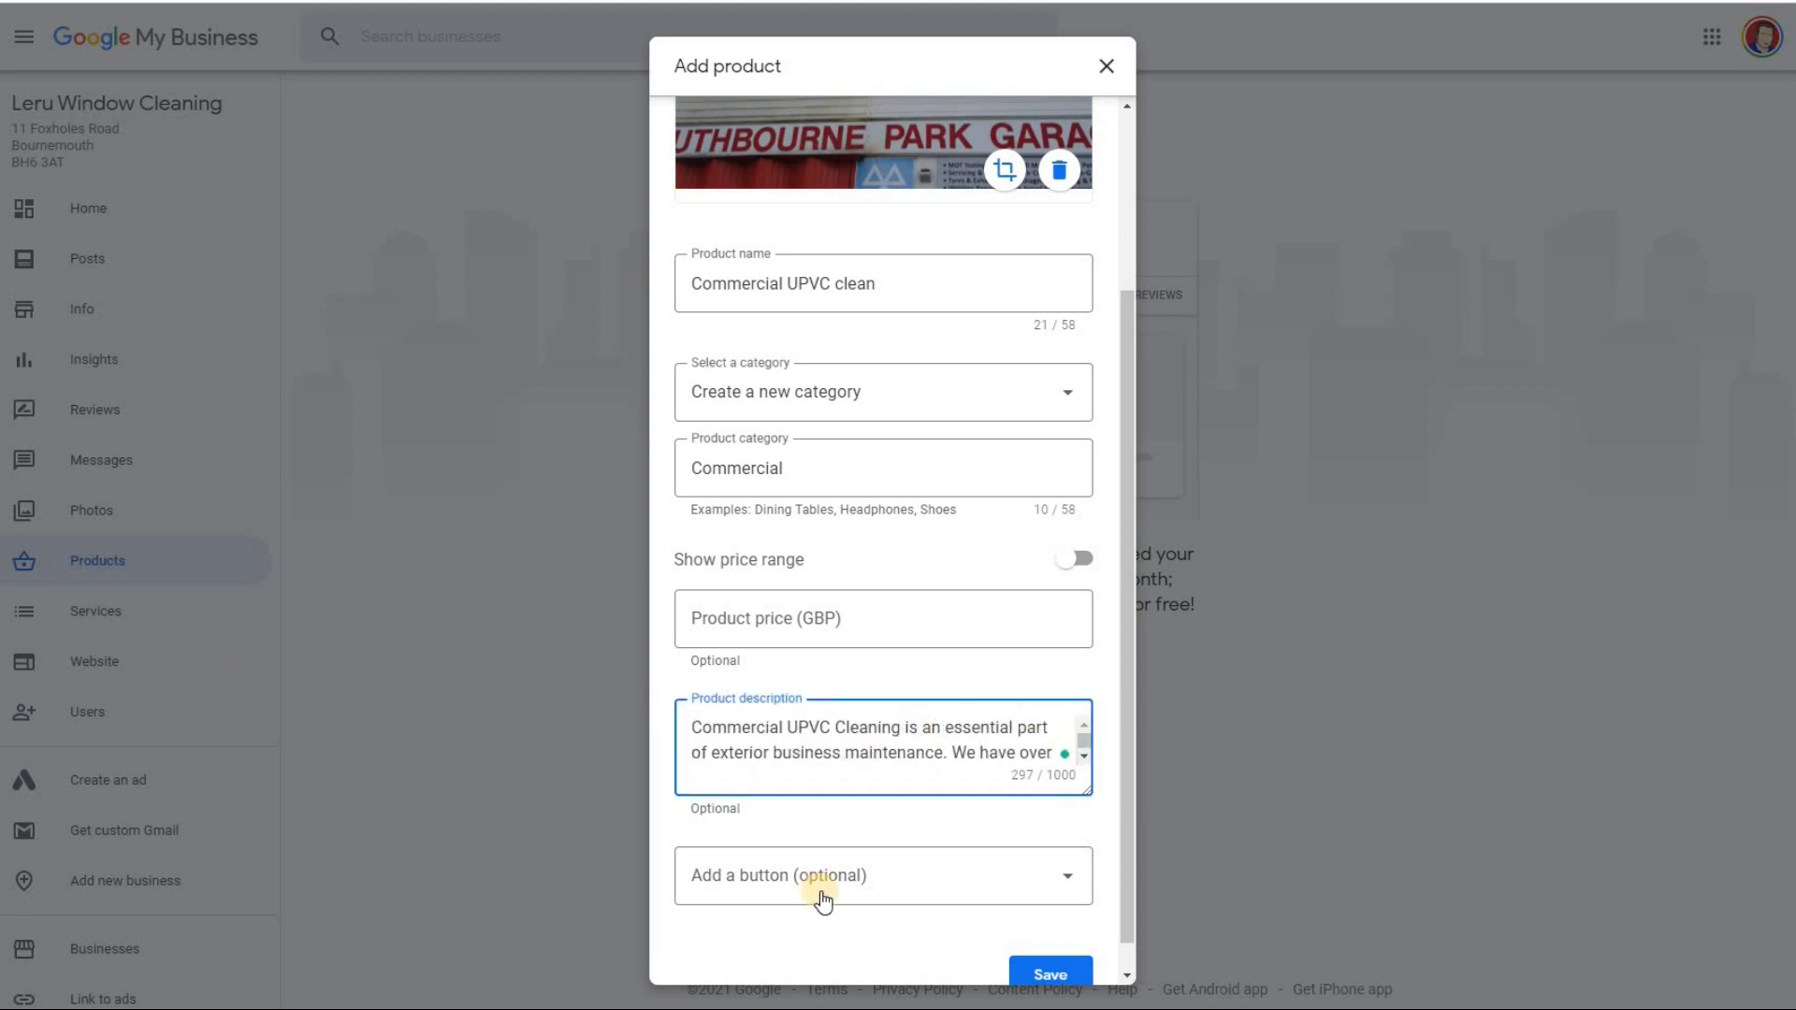
left_click(868, 861)
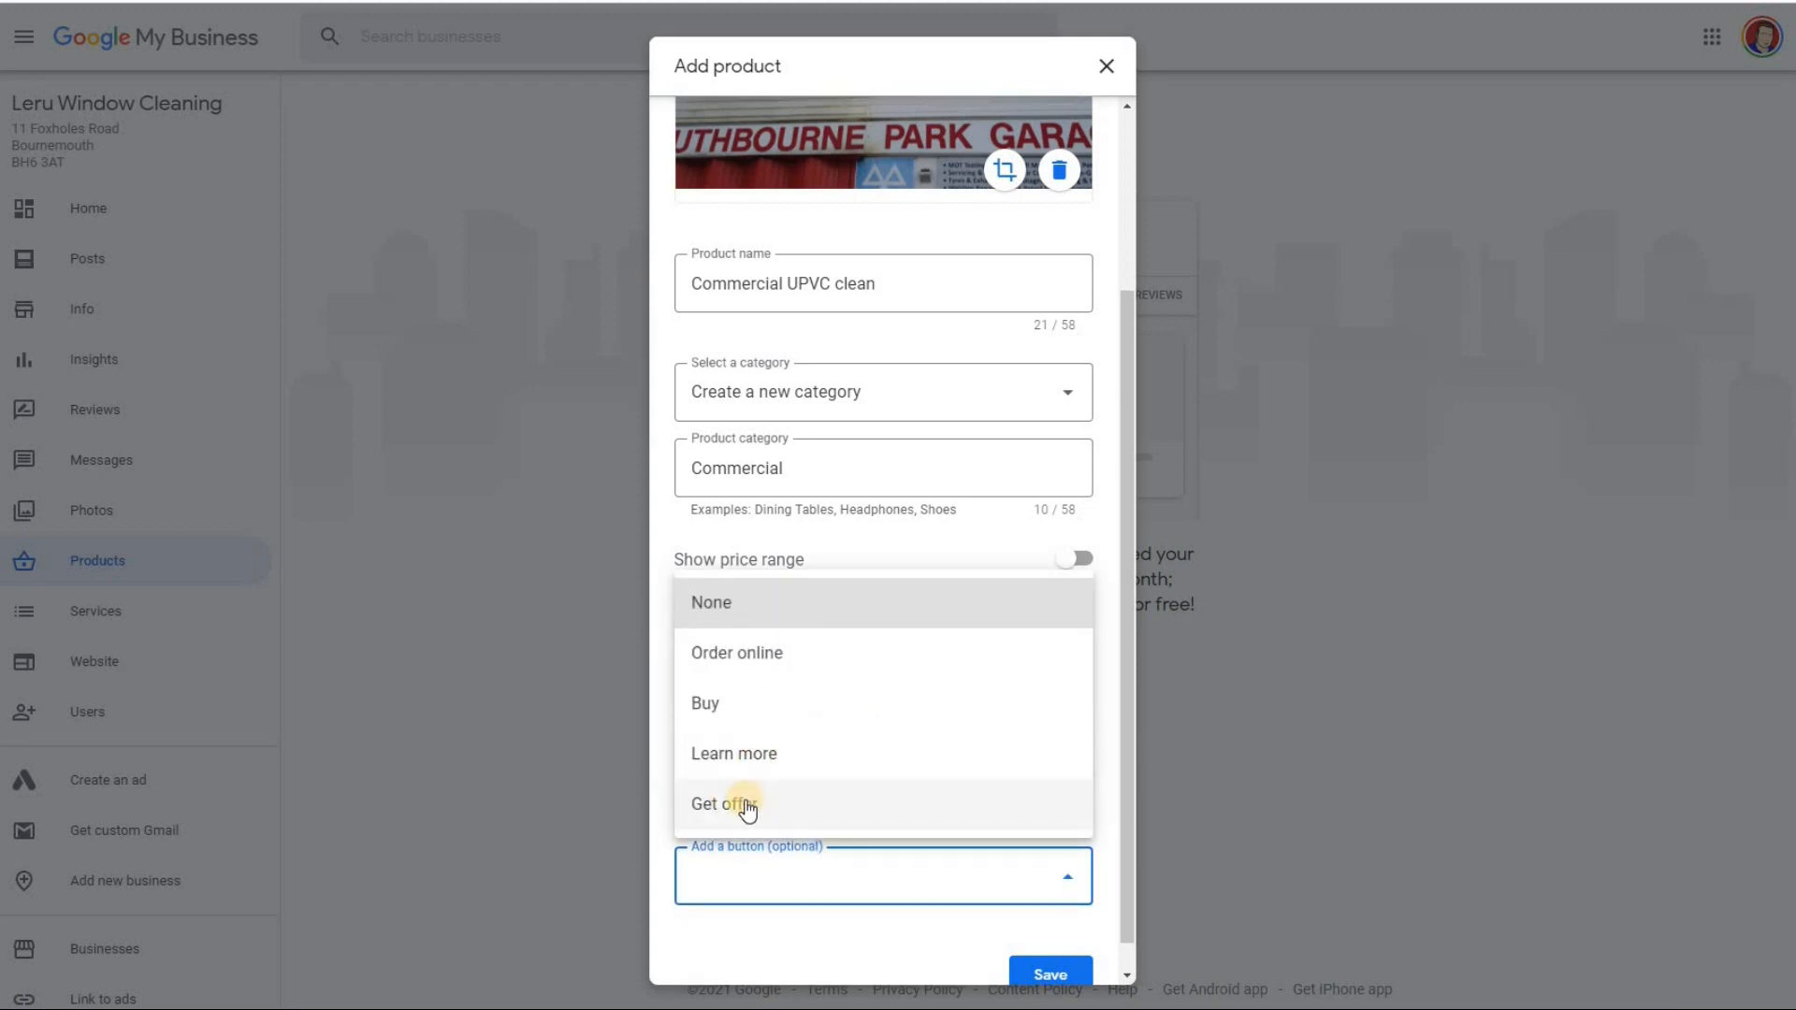
left_click(773, 670)
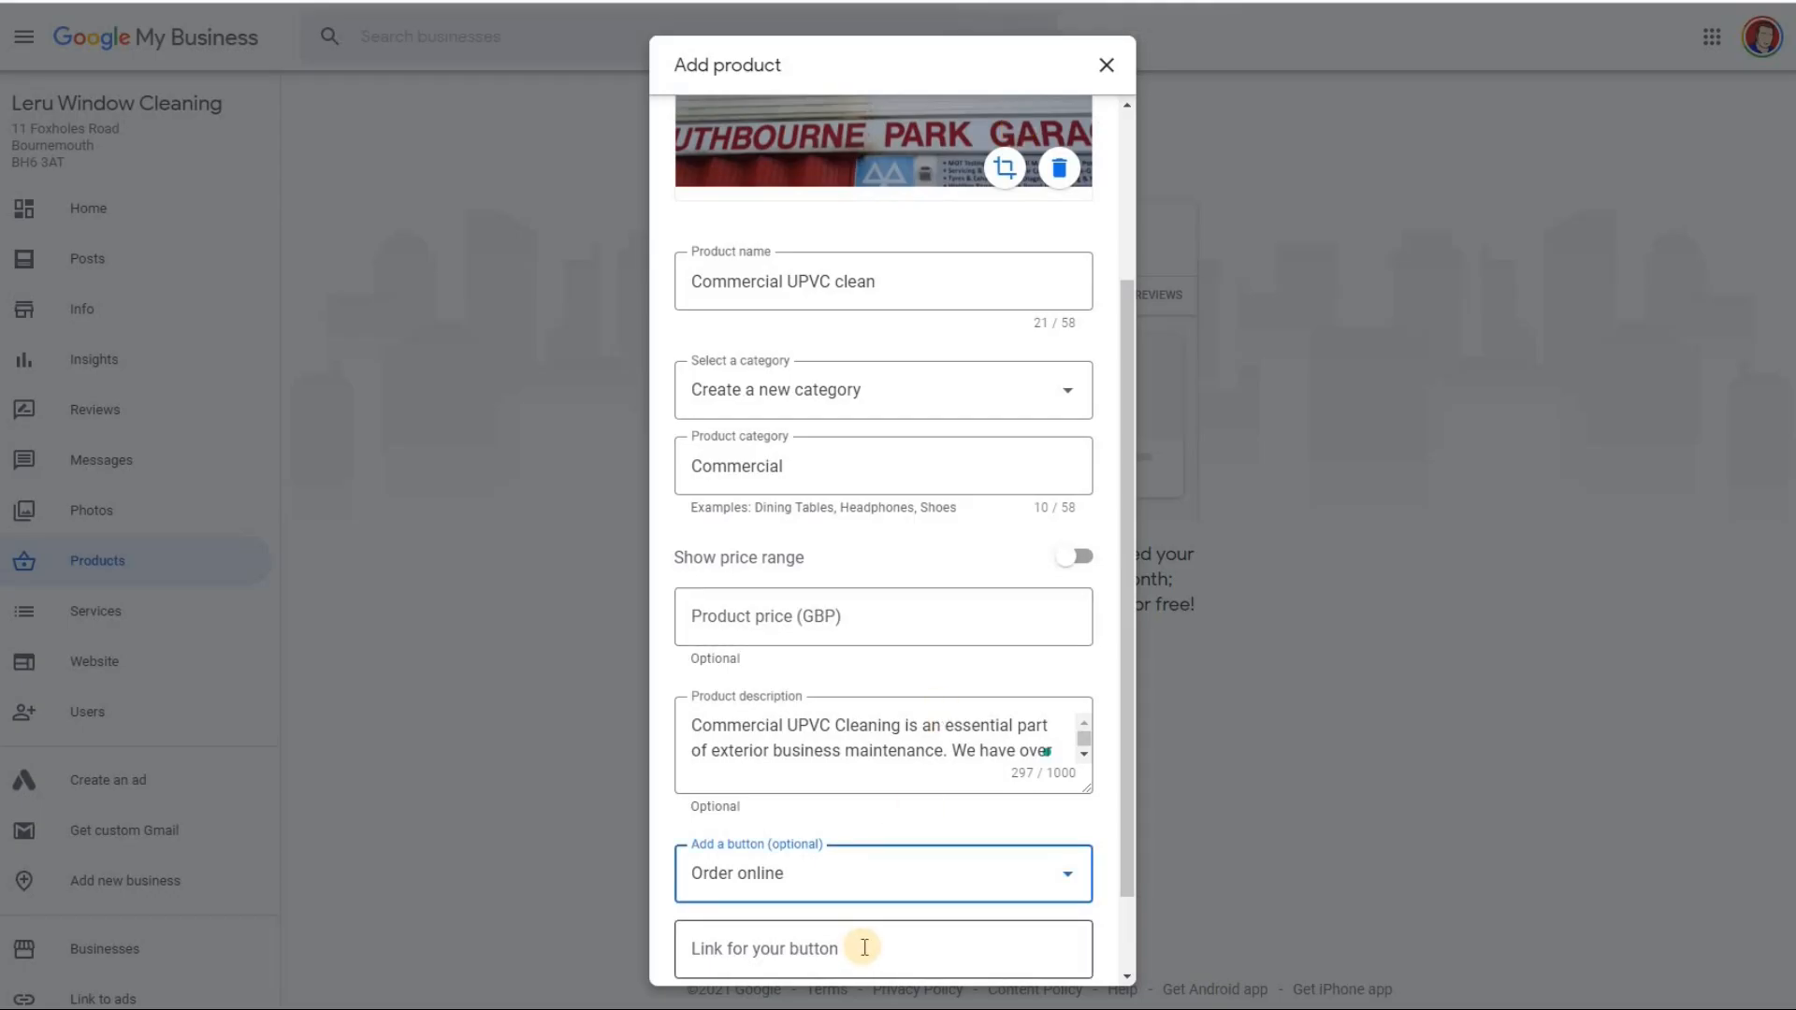
left_click(864, 947)
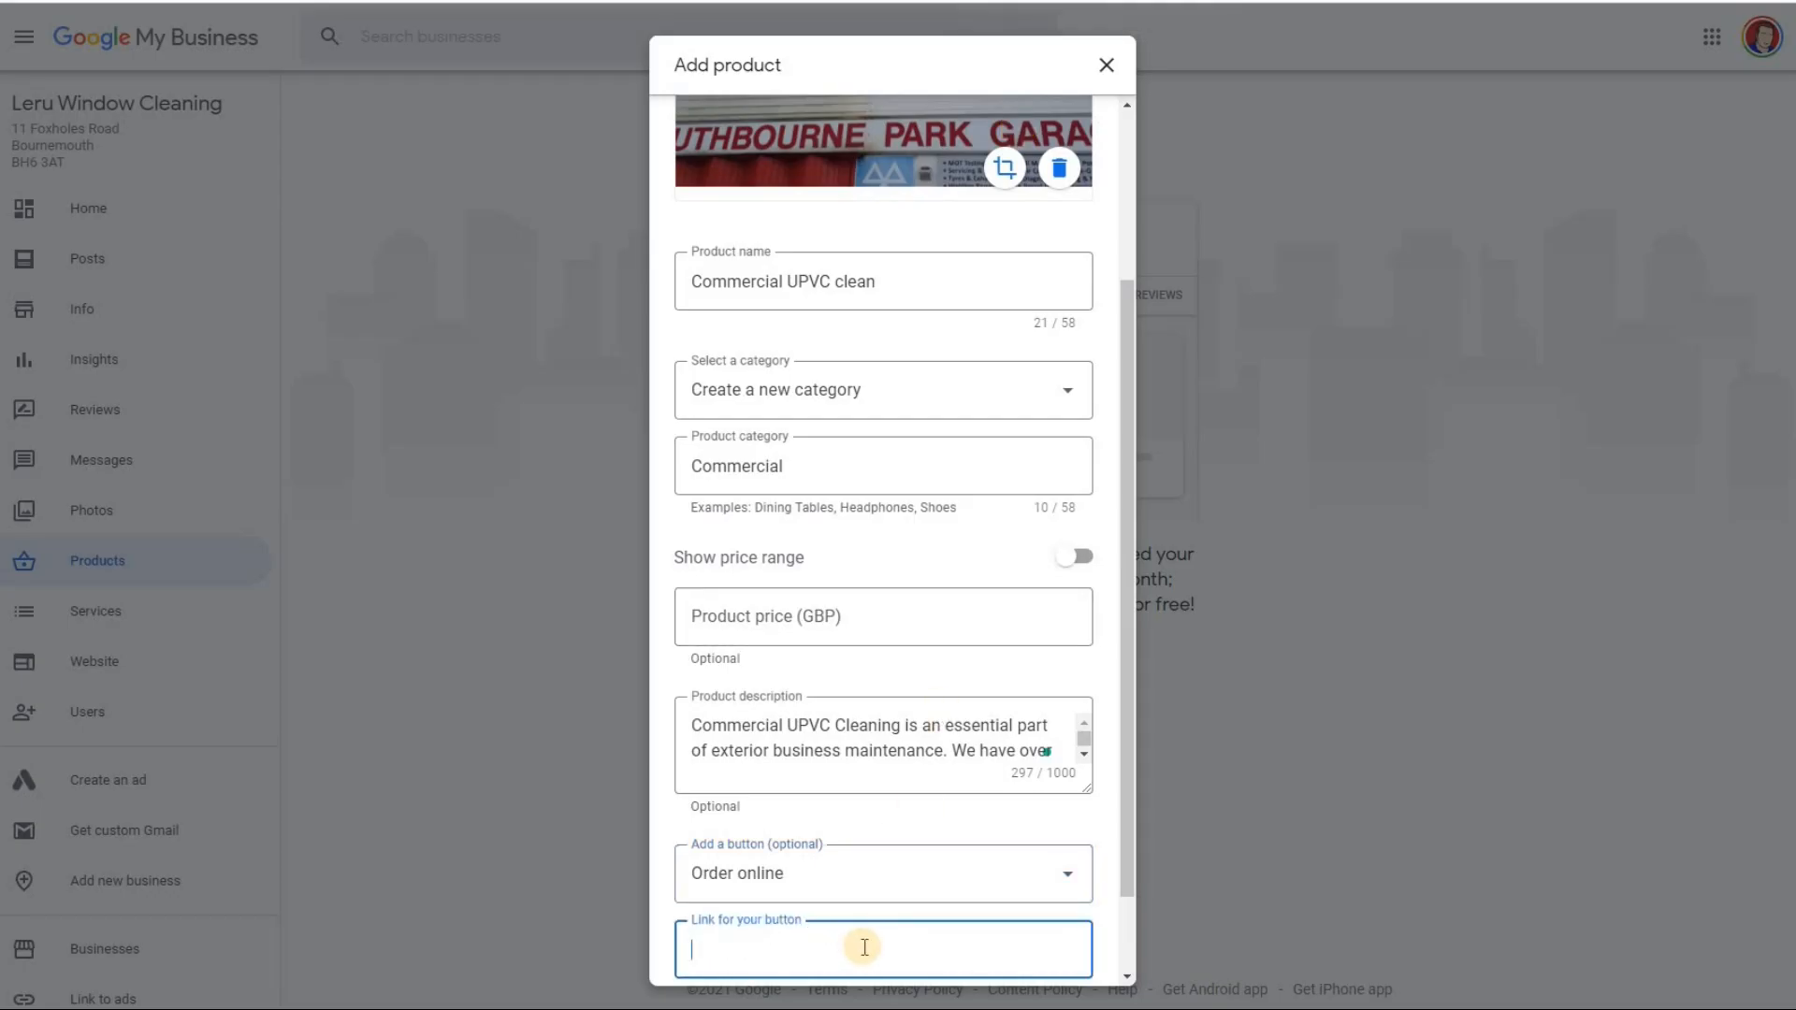
type("http://leruwindowcleaning.com/")
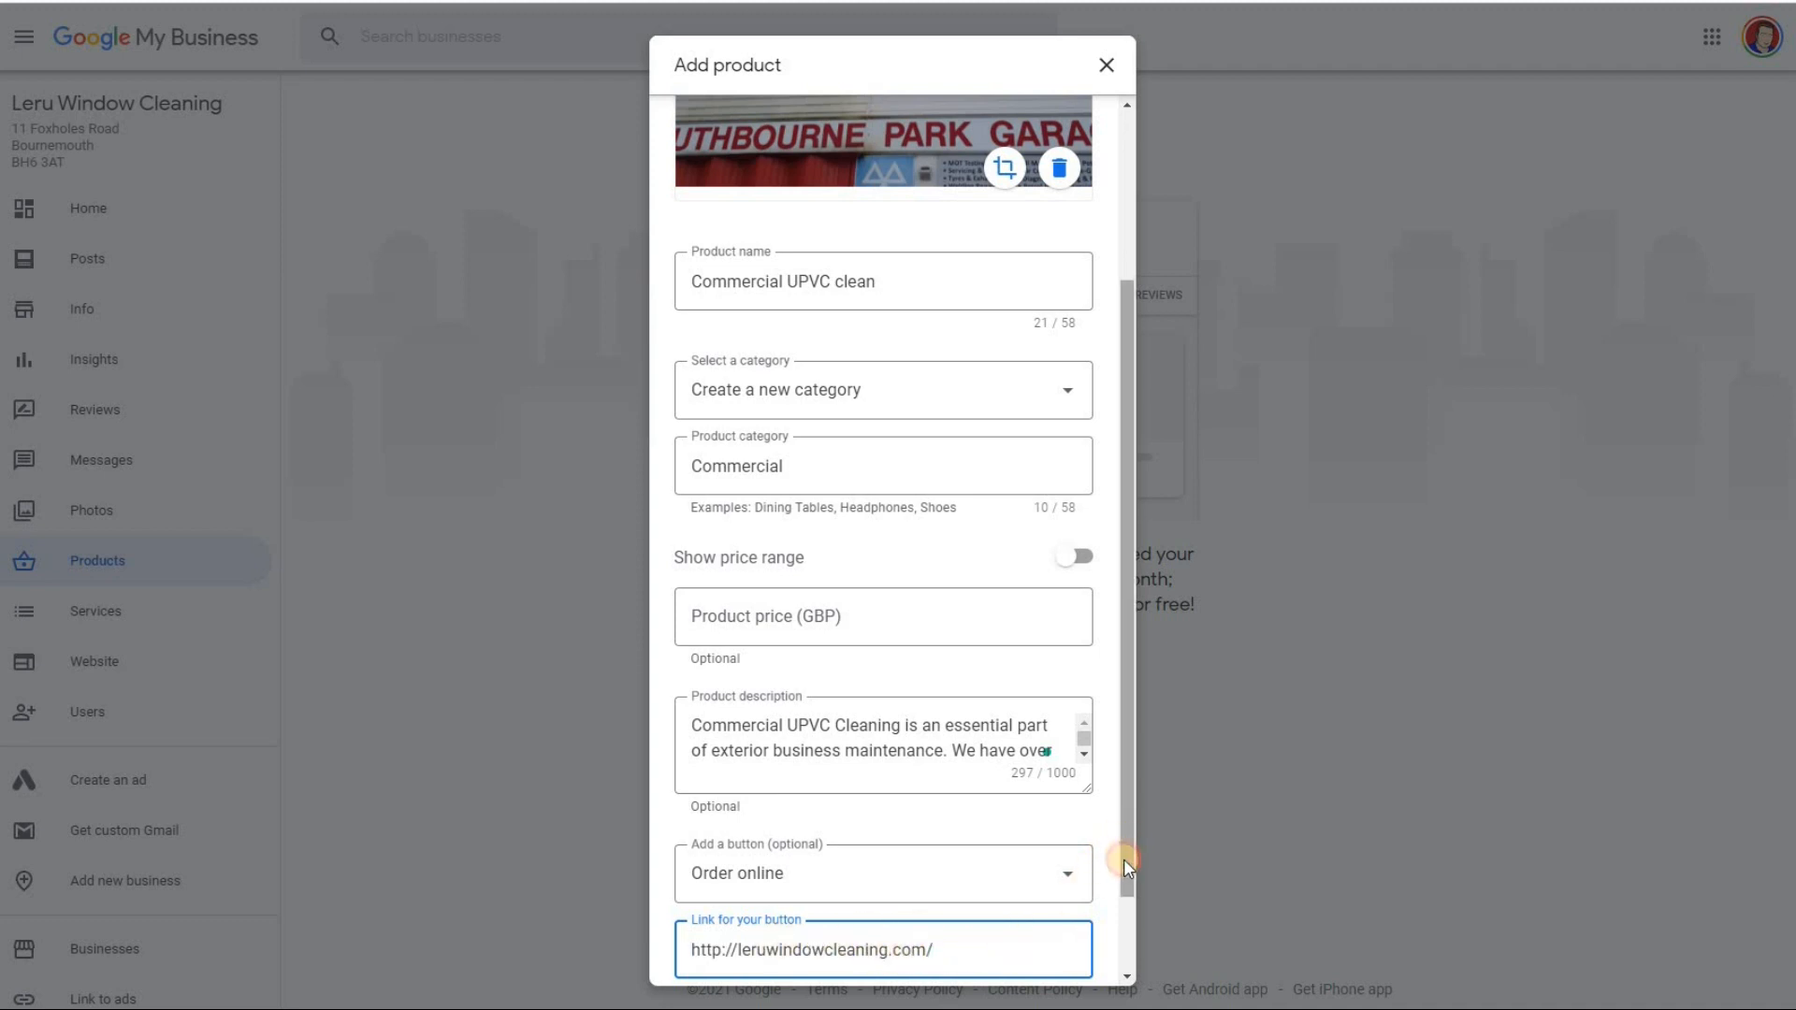
left_click_drag(1126, 863, 1134, 939)
left_click(1052, 944)
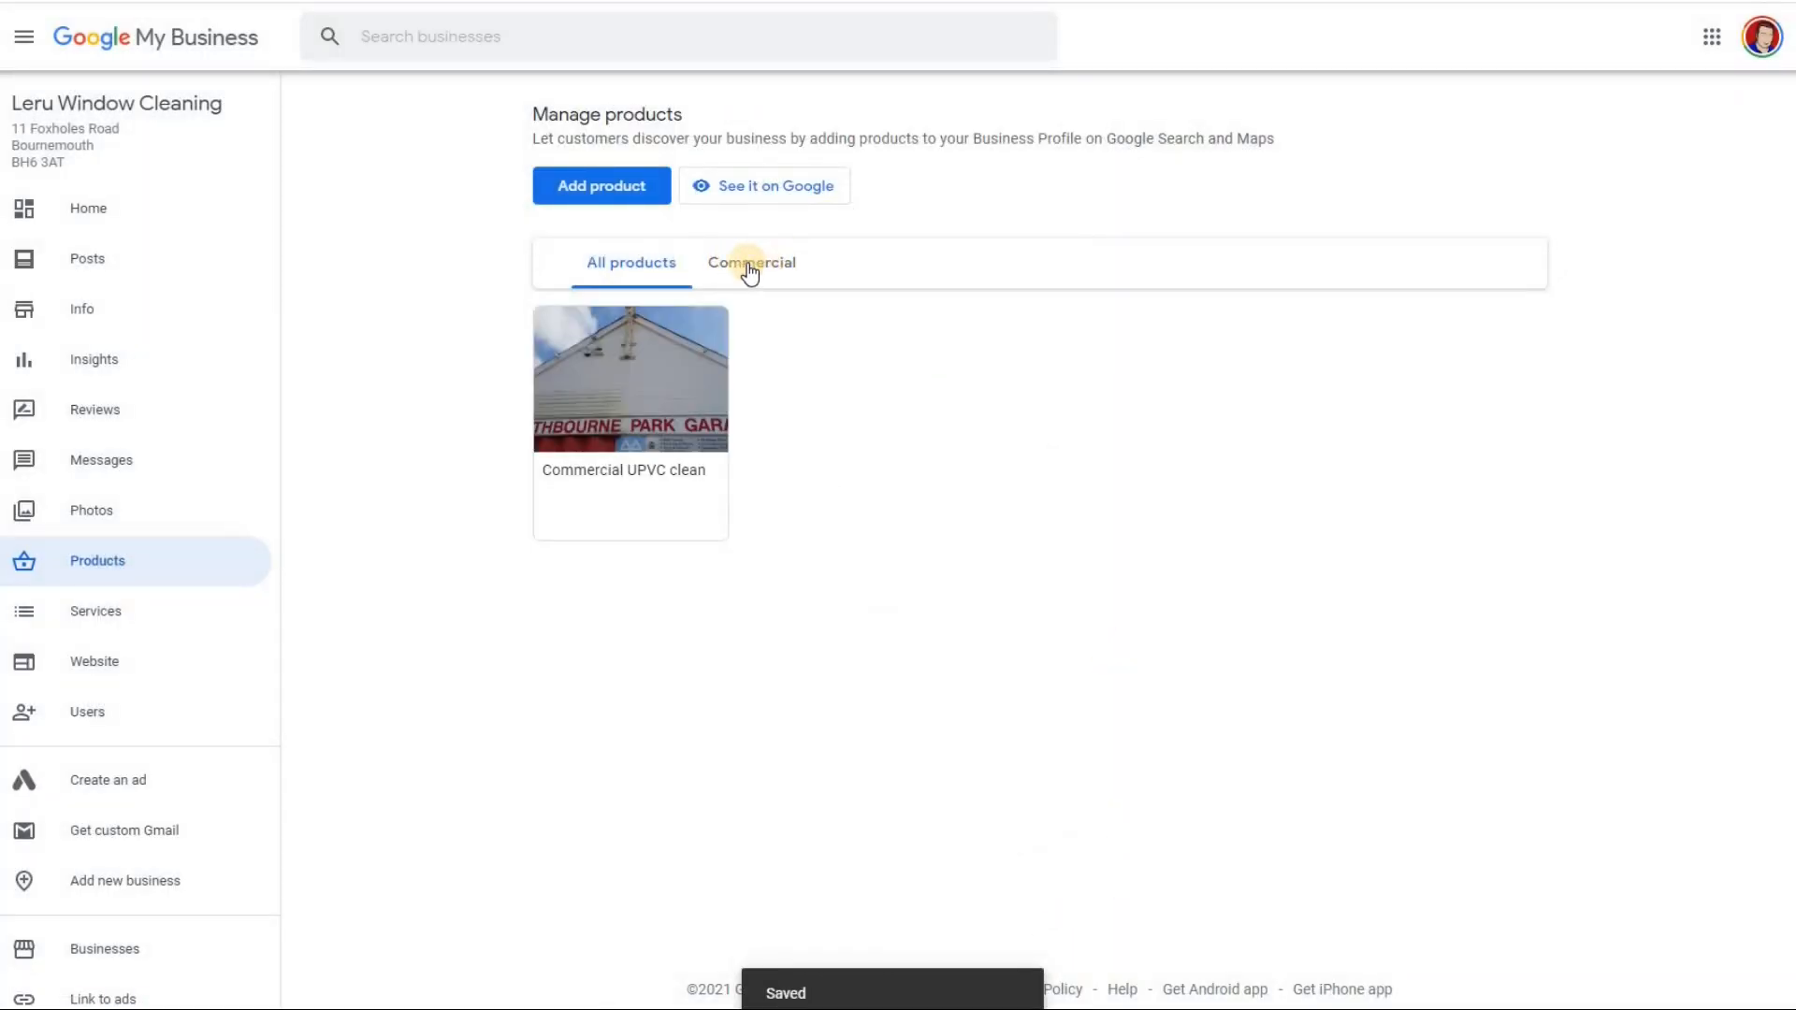
View the Commercial category, start adding a second product, and open the photo selection for it
left_click(800, 269)
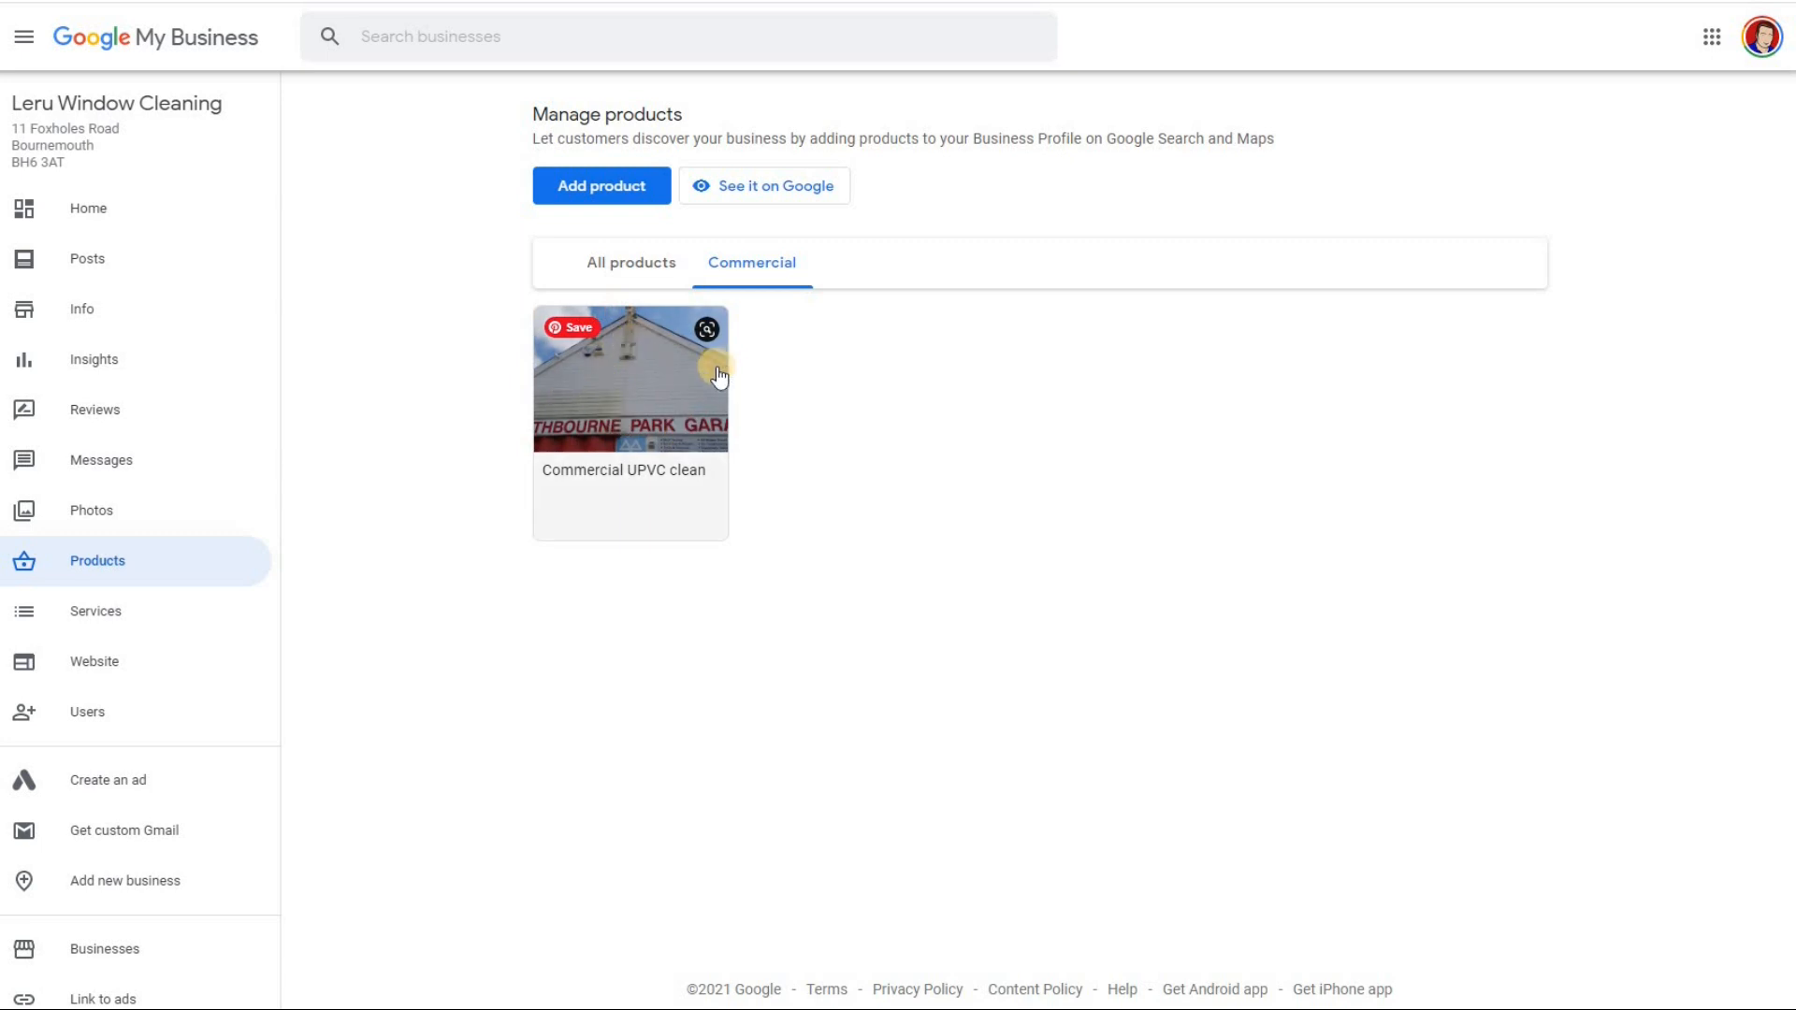
left_click(614, 201)
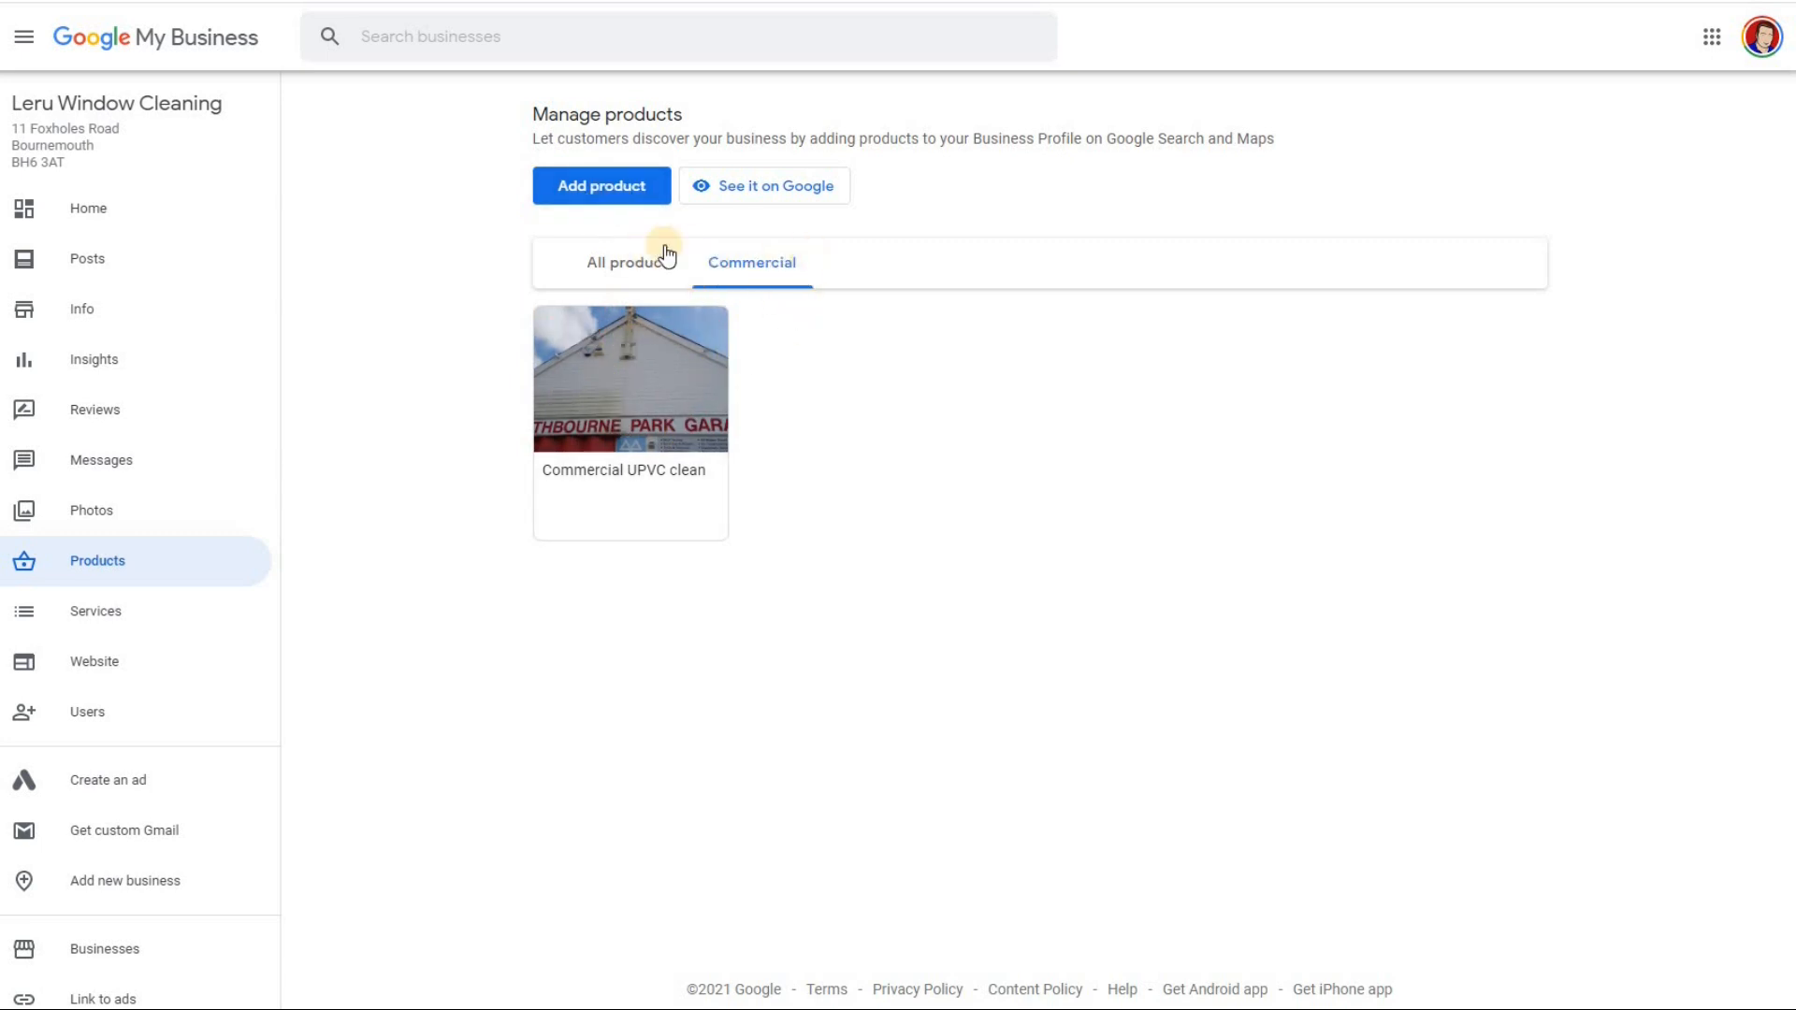
left_click(608, 190)
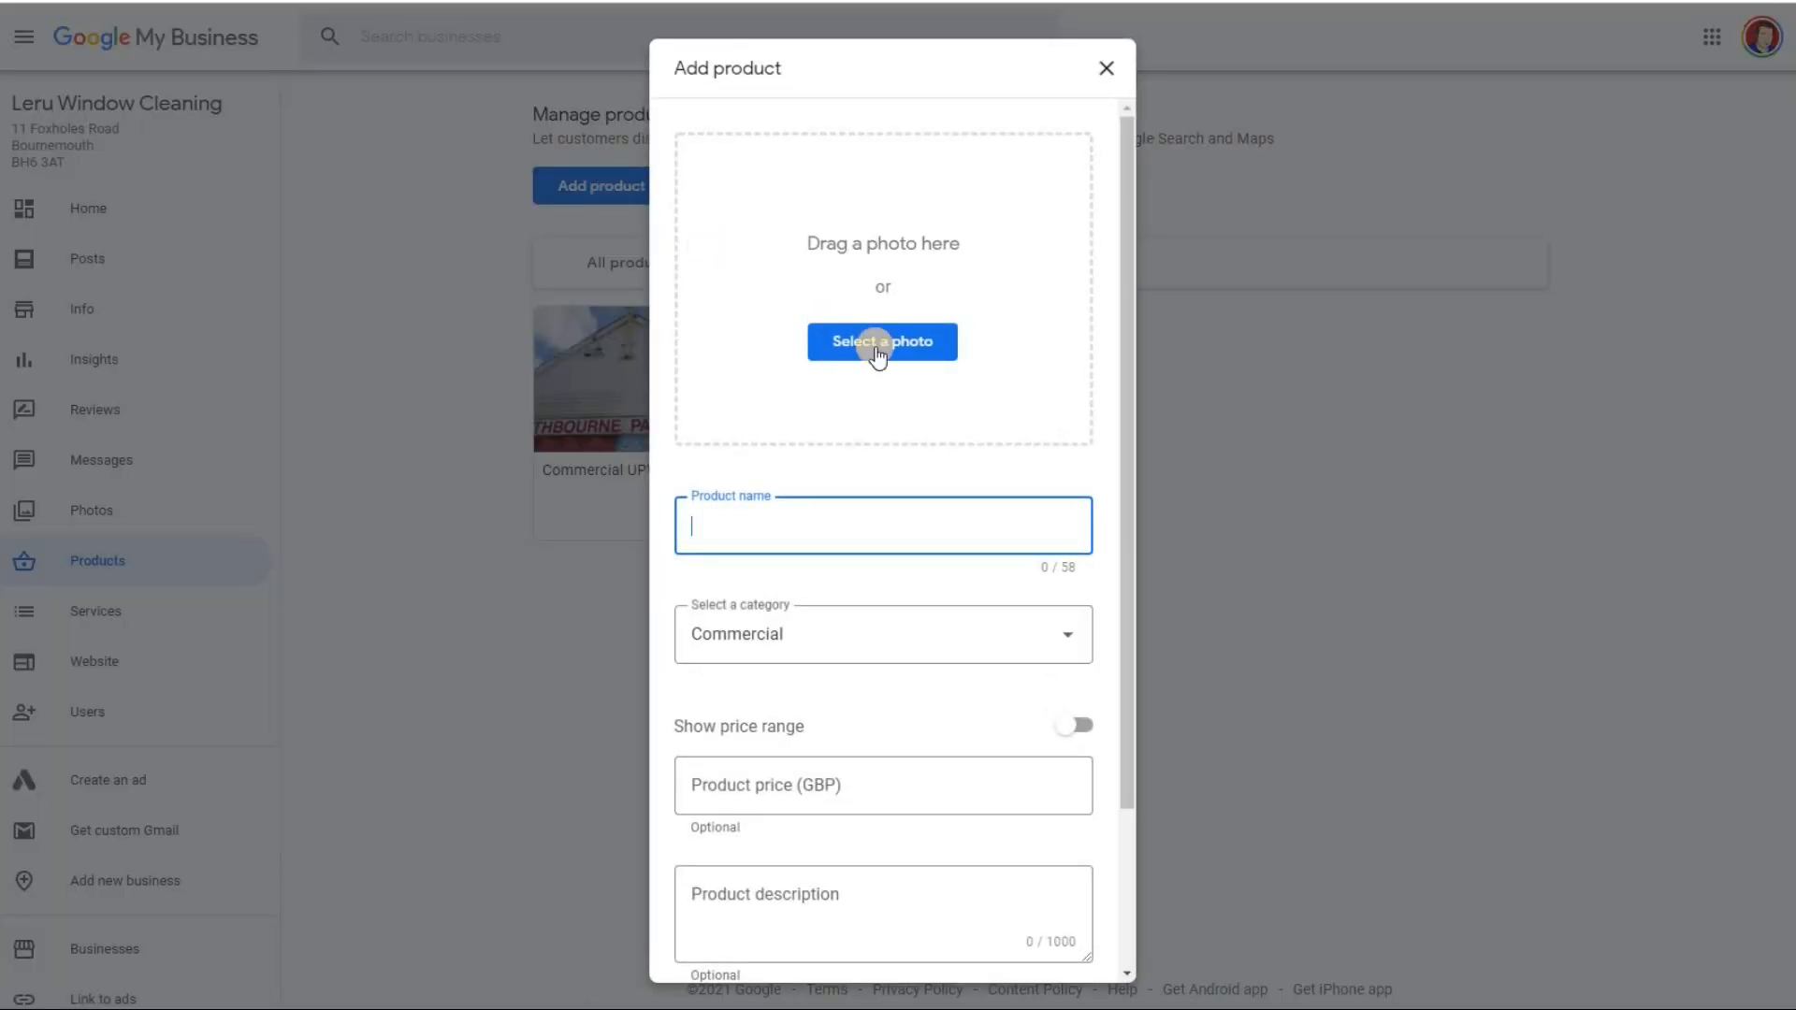
left_click(878, 343)
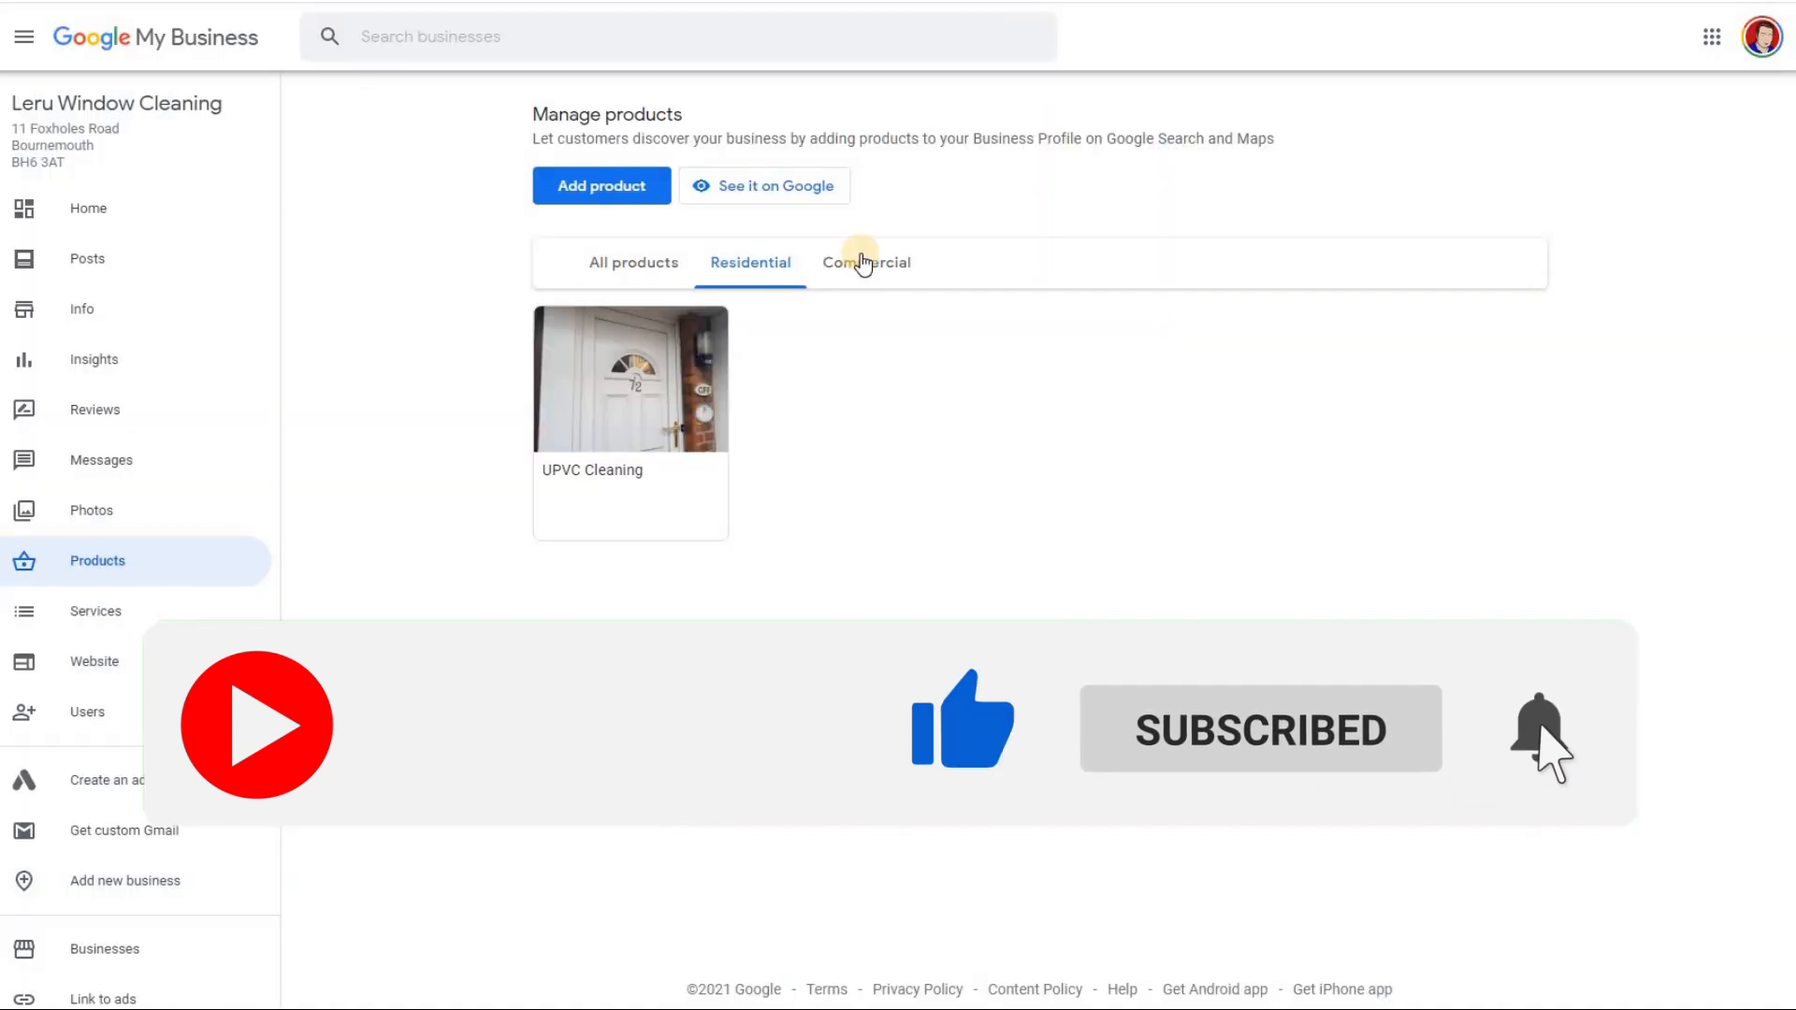
Look through the saved products under the Commercial, Residential and all-products views
left_click(863, 264)
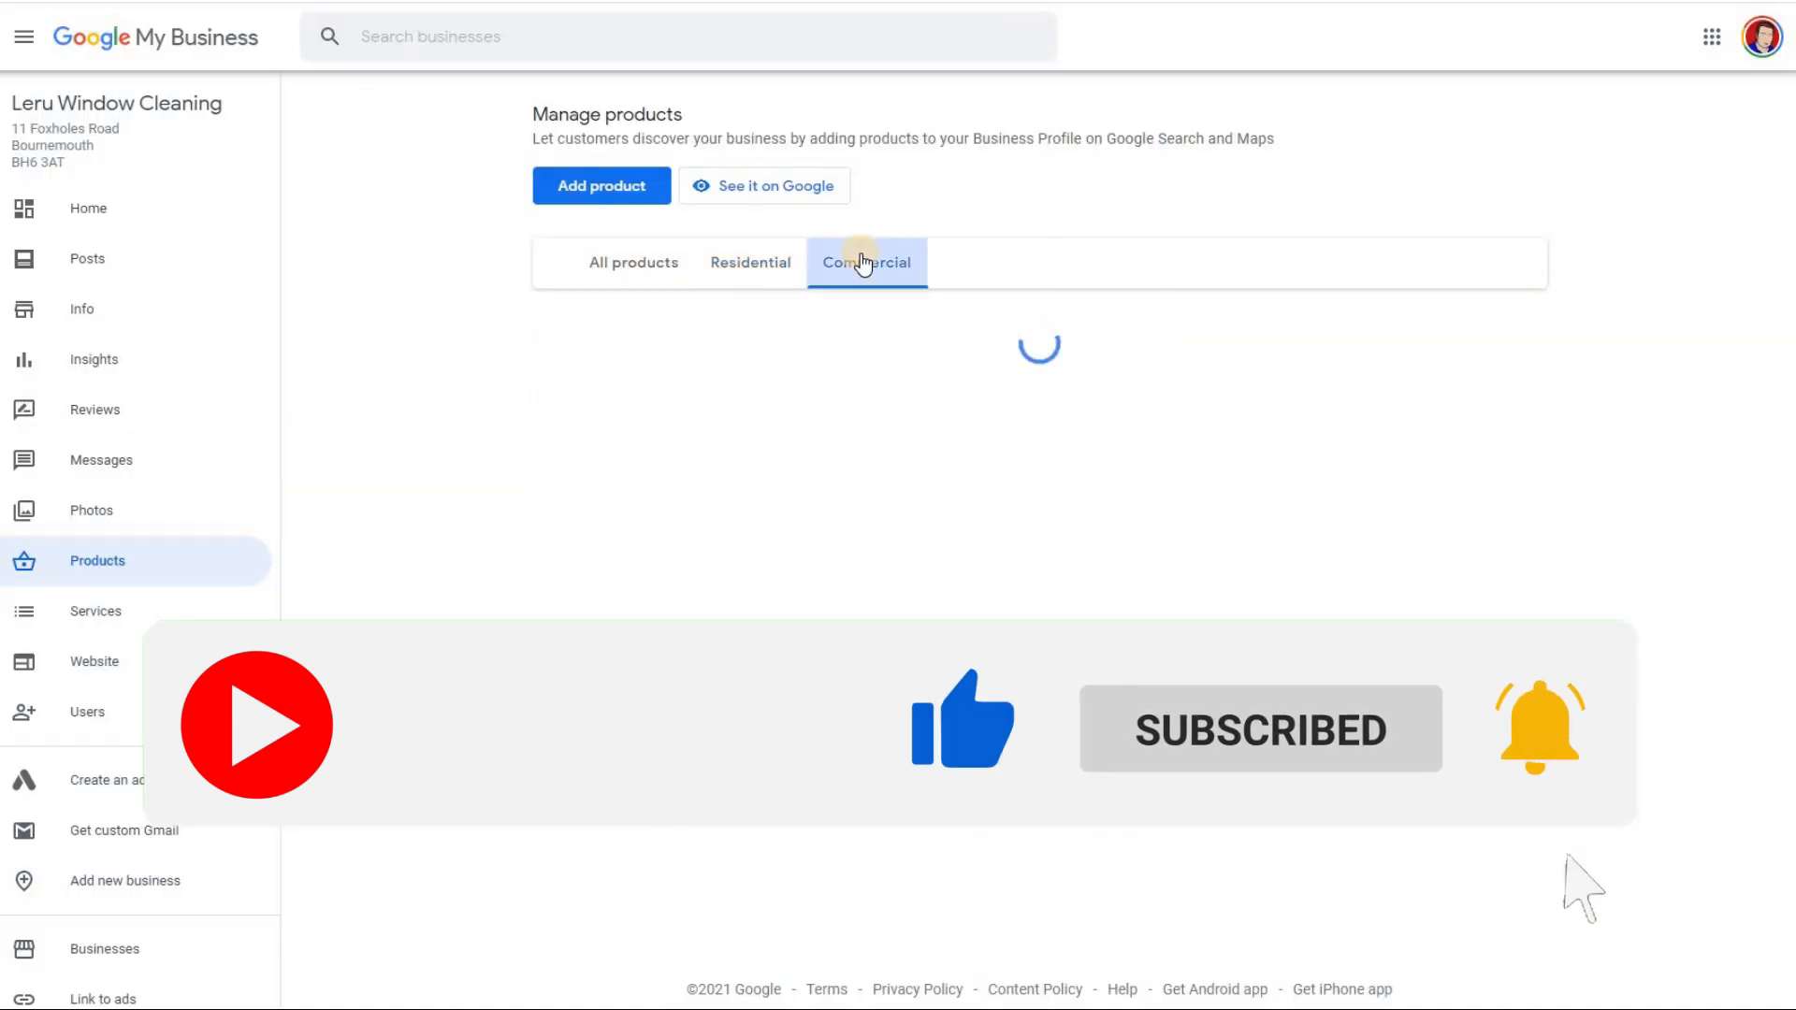
left_click(637, 264)
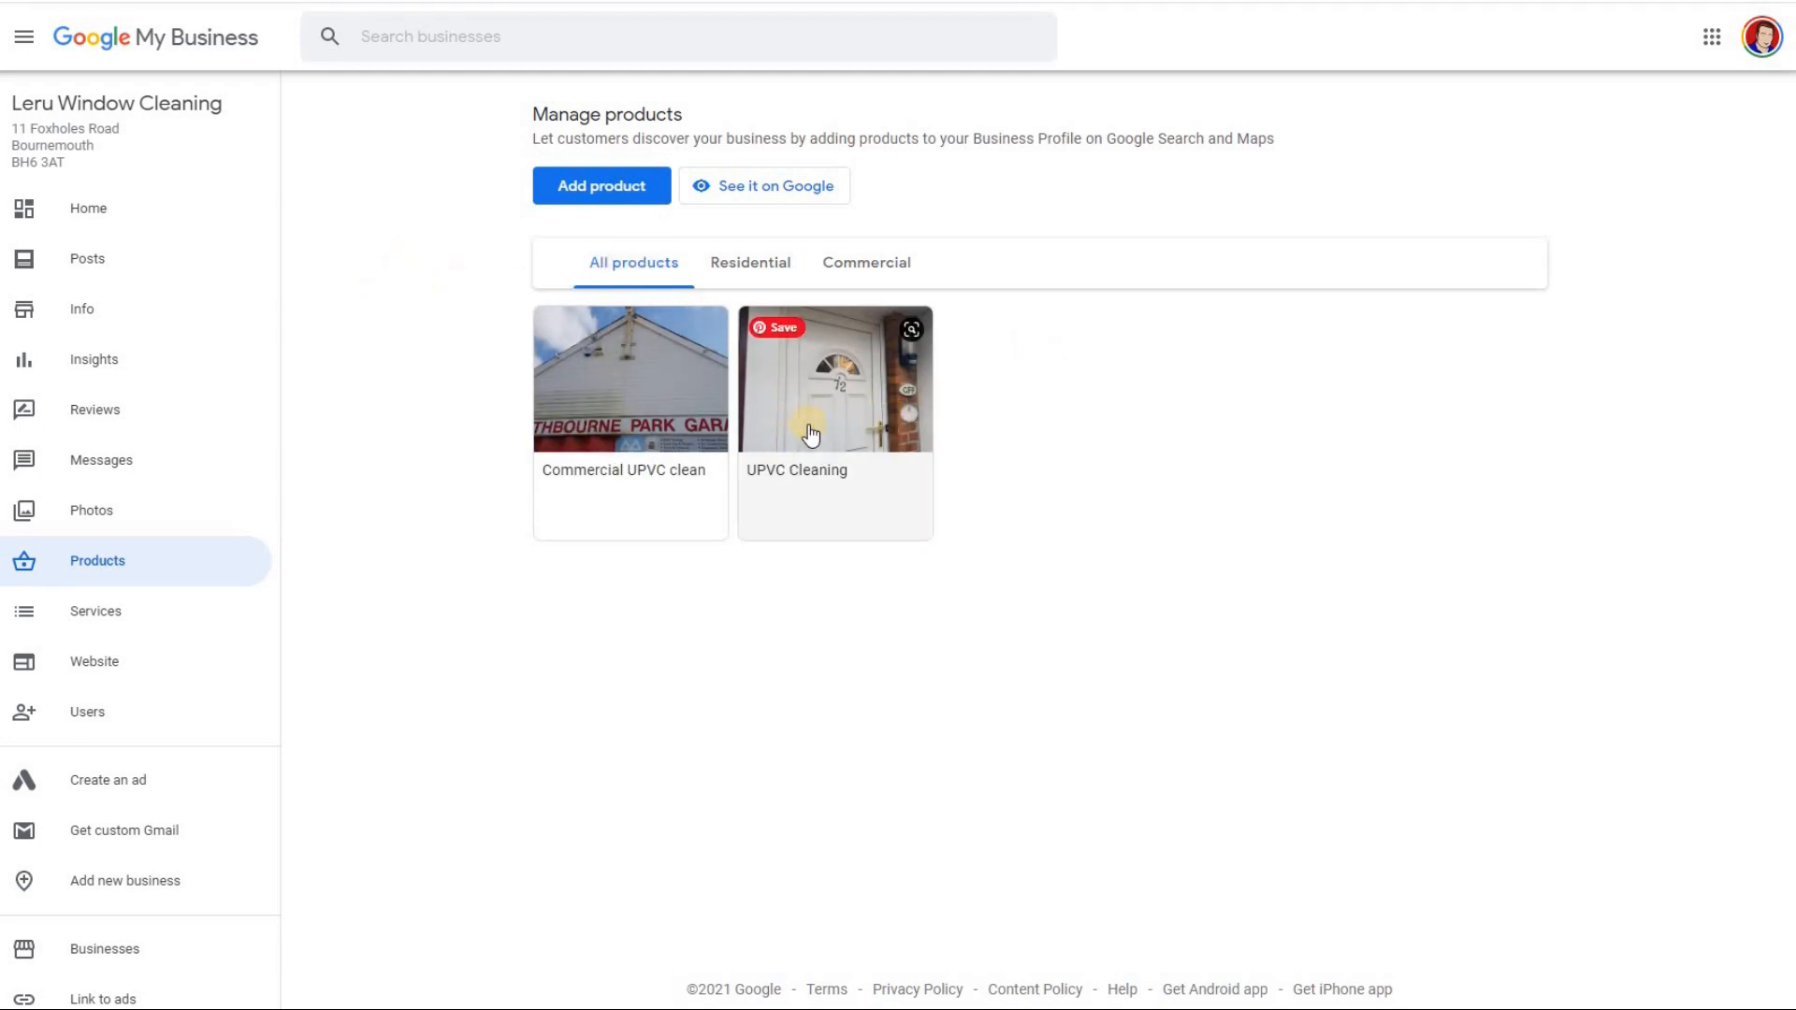
left_click(765, 270)
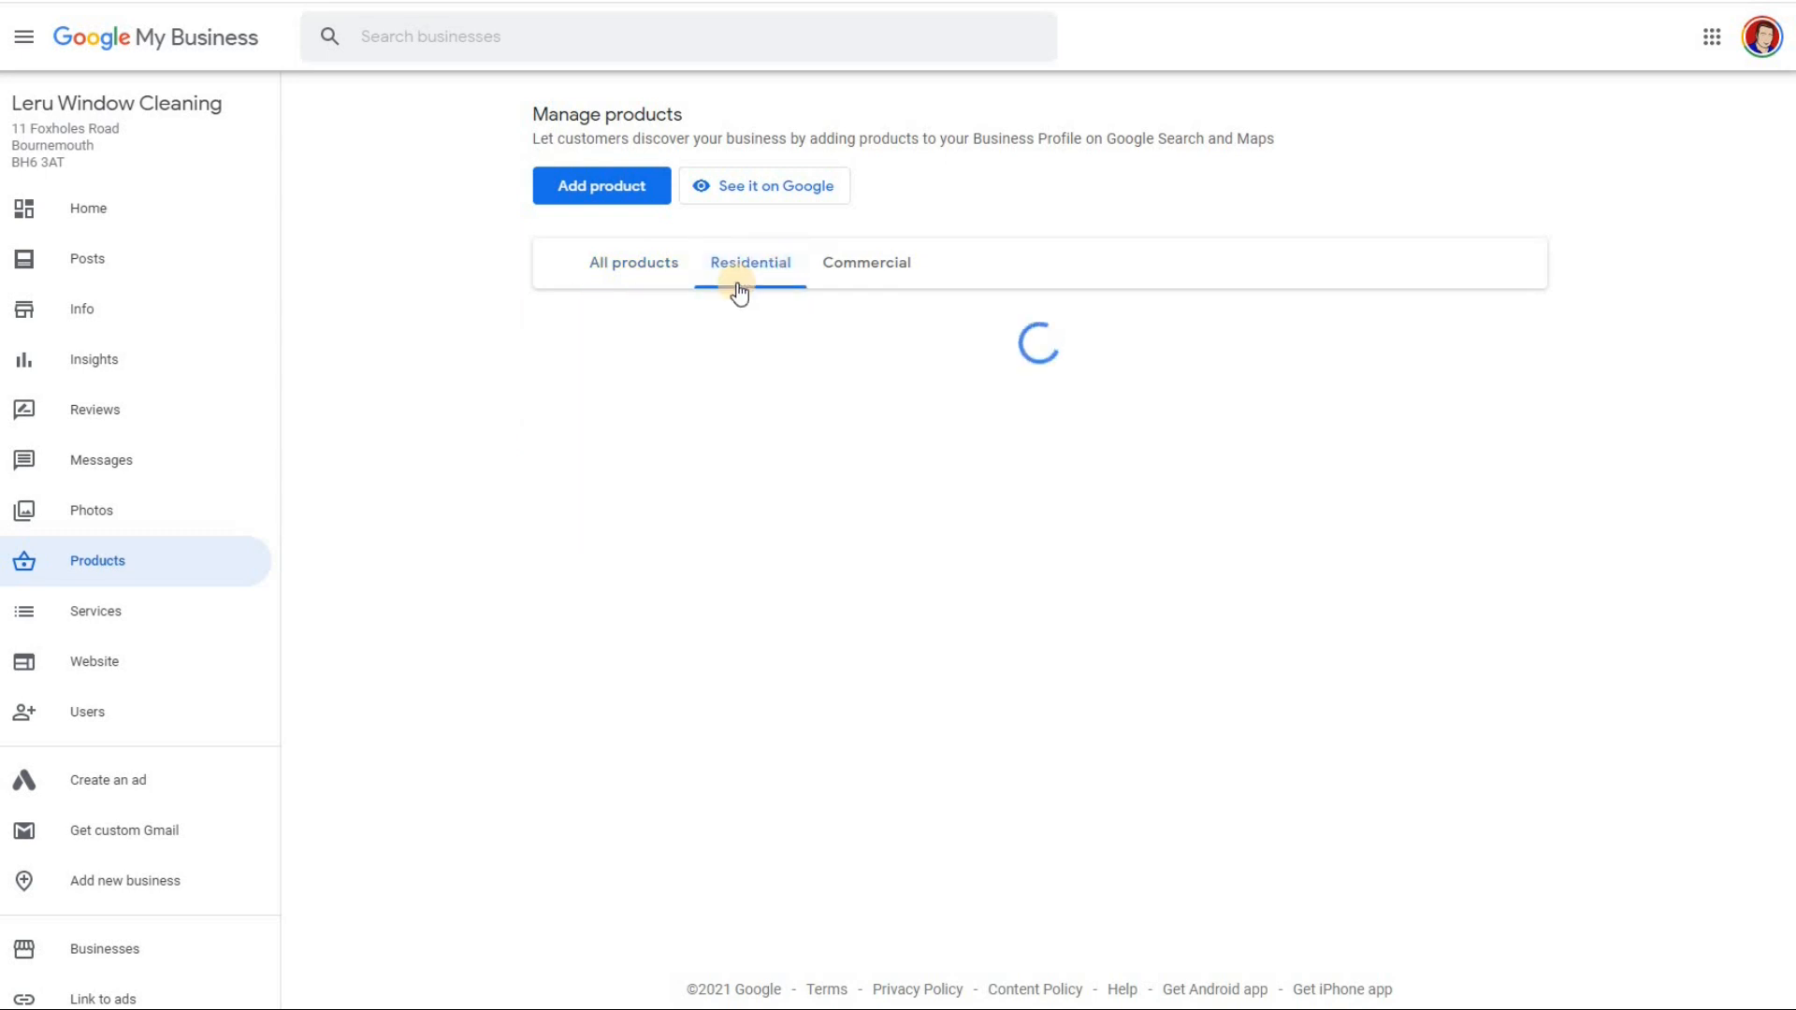
left_click(866, 277)
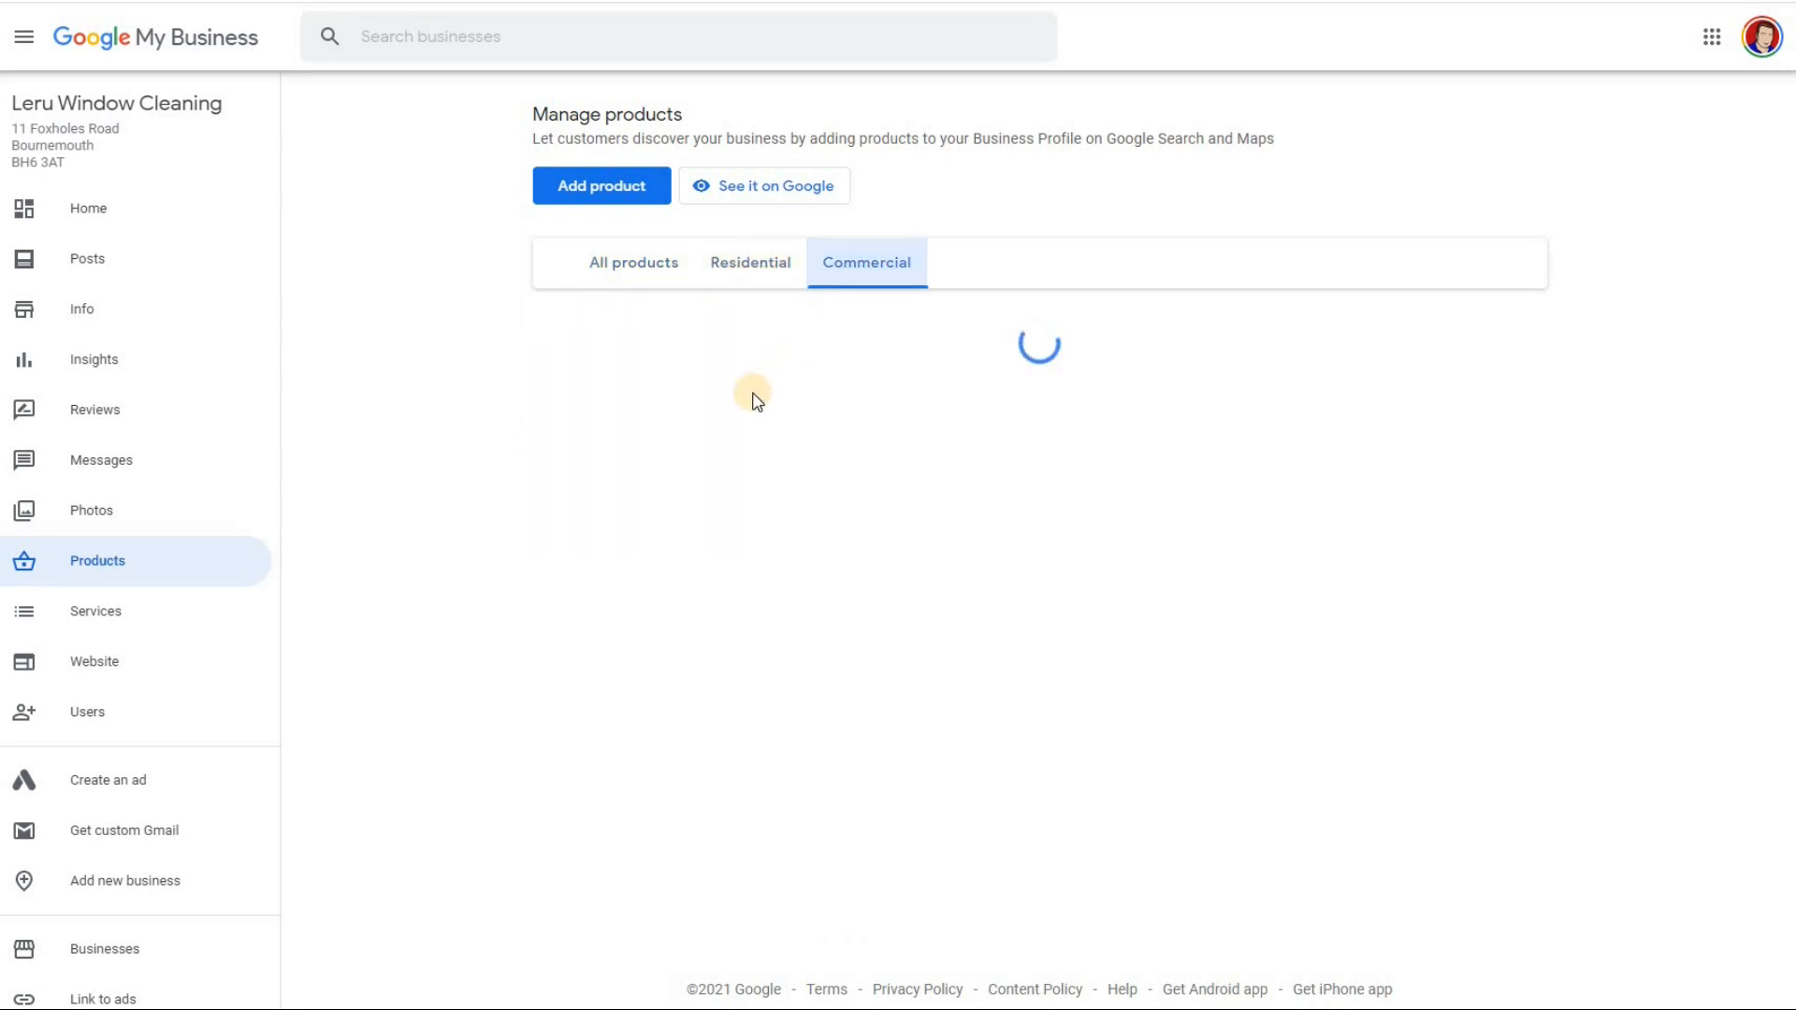
left_click(763, 271)
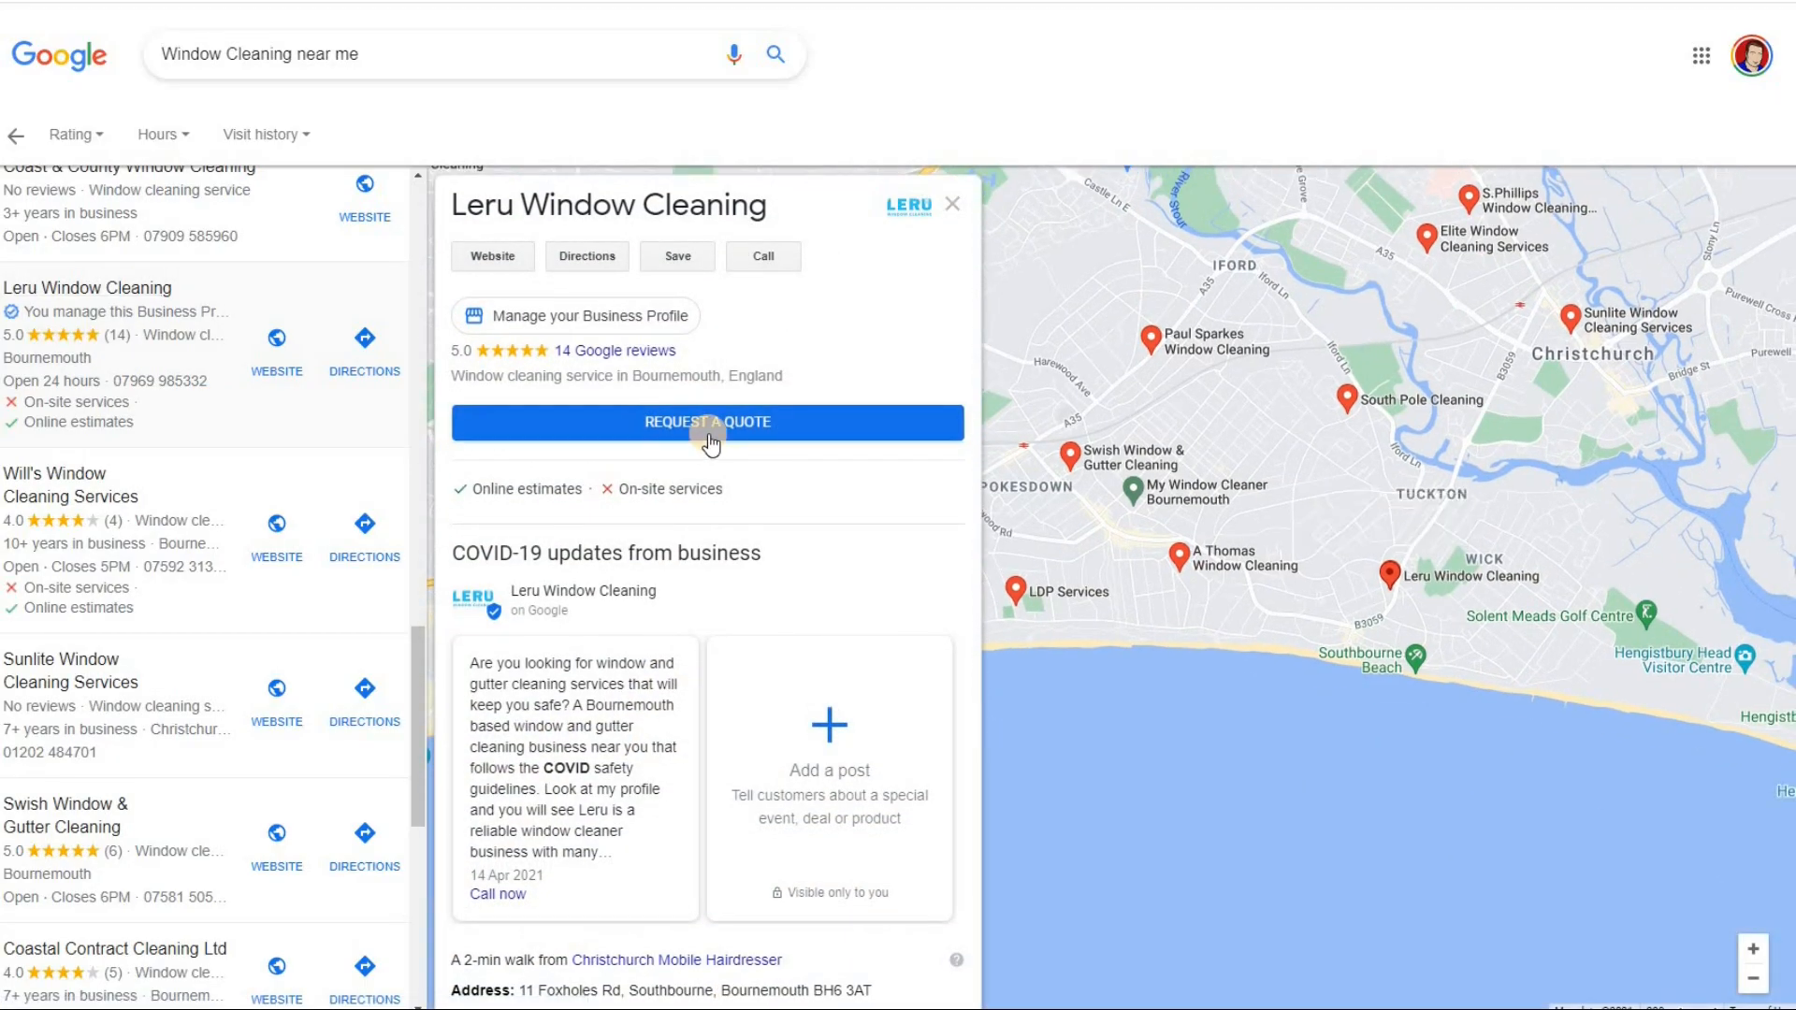
Review the products and their categories on Leru Window Cleaning's public profile in the Window Cleaning near me results
scroll(711, 445, "down", 3)
scroll(711, 444, "down", 6)
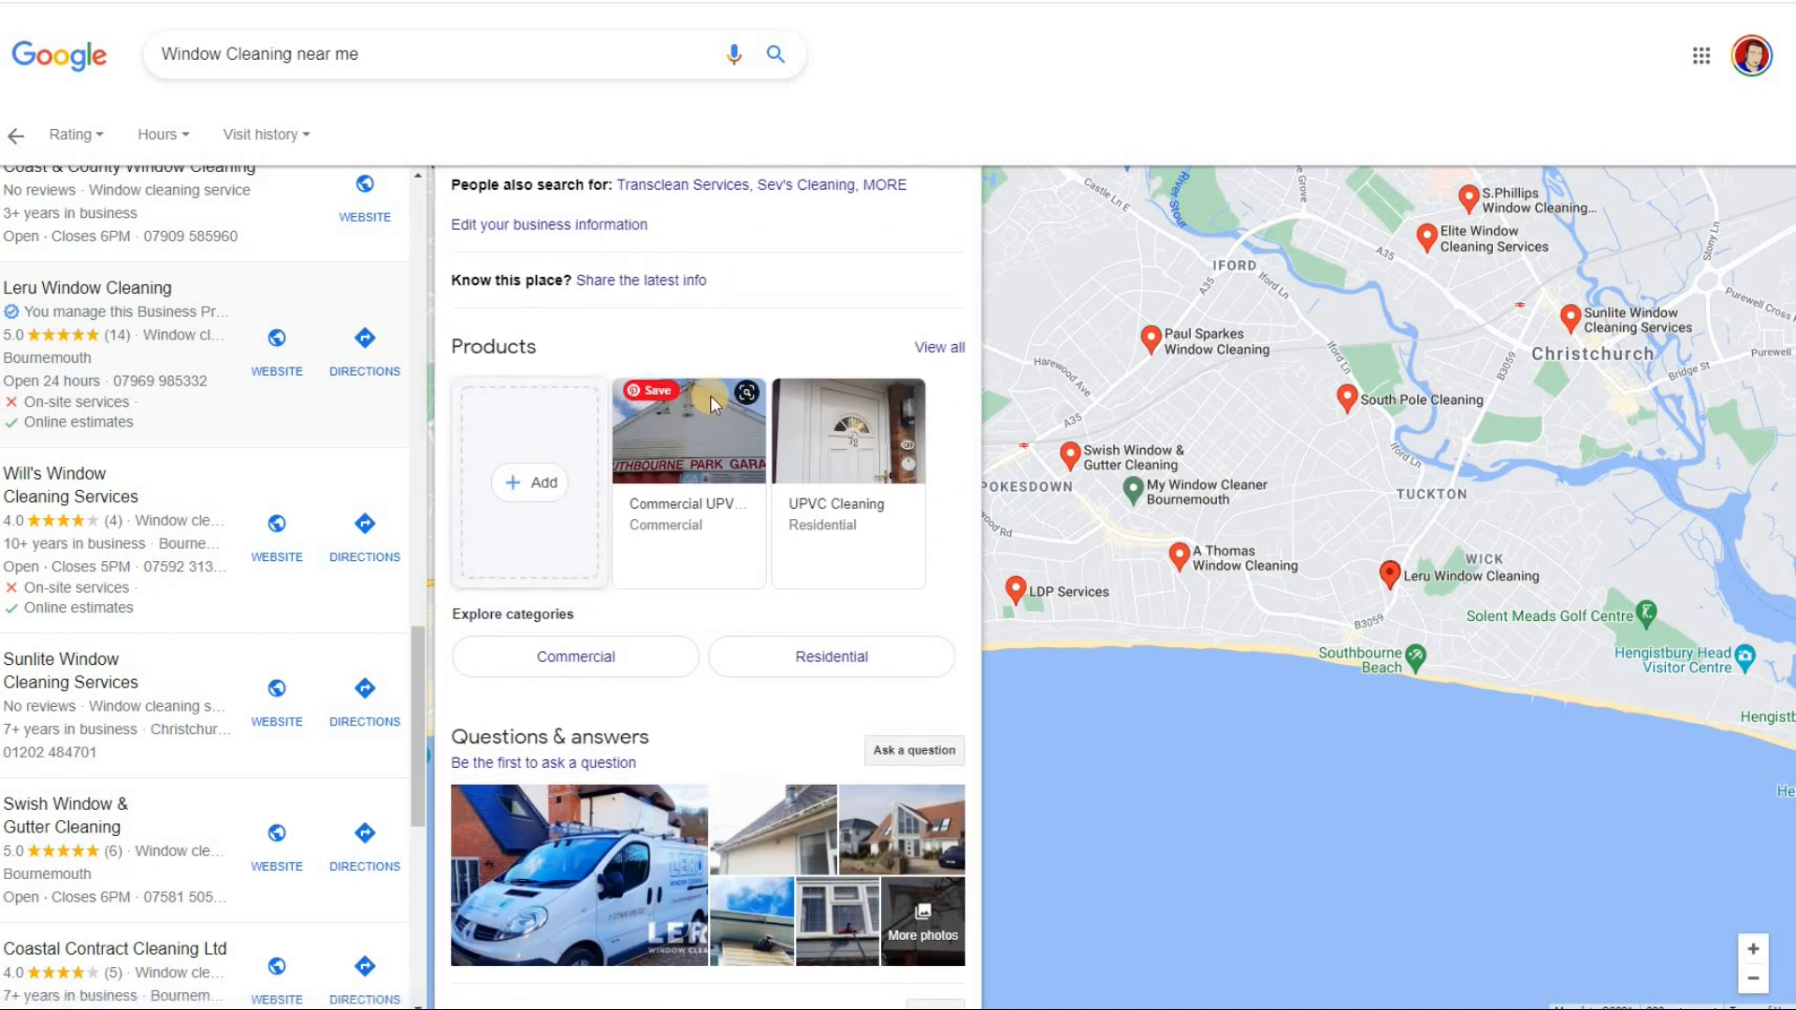
scroll(710, 395, "up", 2)
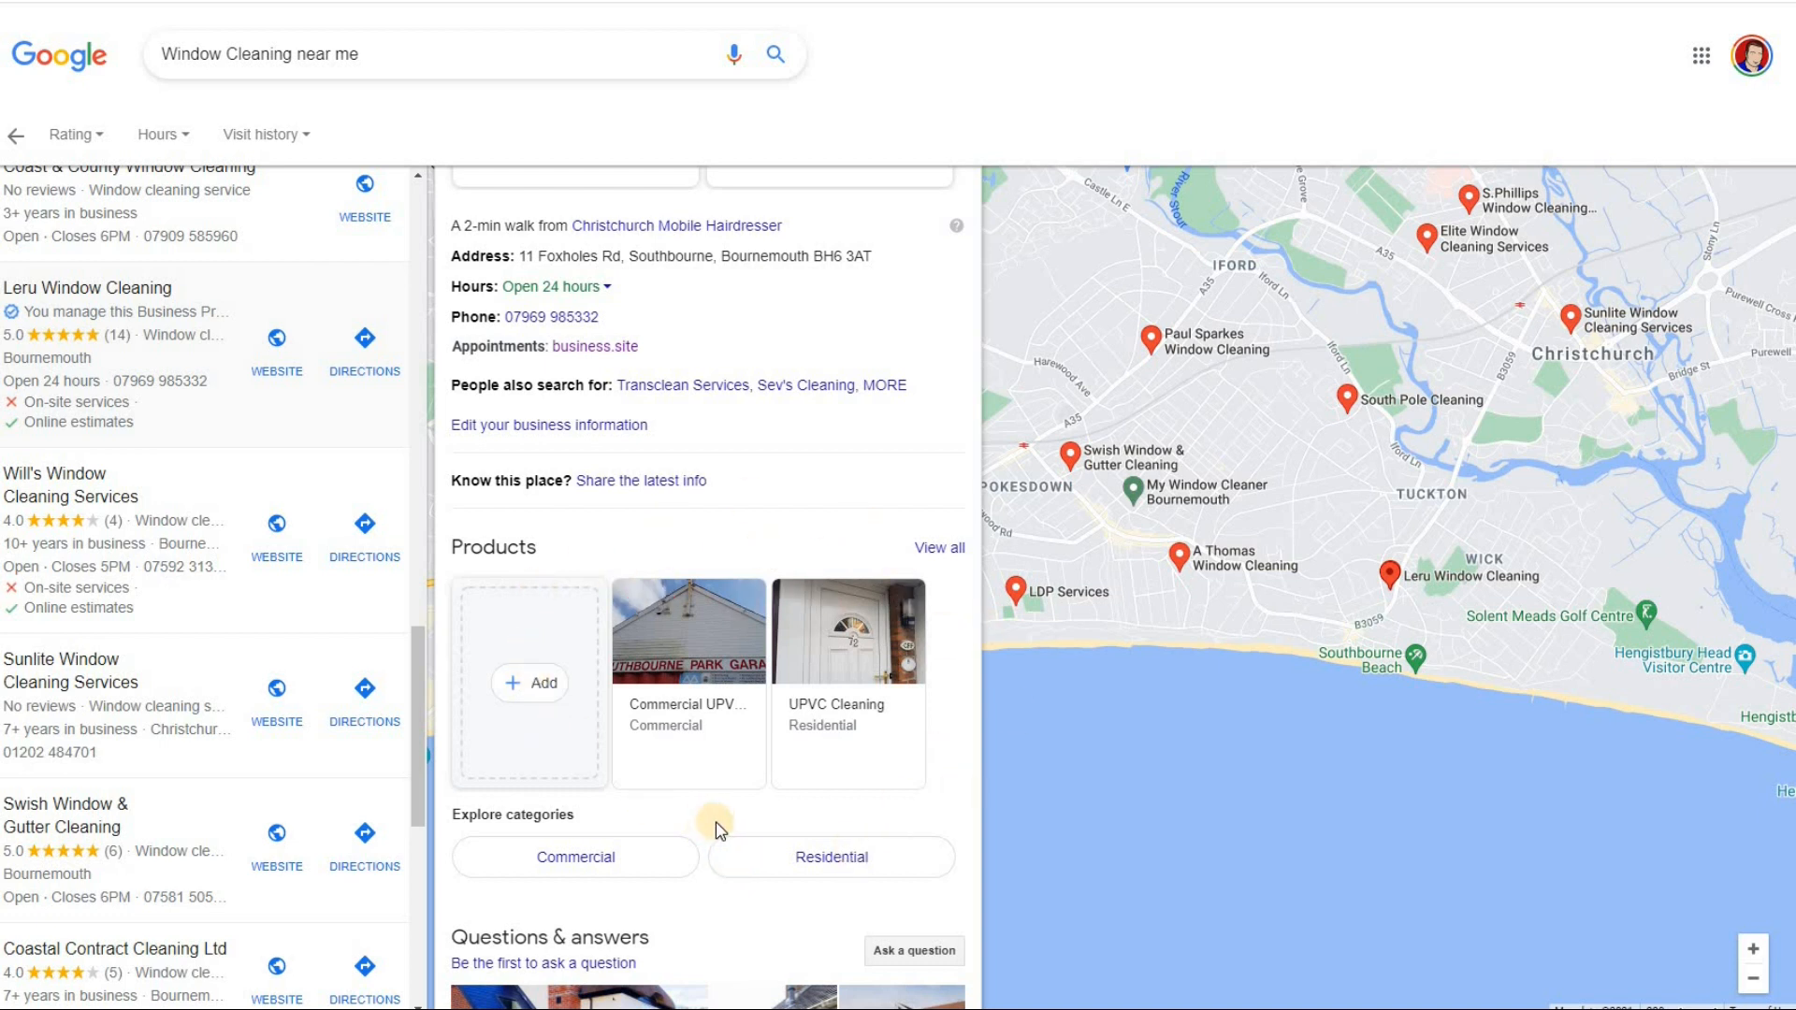
scroll(719, 830, "down", 1)
scroll(719, 830, "down", 2)
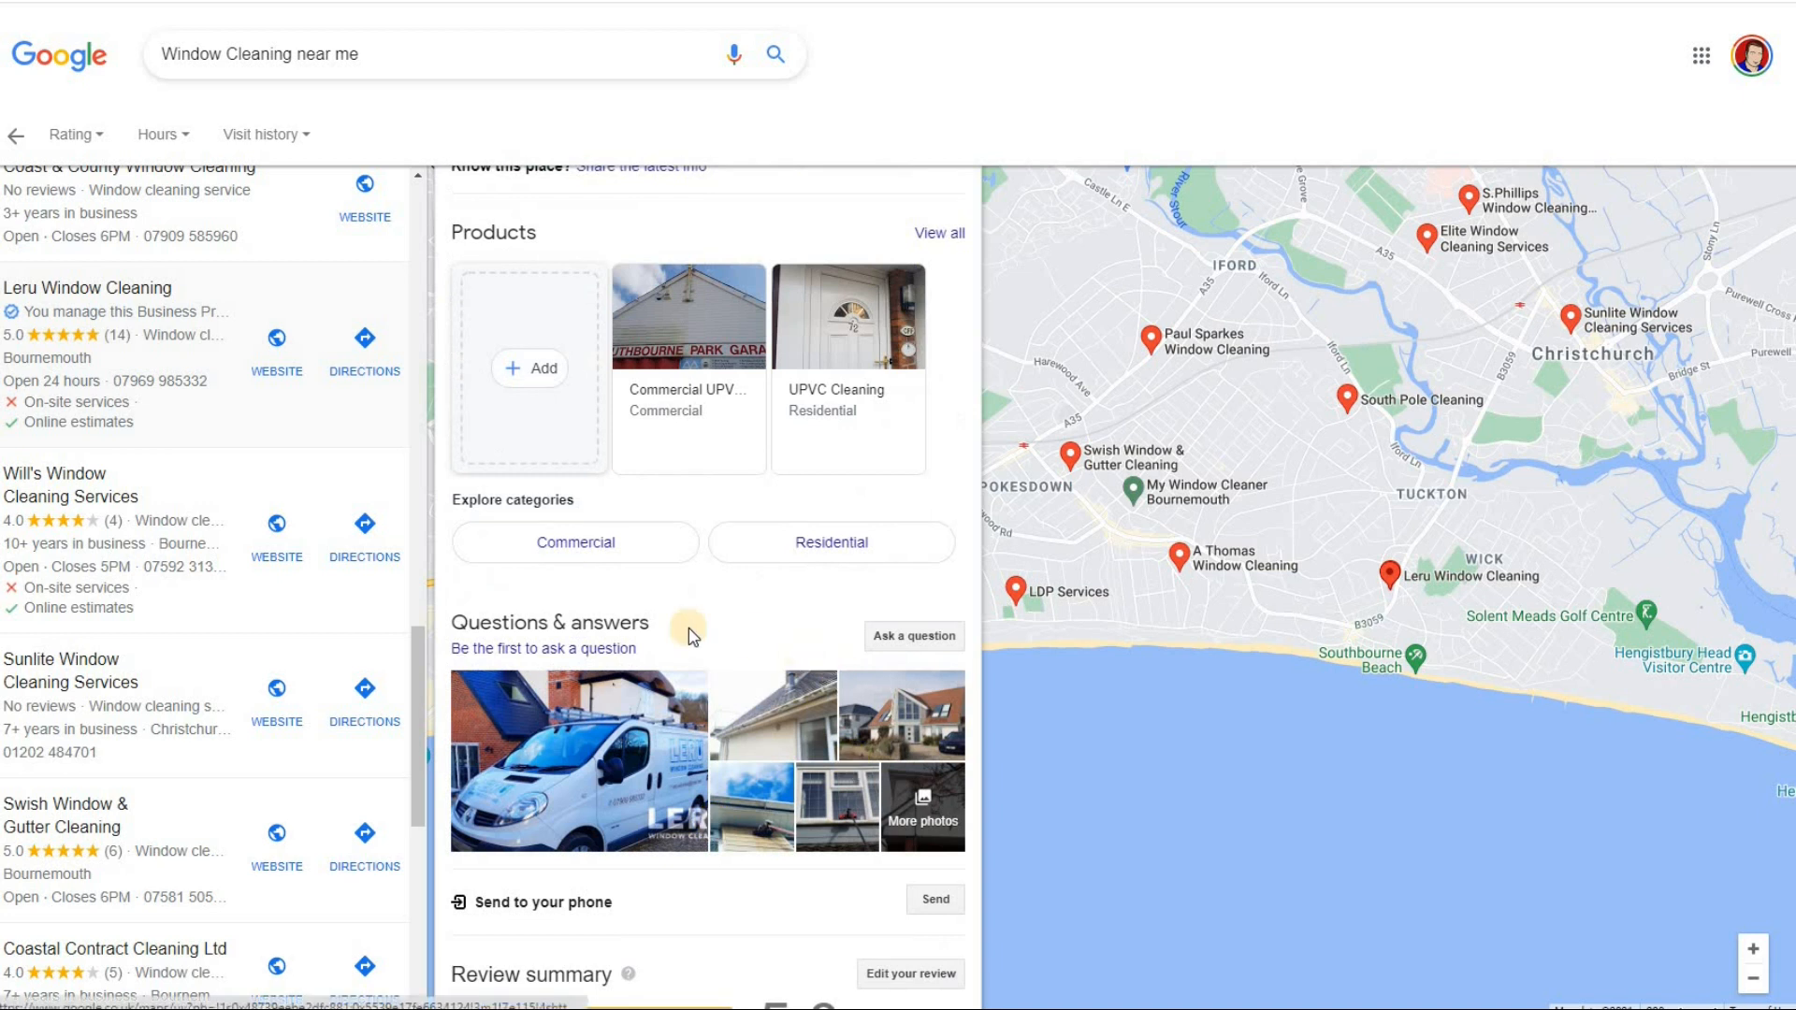